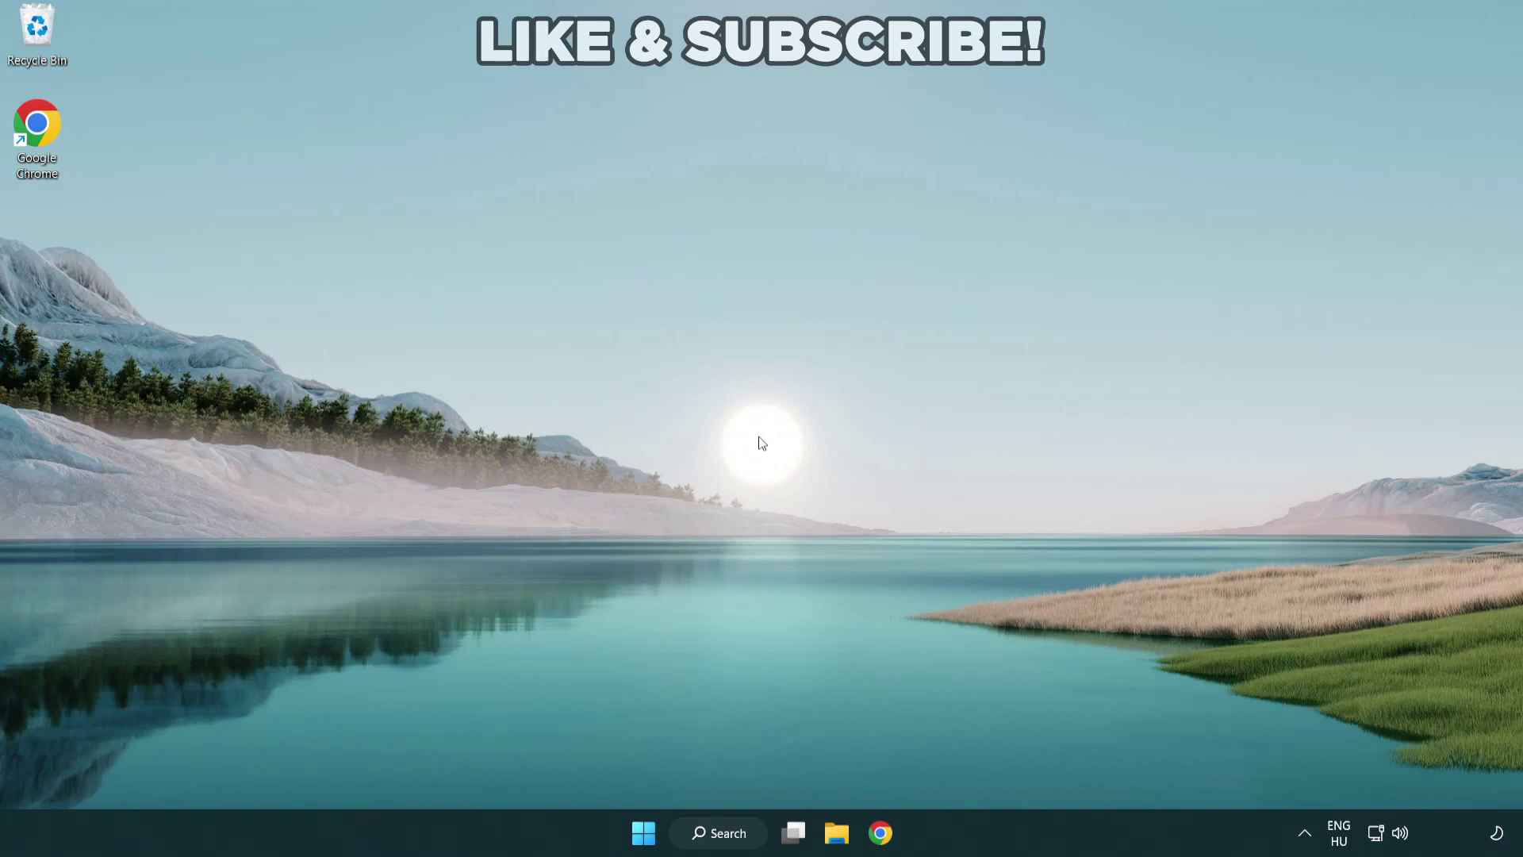
Search Windows for 'device manager'.
{"action": "left_click", "coordinate": [712, 837]}
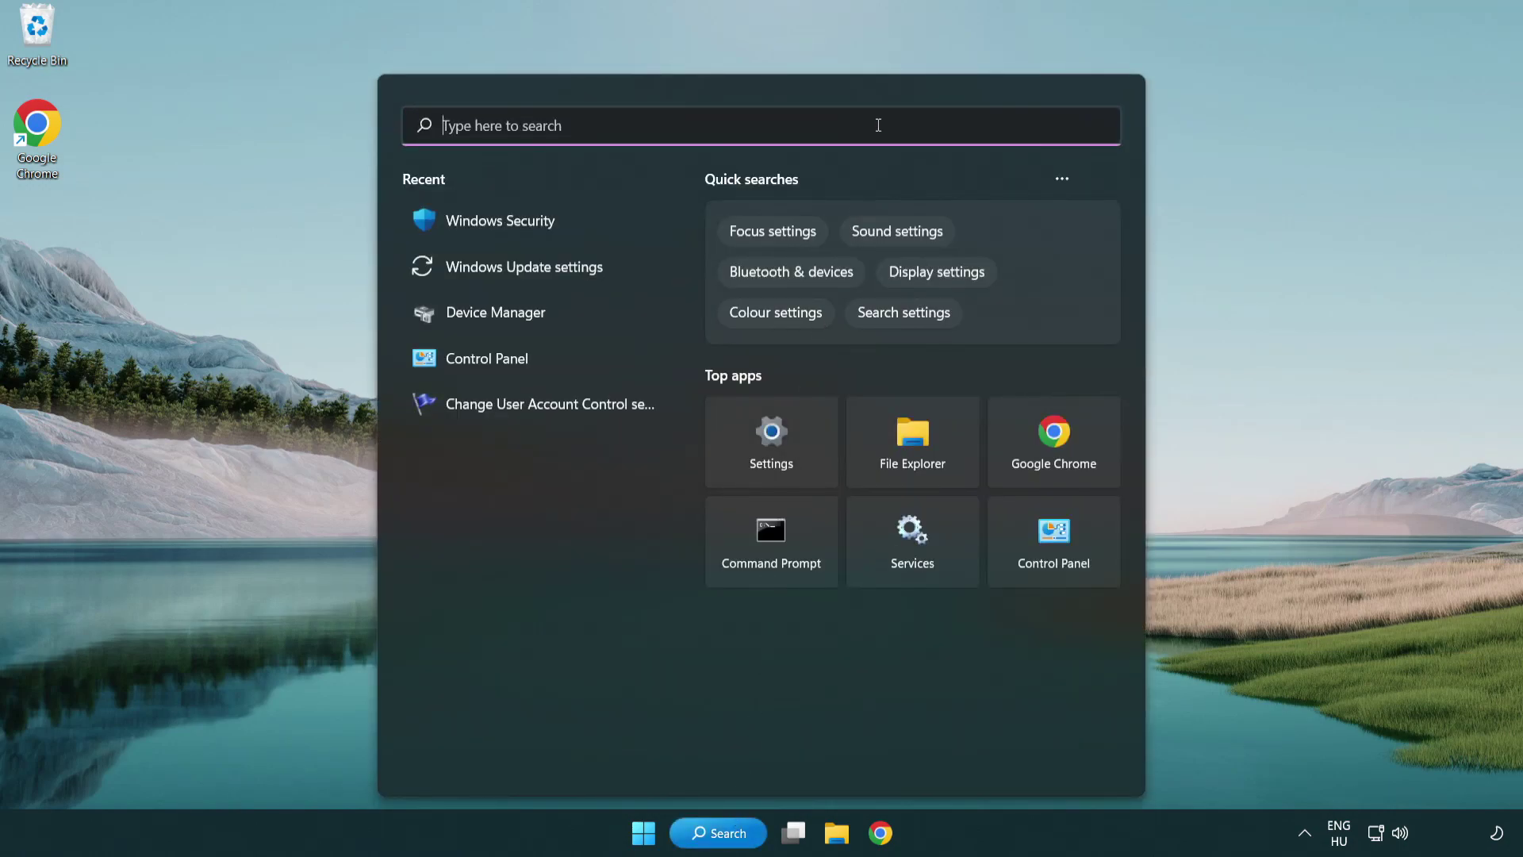
{"action": "type", "text": "devic"}
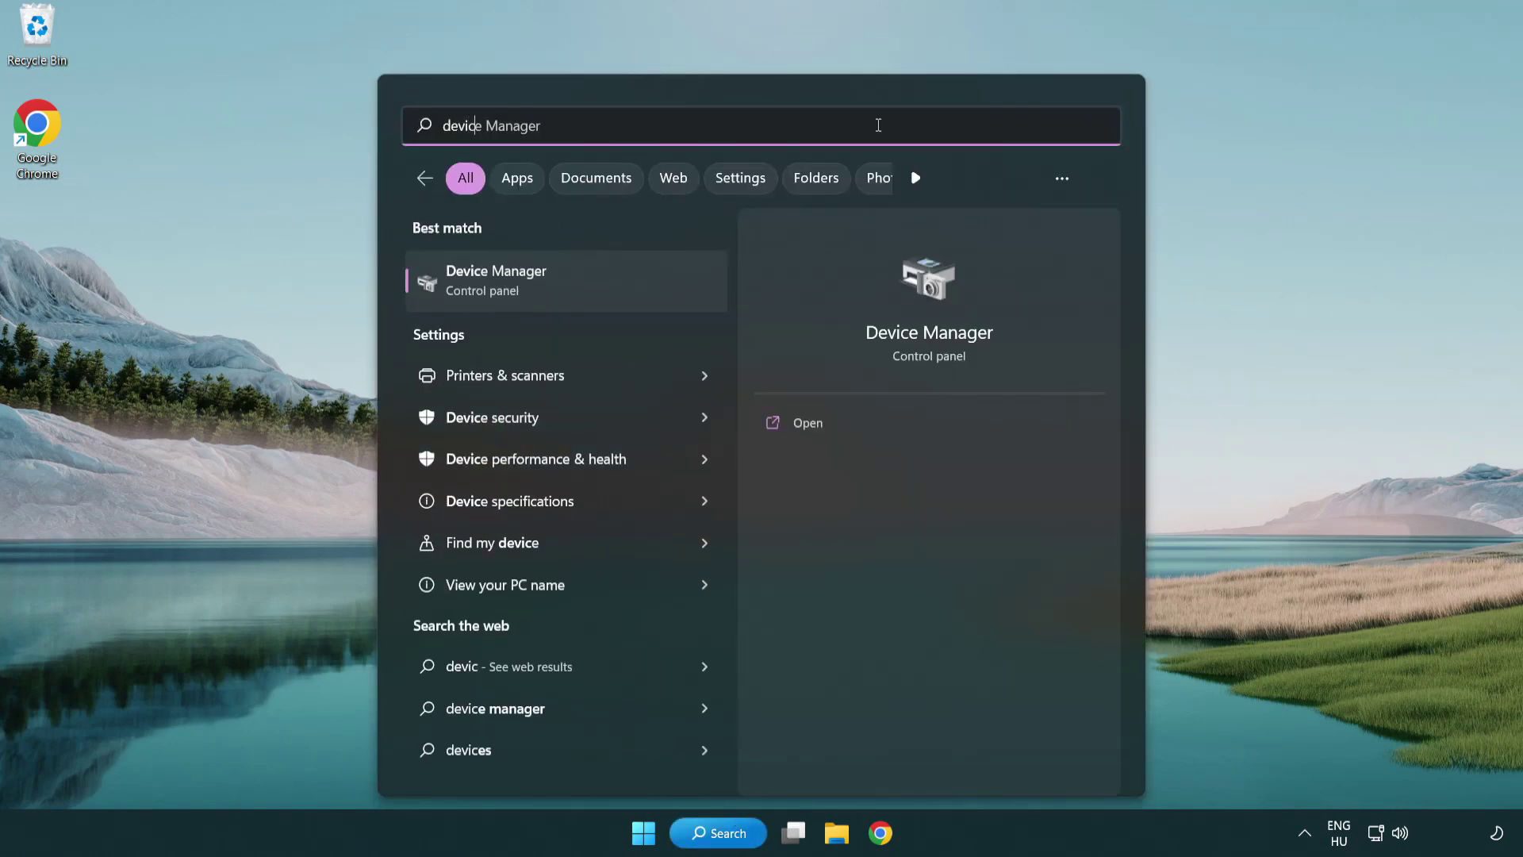
{"action": "type", "text": "e manager"}
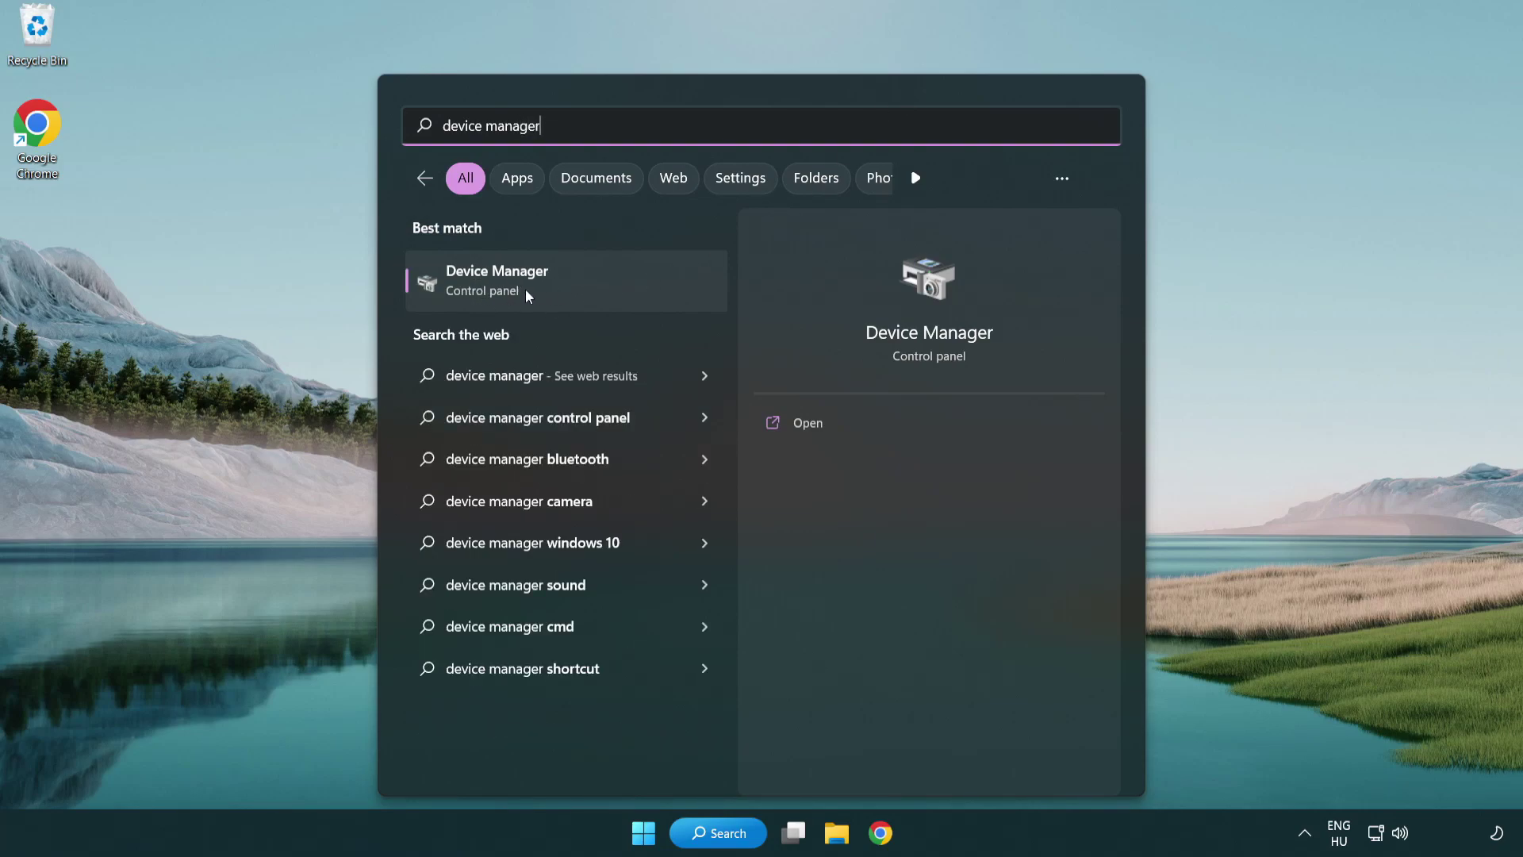
Open Device Manager, expand Display adapters and bring up the VMware SVGA 3D adapter's context menu.
{"action": "left_click", "coordinate": [609, 289]}
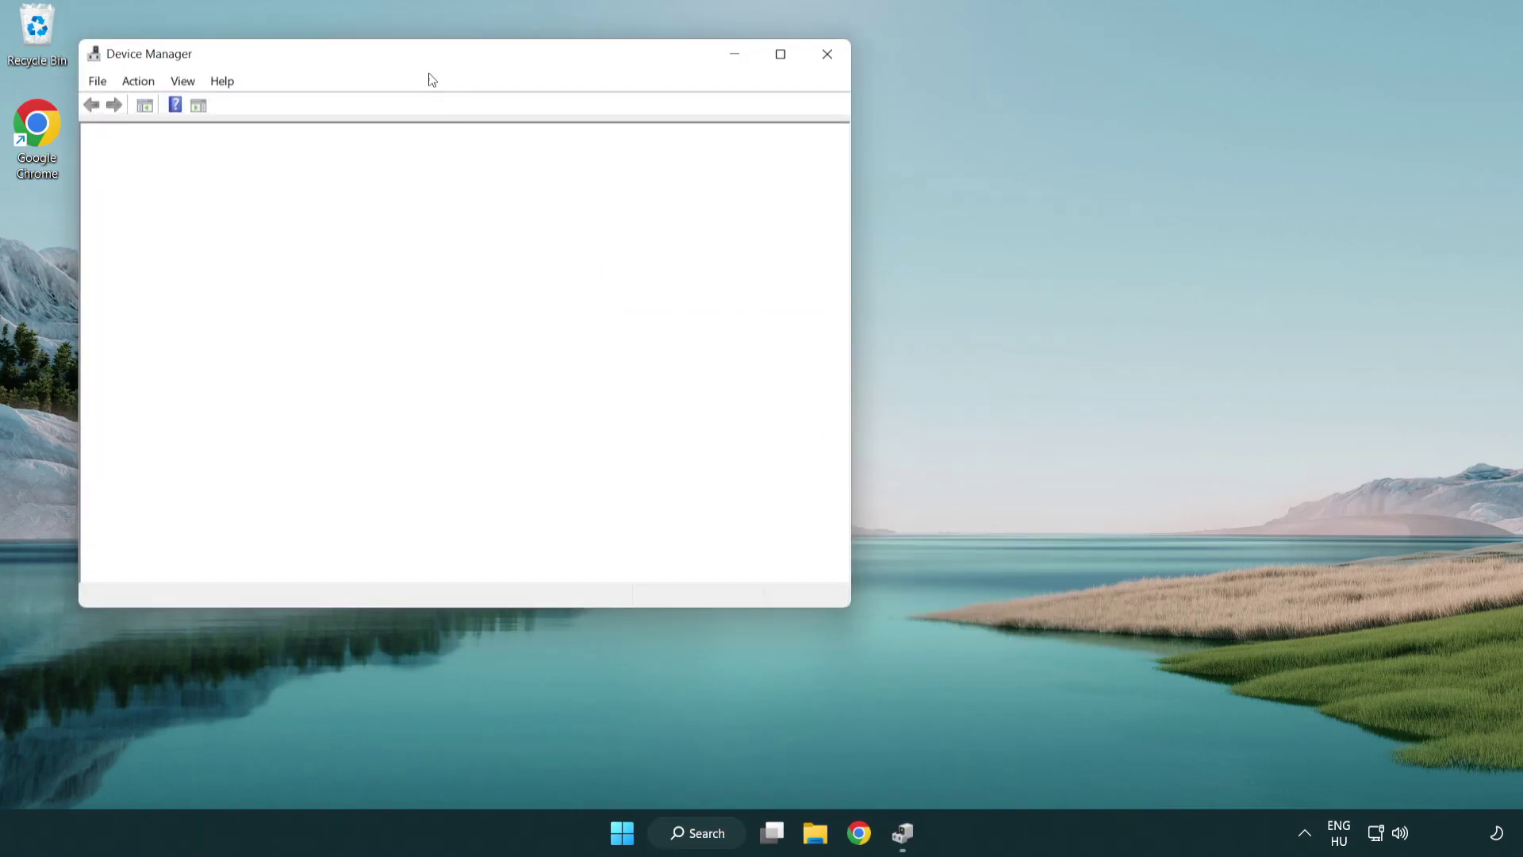
{"action": "left_click_drag", "start_coordinate": [414, 61], "coordinate": [668, 154]}
{"action": "left_click", "coordinate": [421, 316]}
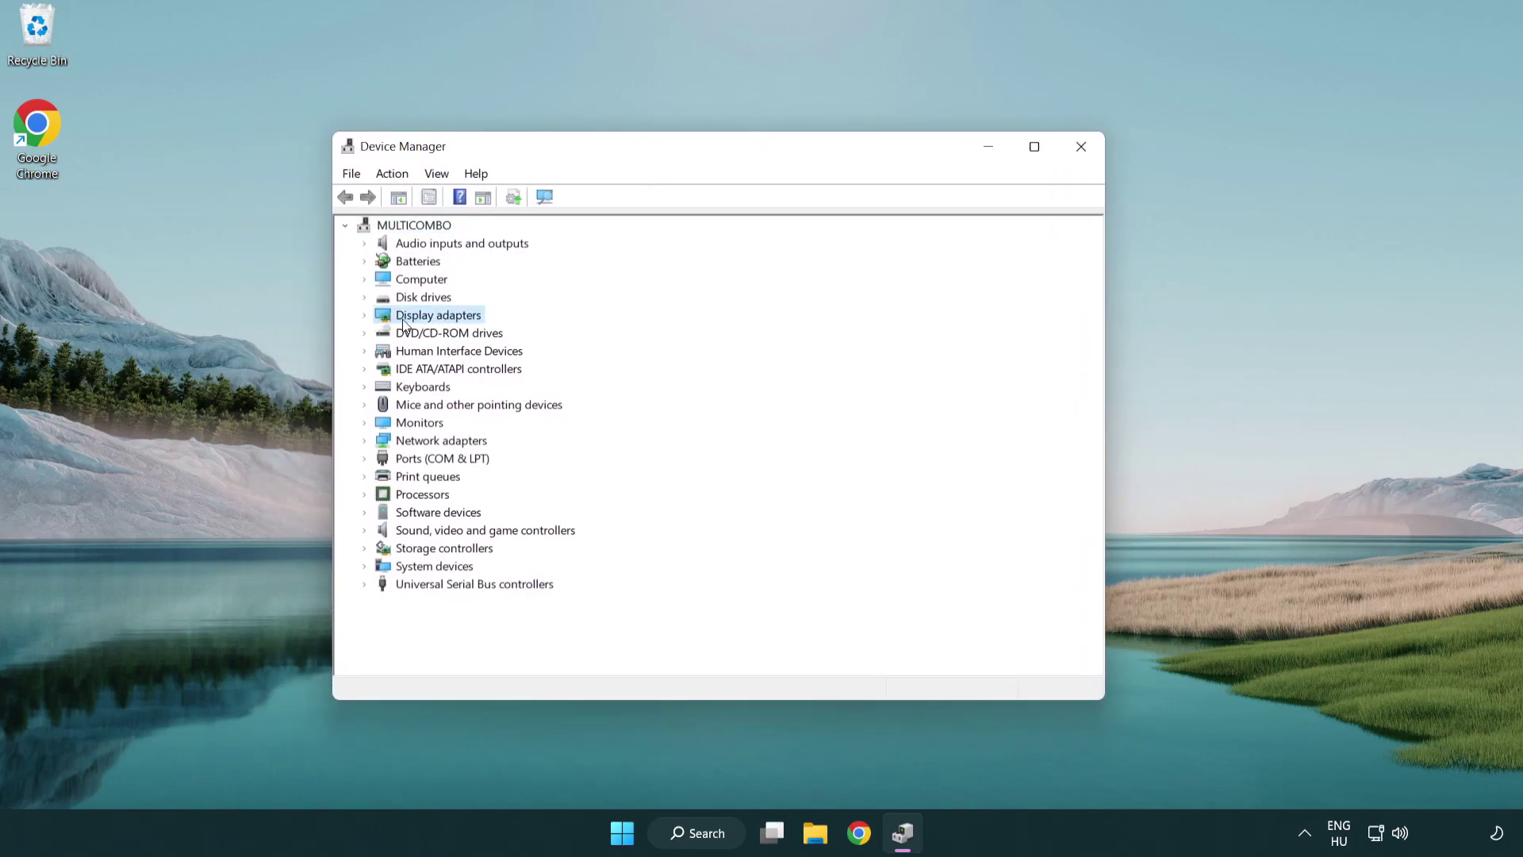
{"action": "left_click", "coordinate": [365, 315]}
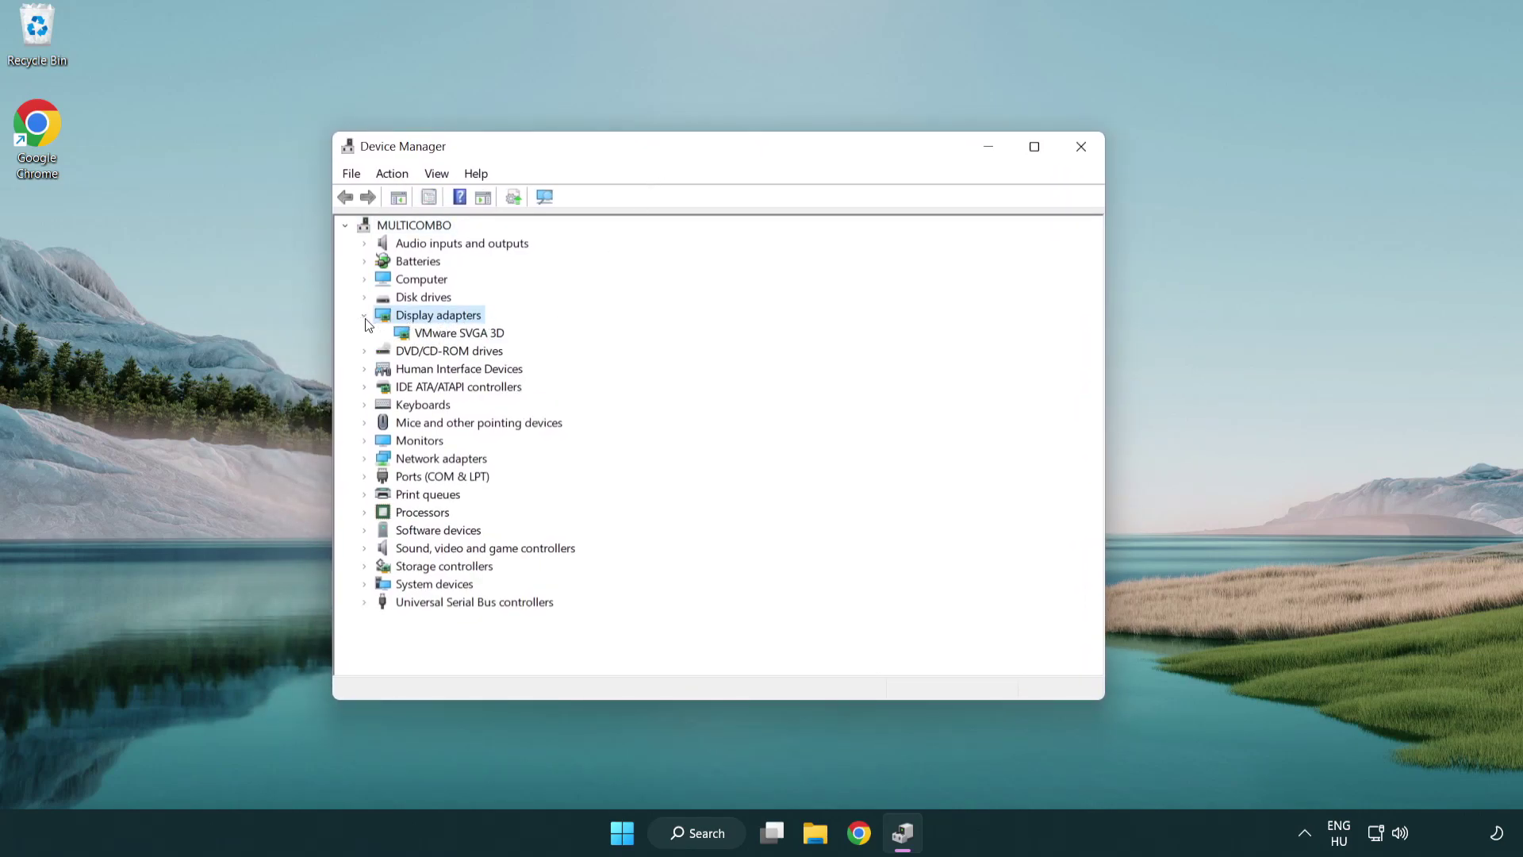
{"action": "left_click", "coordinate": [450, 336]}
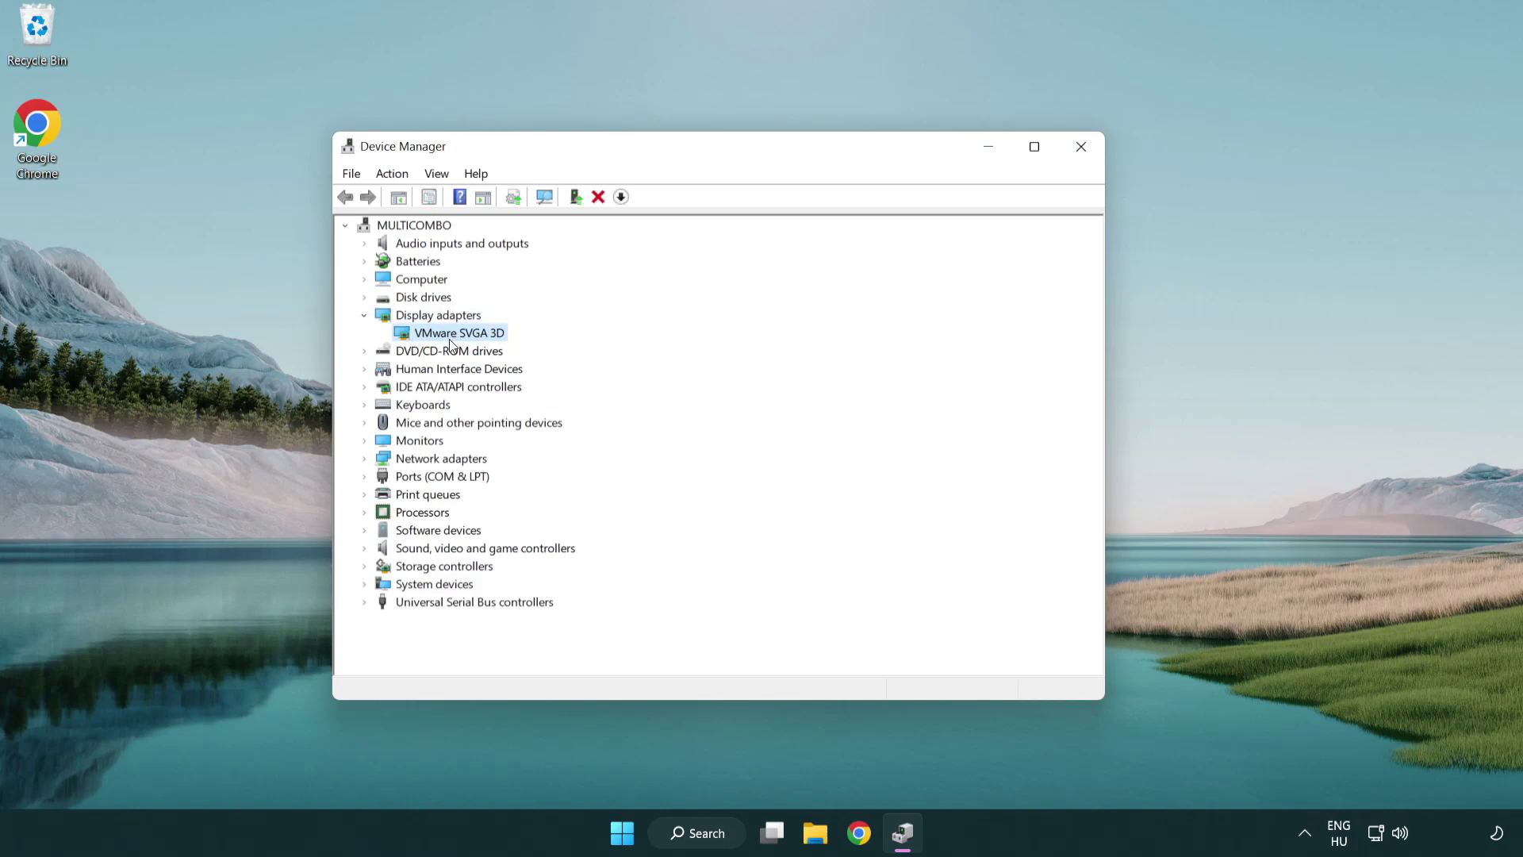
{"action": "right_click", "coordinate": [454, 339]}
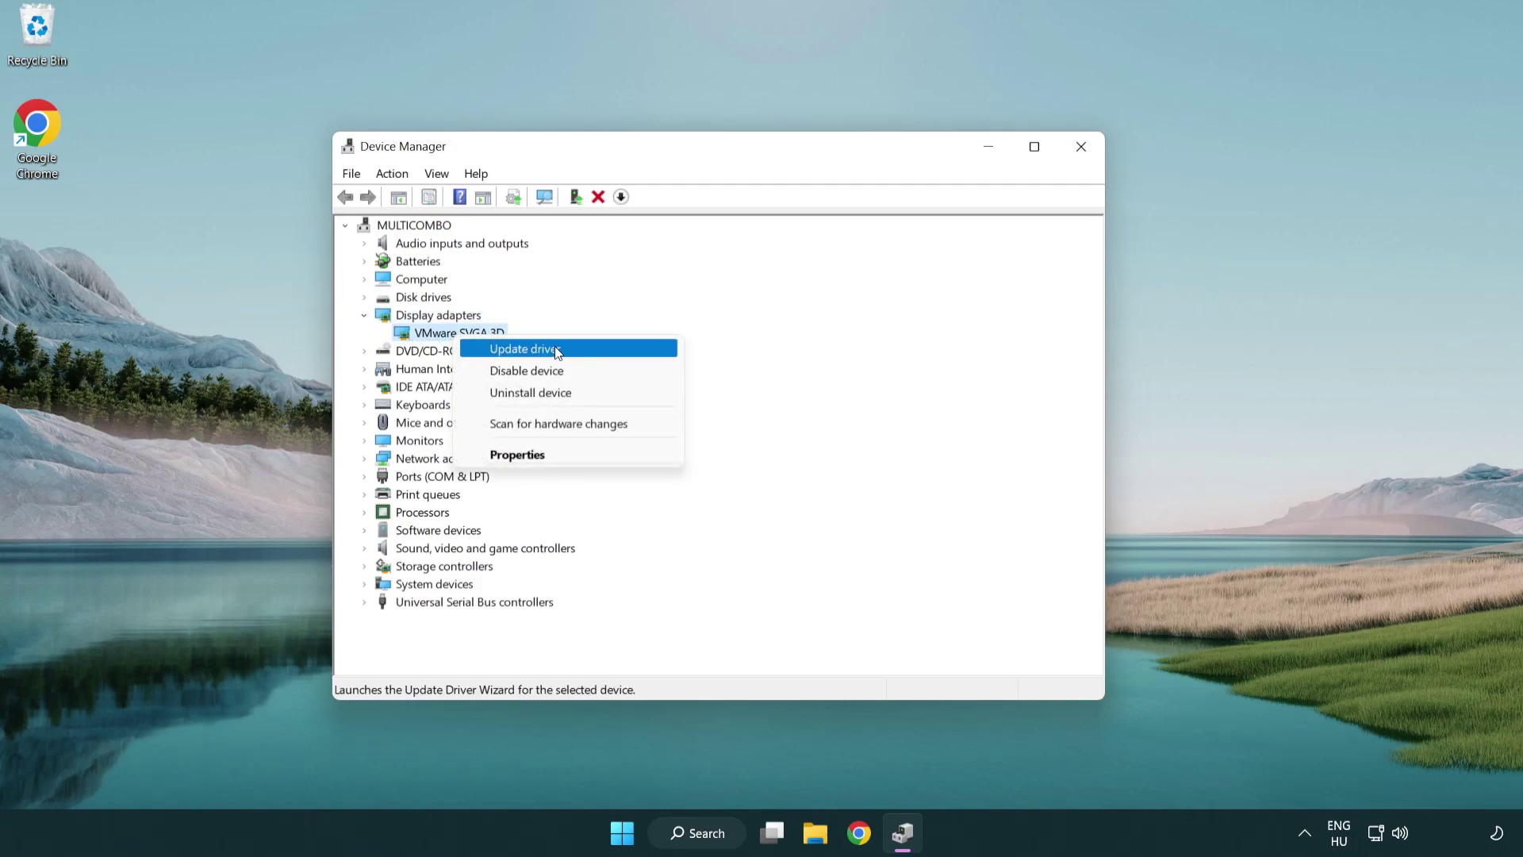
Update the VMware SVGA 3D driver automatically; Windows finds the best driver already installed.
{"action": "left_click", "coordinate": [600, 352]}
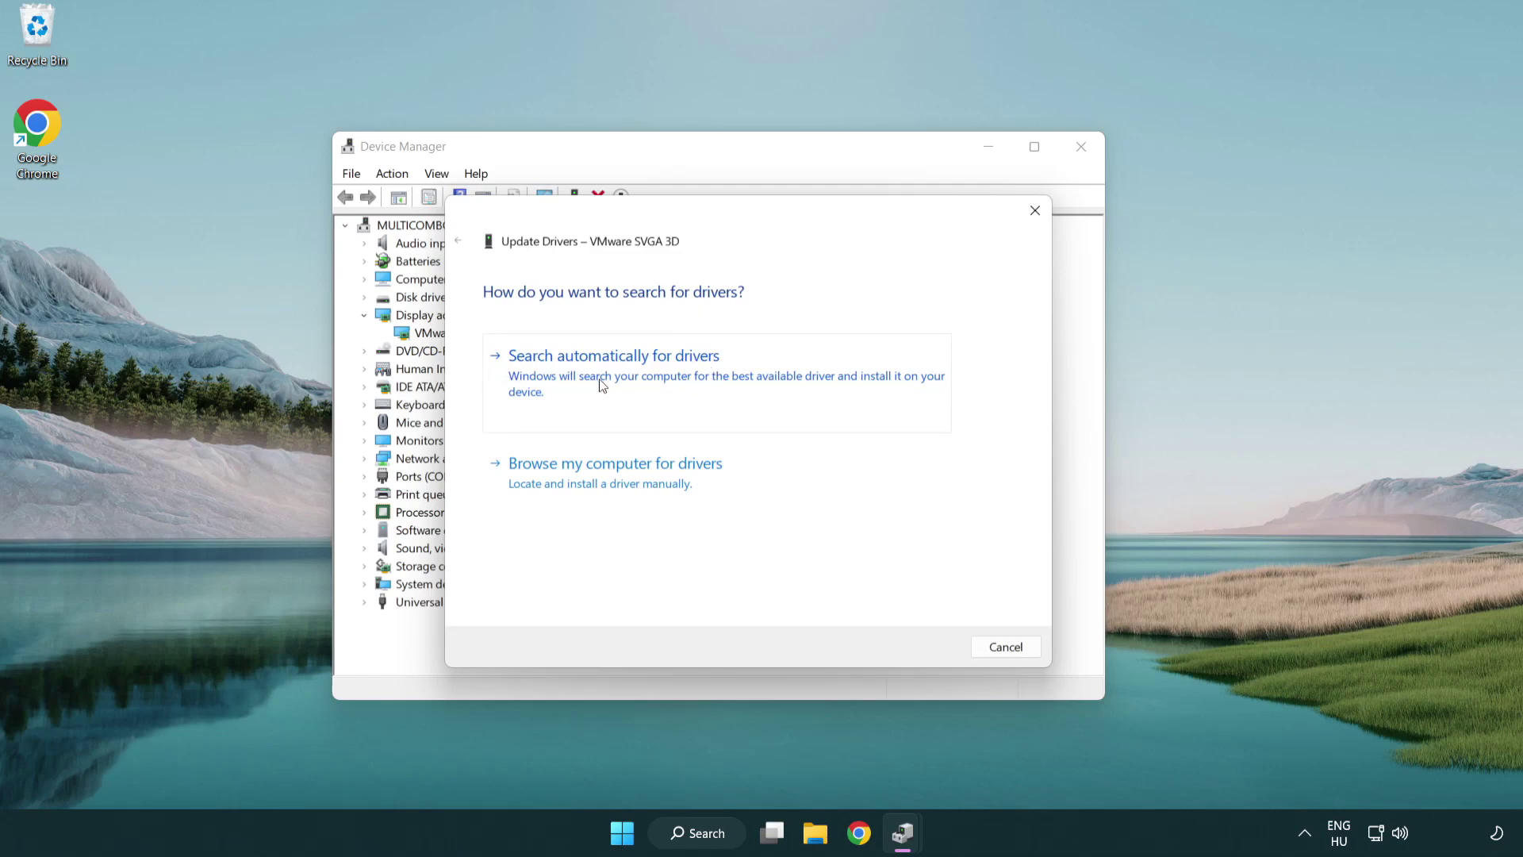
{"action": "left_click", "coordinate": [669, 369]}
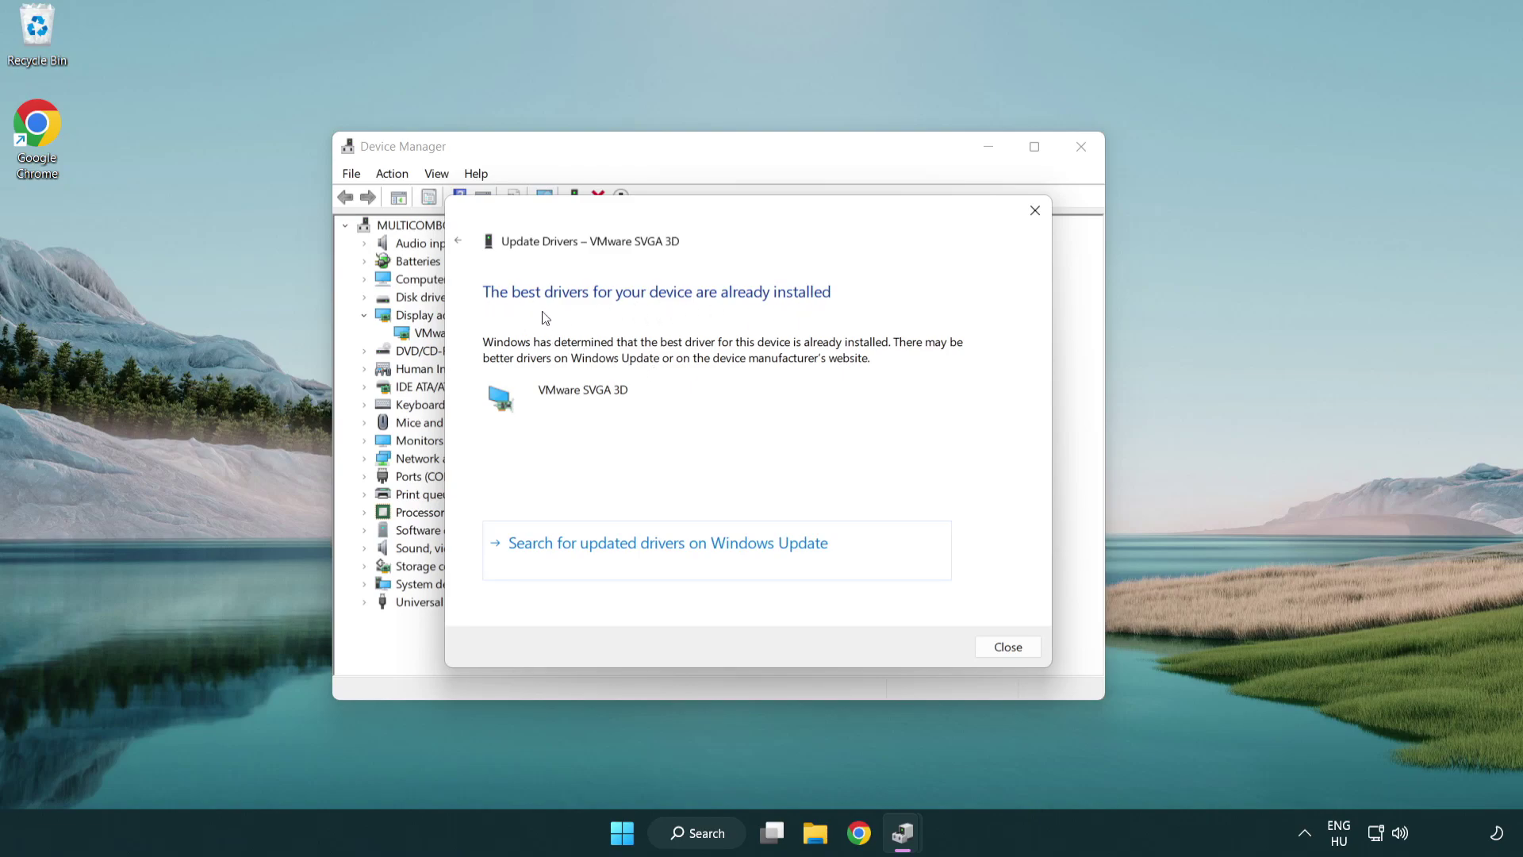
{"action": "left_click", "coordinate": [1011, 653]}
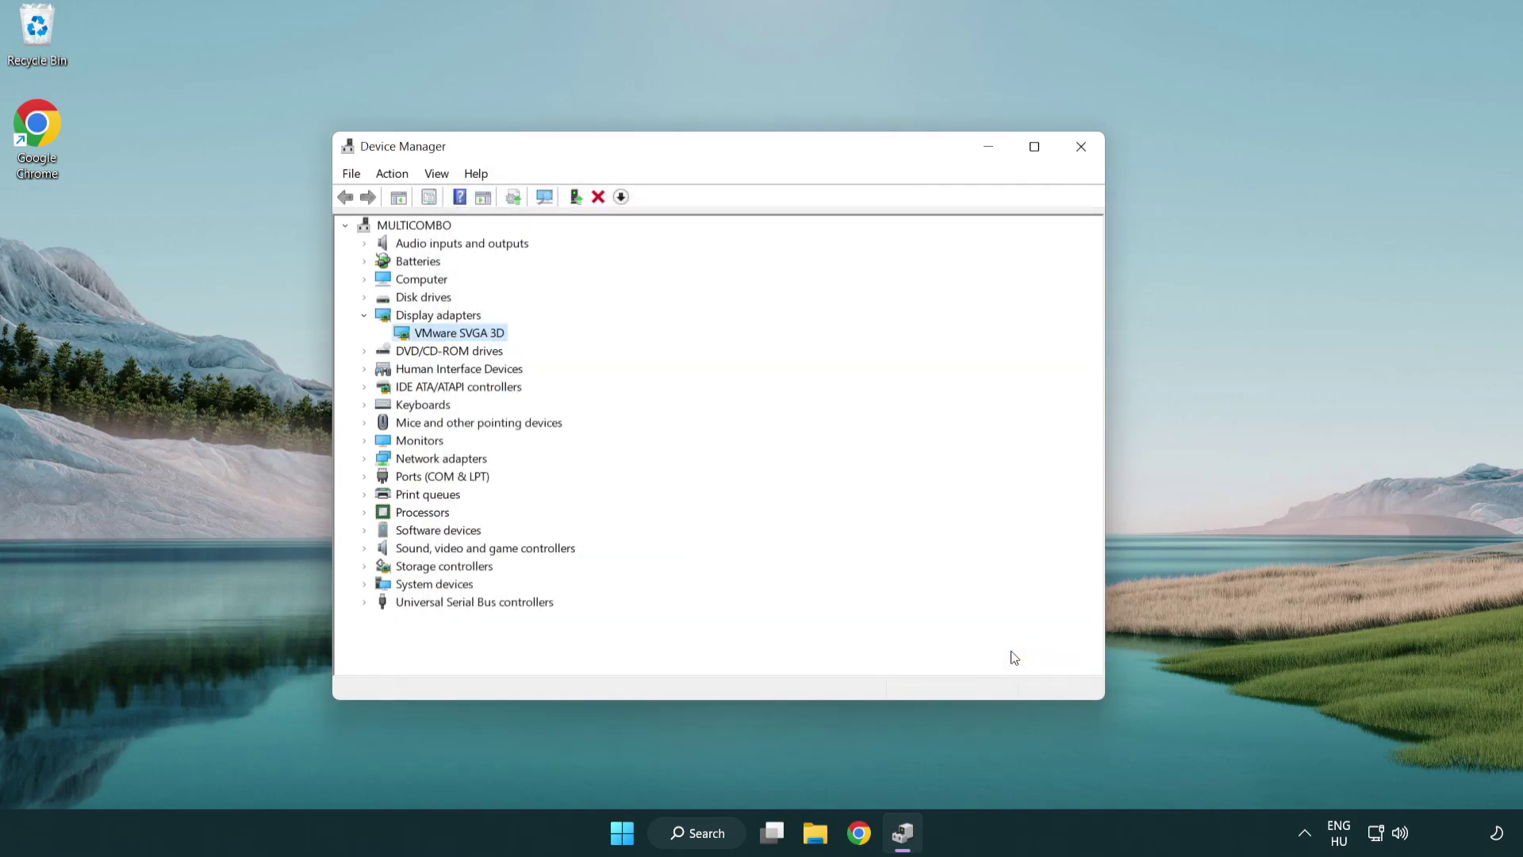
Close Device Manager and open Windows Update settings by searching 'update'.
{"action": "left_click", "coordinate": [1084, 151]}
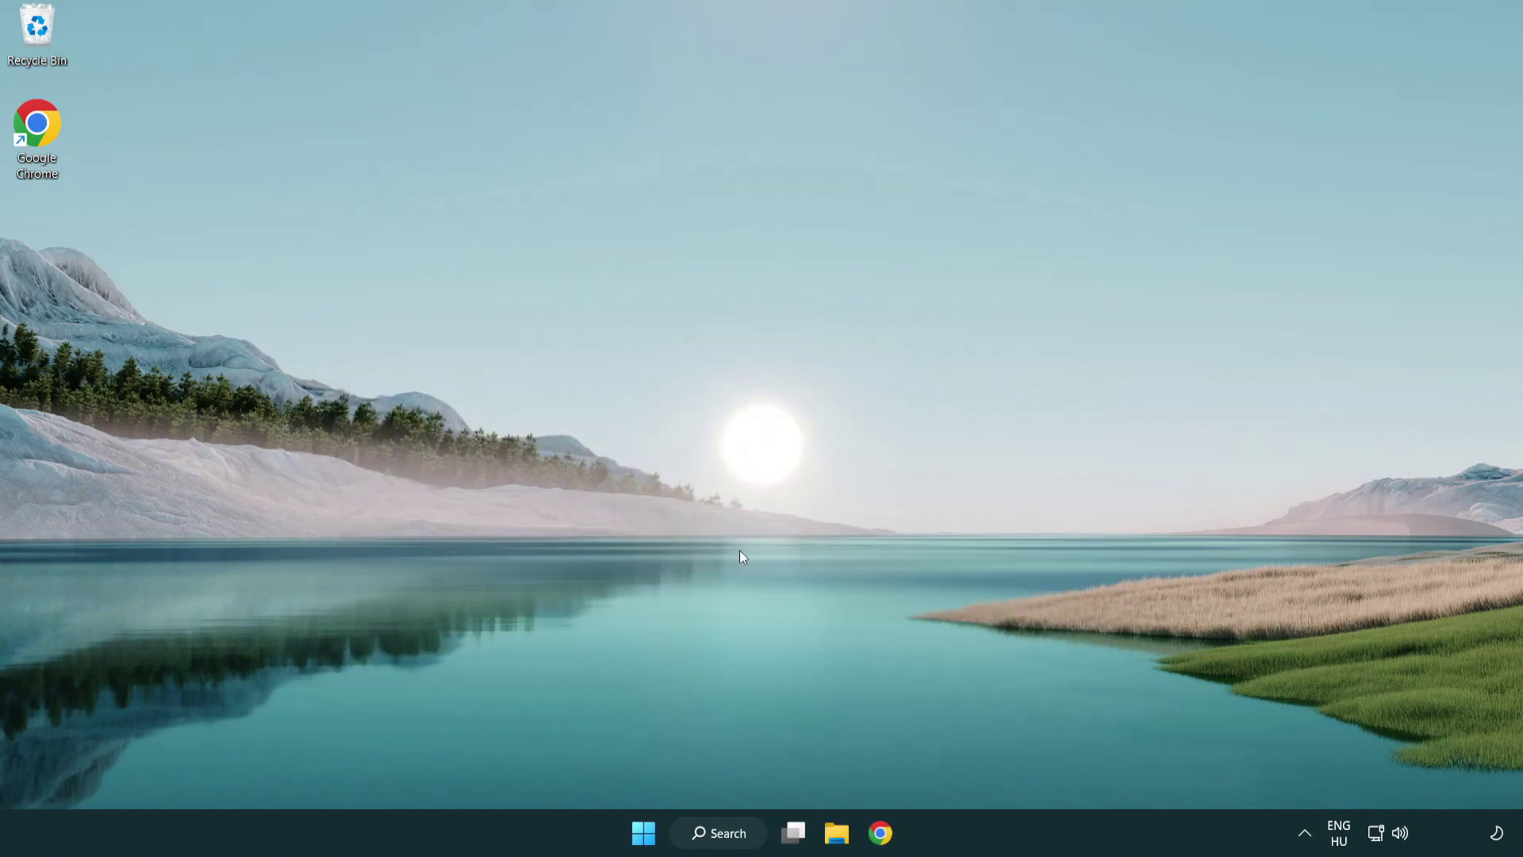
{"action": "left_click", "coordinate": [734, 833]}
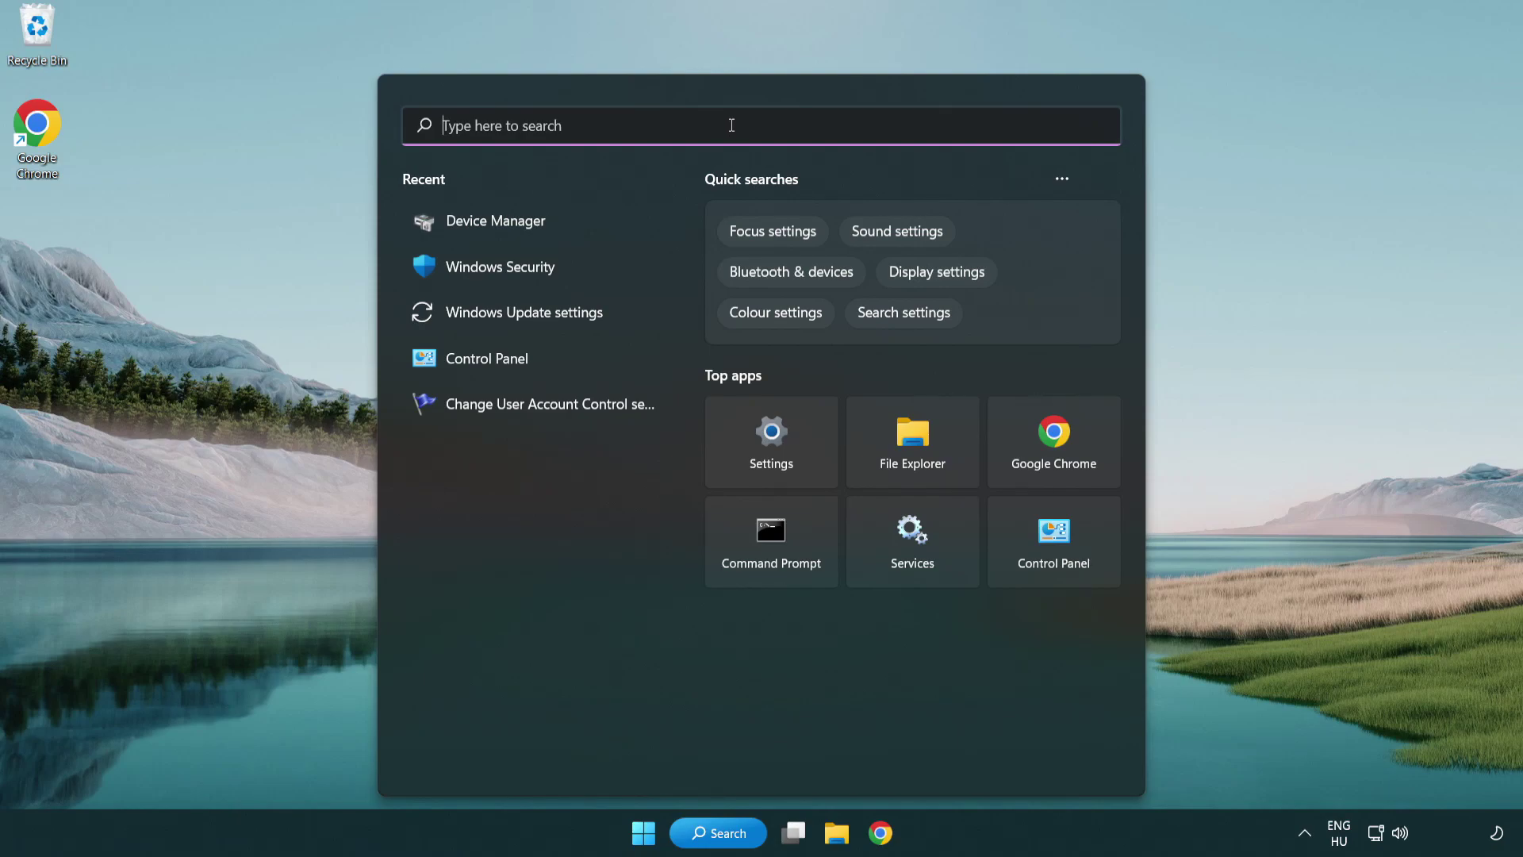
{"action": "type", "text": "update"}
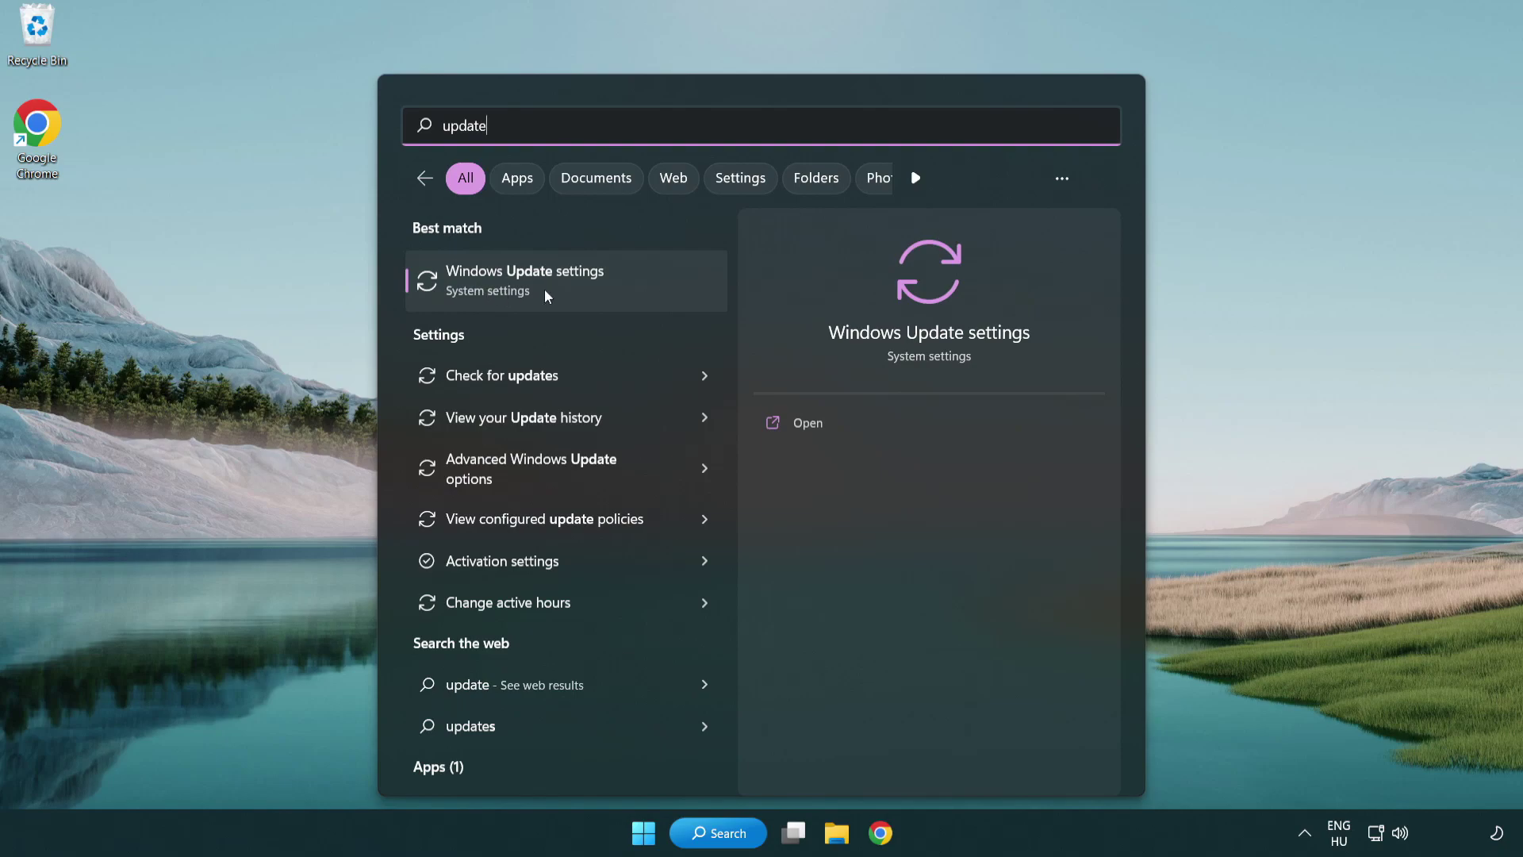
{"action": "left_click", "coordinate": [594, 292]}
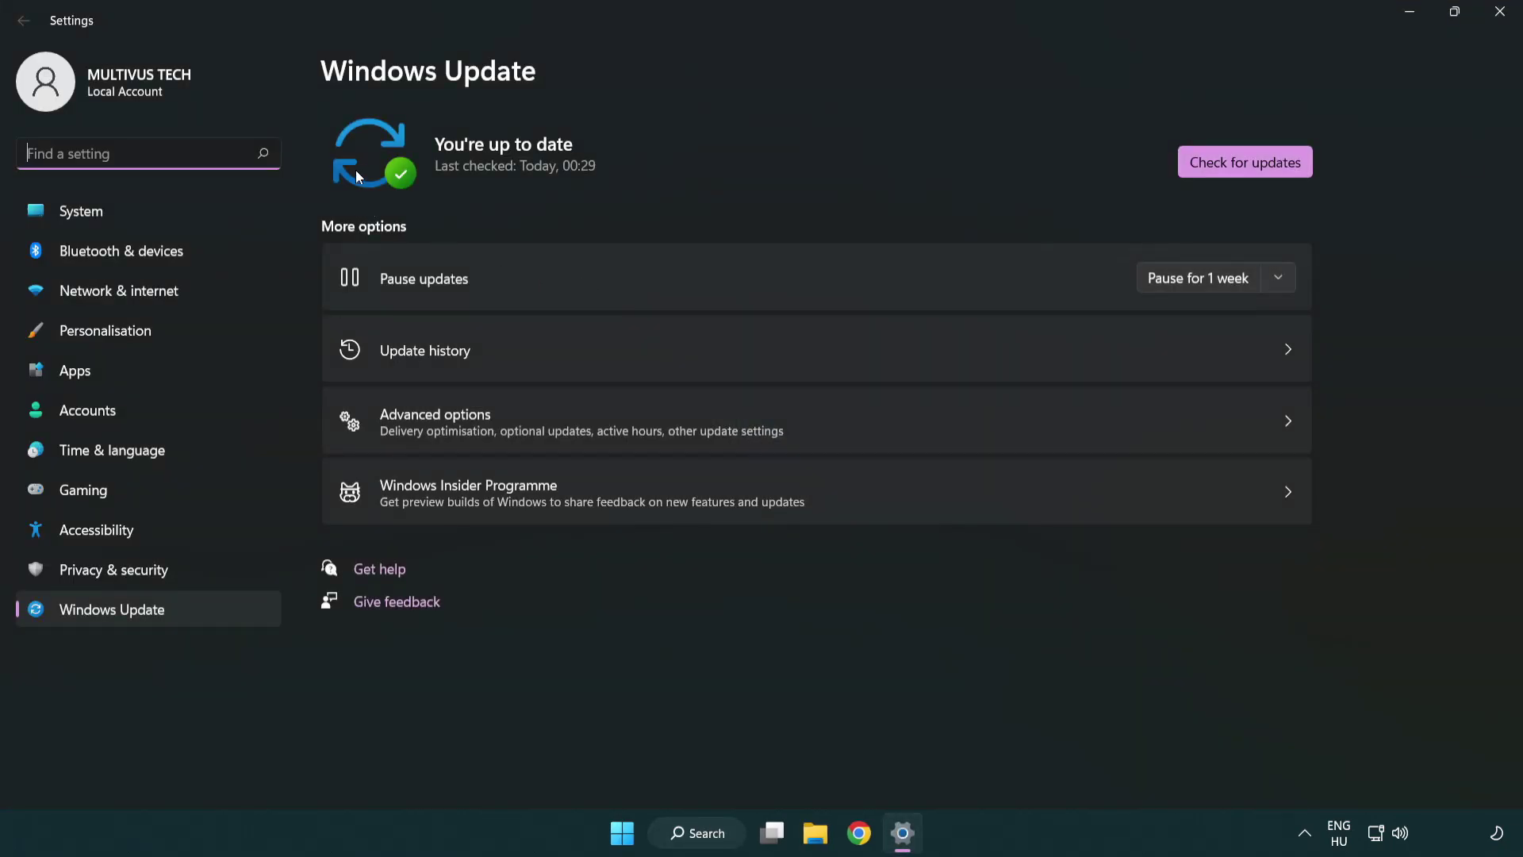
Run a fresh update check, see 'You're up to date', and close Settings.
{"action": "left_click", "coordinate": [1279, 169]}
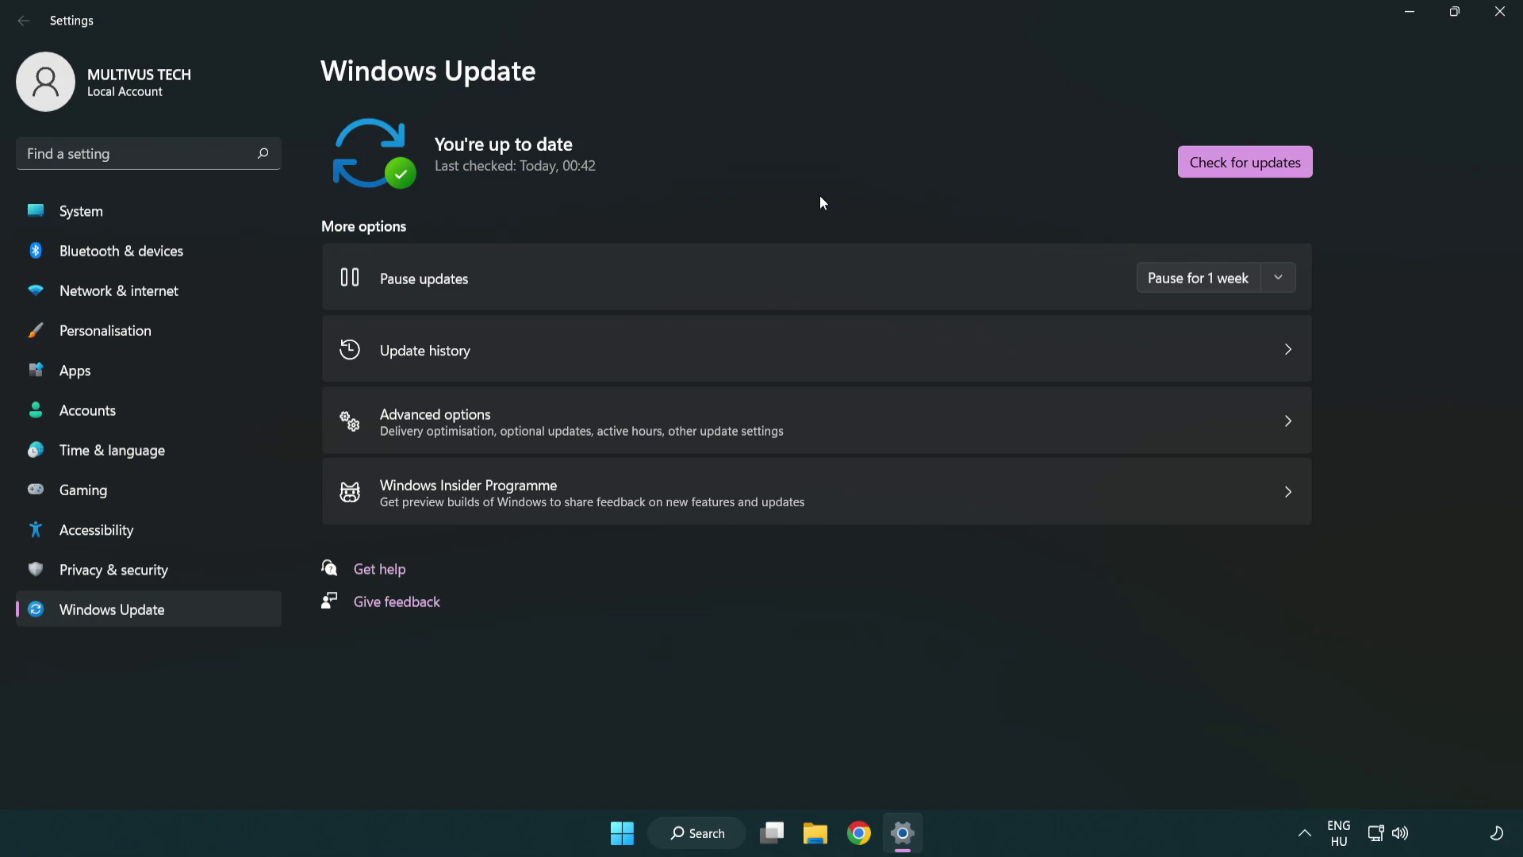
{"action": "left_click", "coordinate": [1495, 24]}
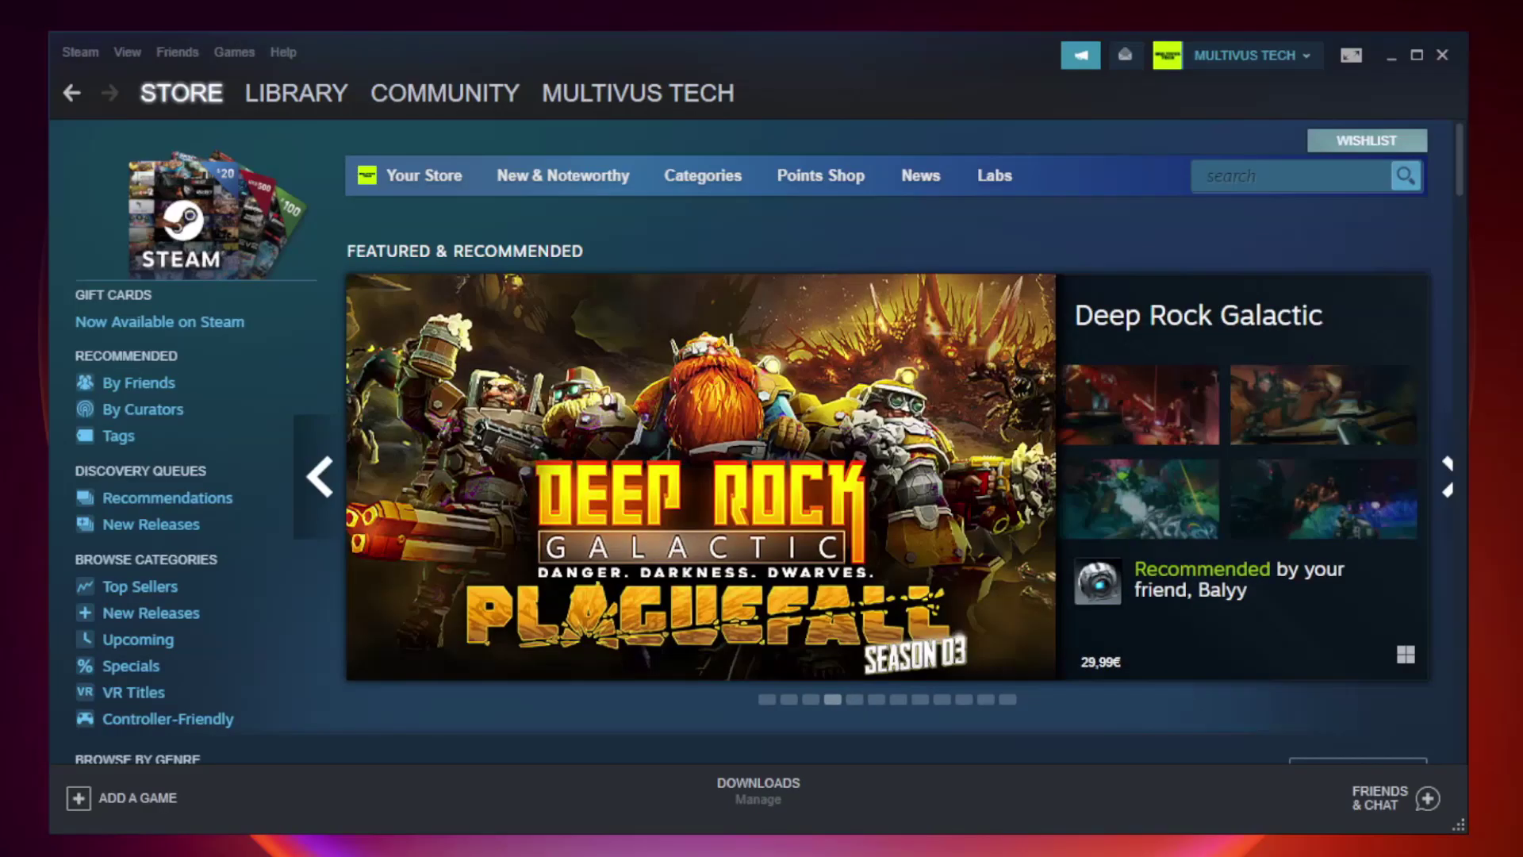
Switch Steam to the Library and bring up the options for YOUR NOT WORKING GAME under Favorites.
{"action": "mouse_move", "coordinate": [287, 93]}
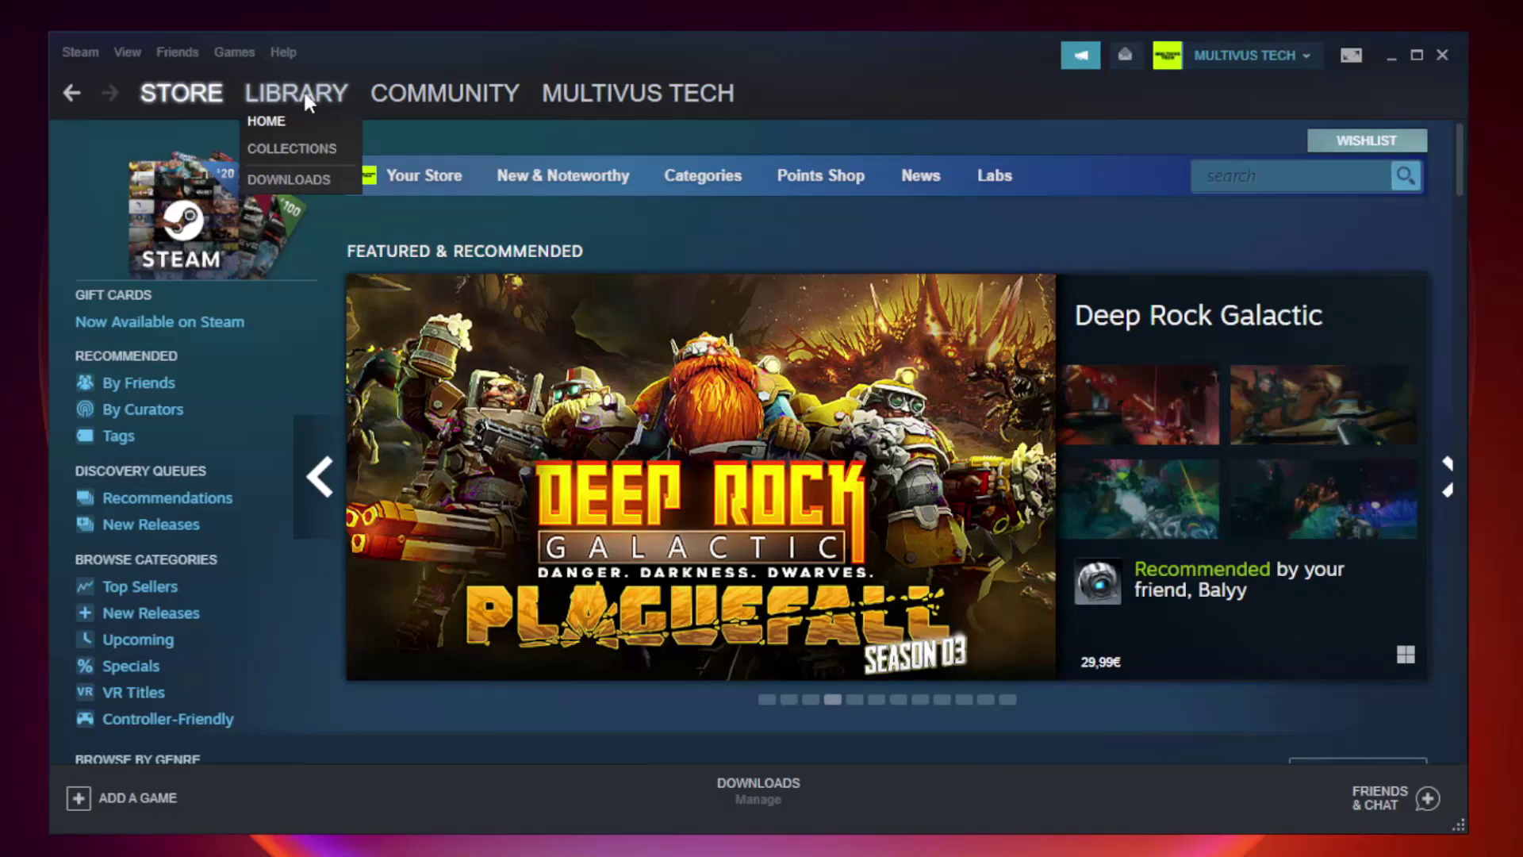
{"action": "left_click", "coordinate": [308, 101]}
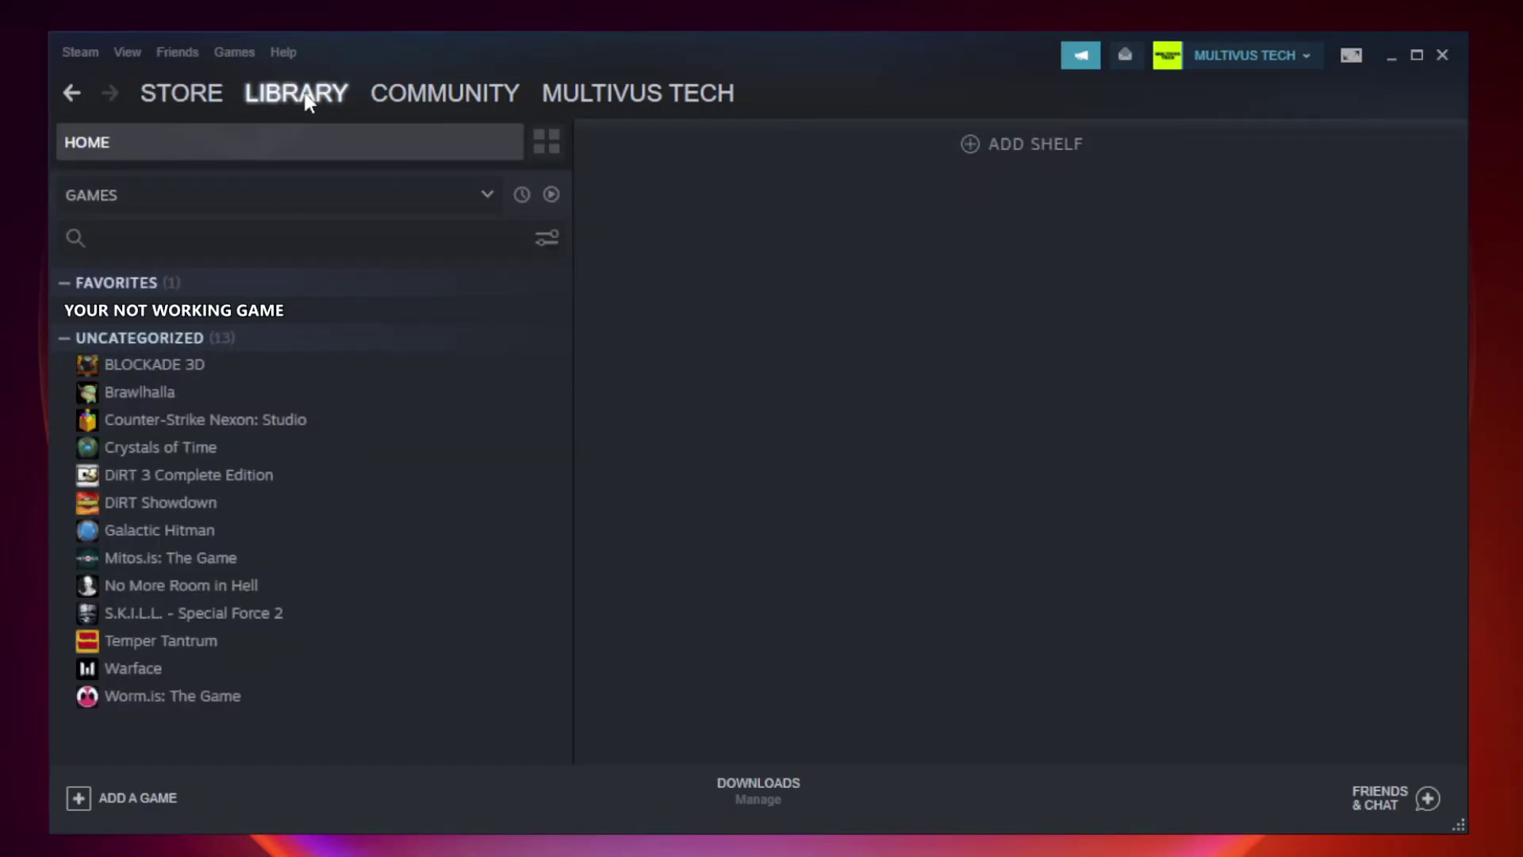
{"action": "right_click", "coordinate": [329, 314]}
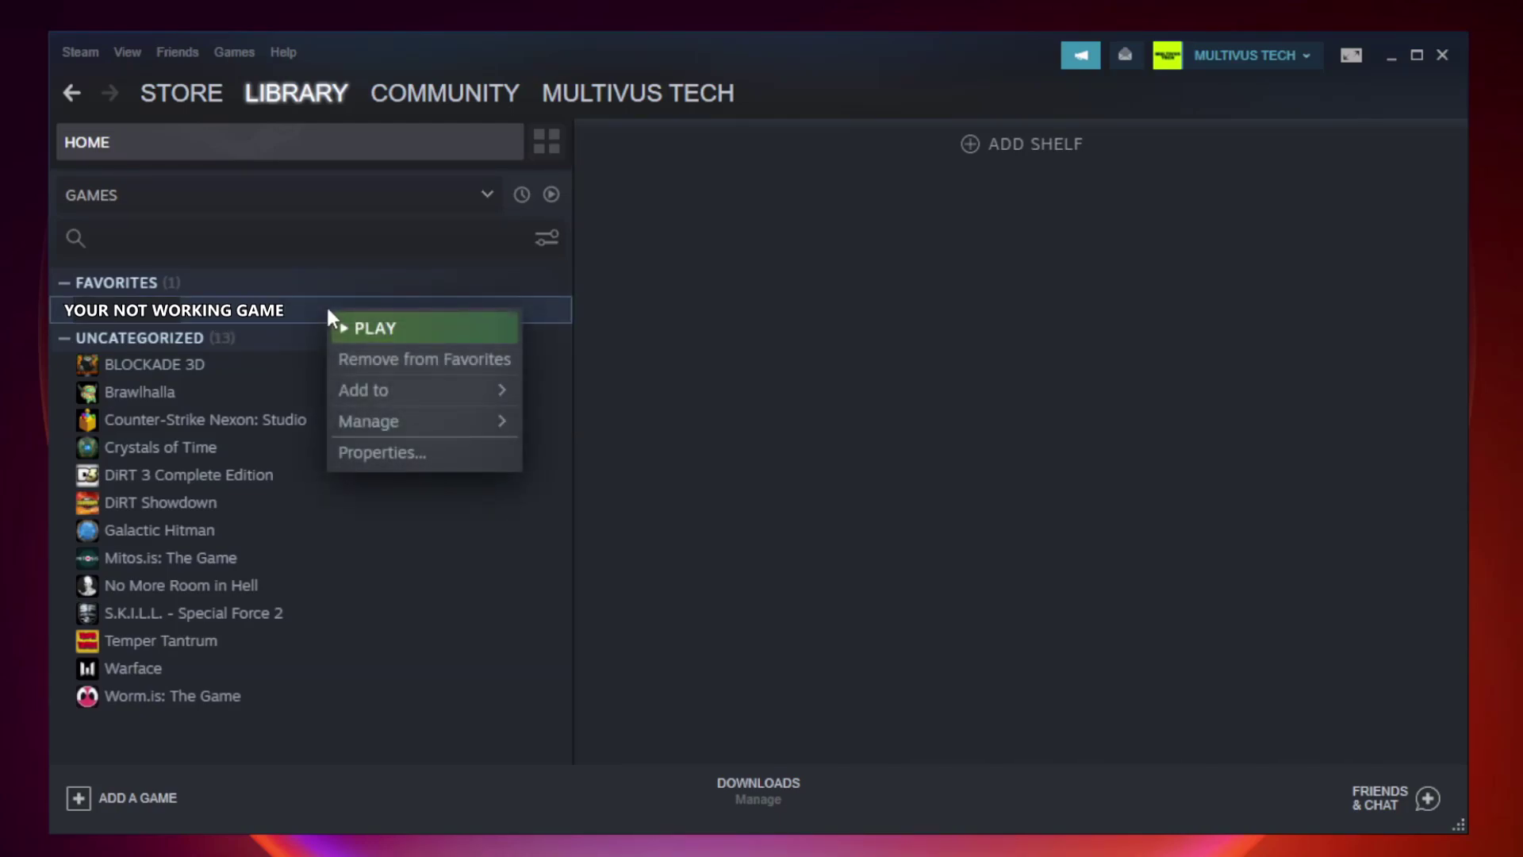
Verify Unturned's game files under Properties > Local Files, validating all 9192 files.
{"action": "left_click", "coordinate": [420, 458]}
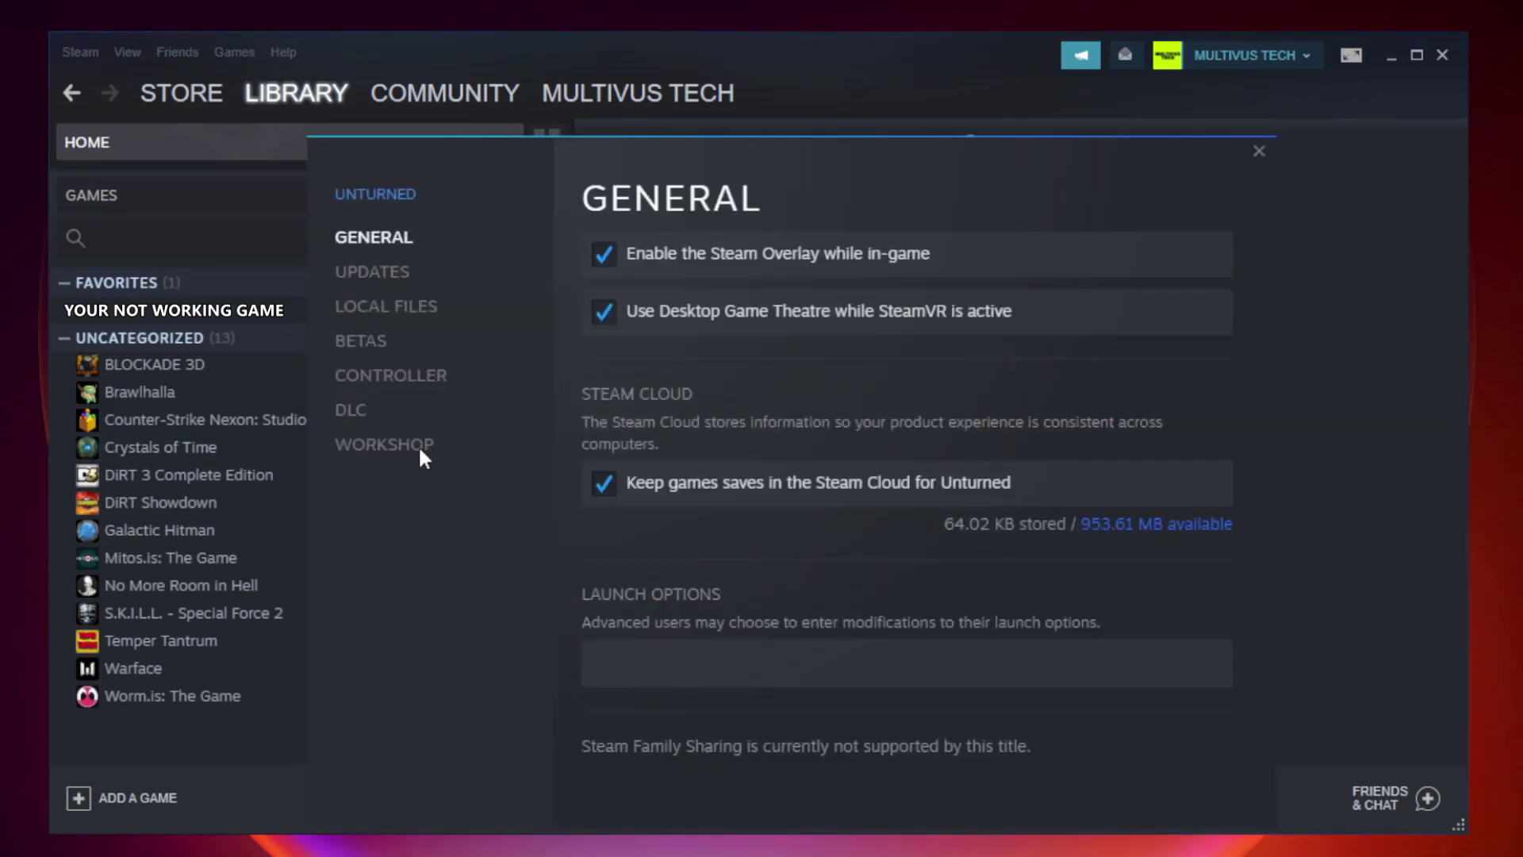
{"action": "left_click", "coordinate": [406, 317]}
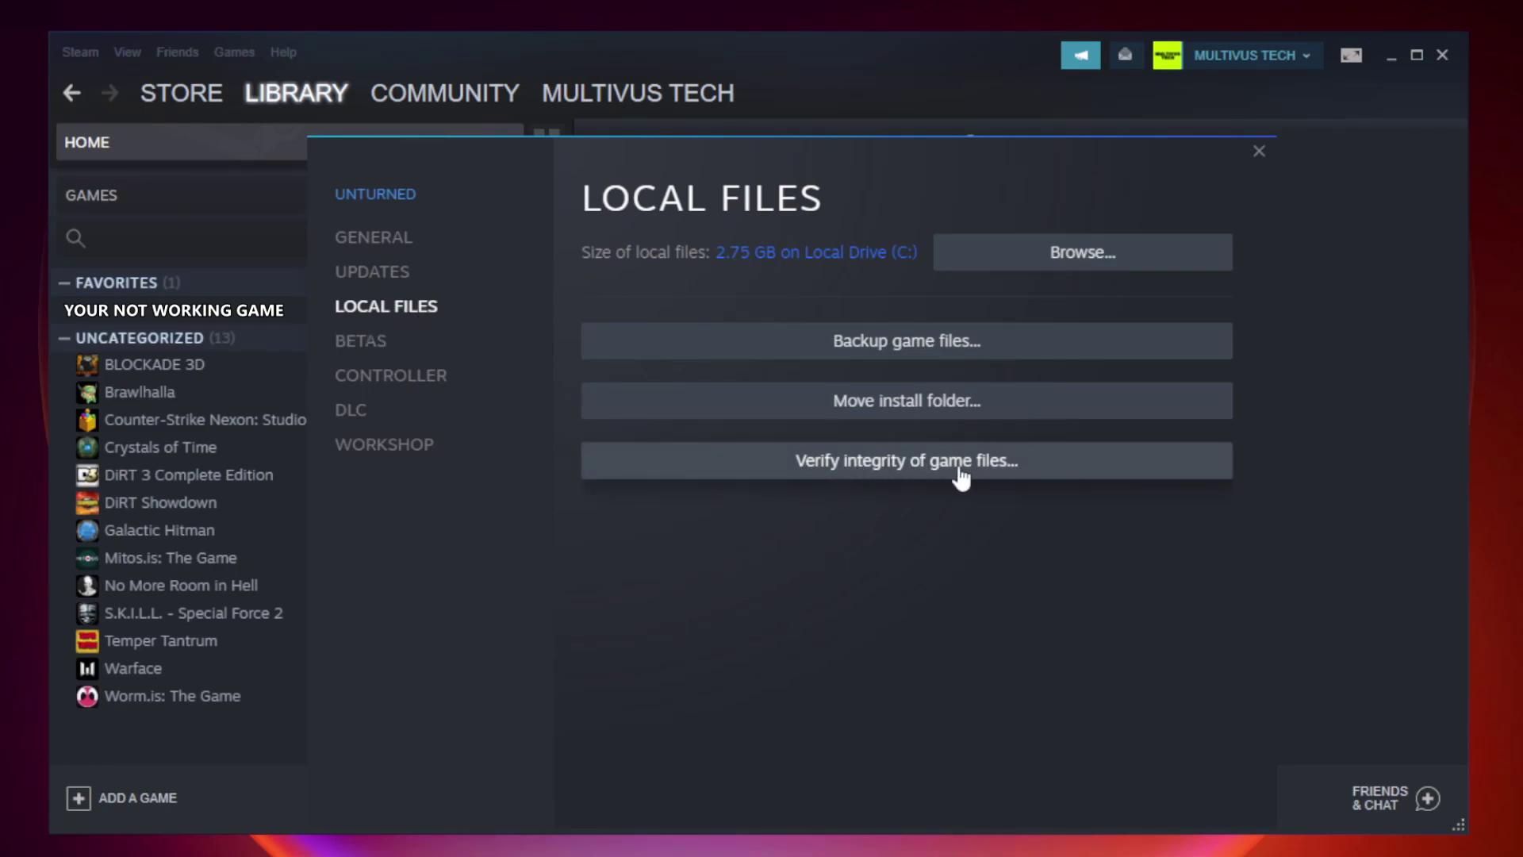
{"action": "left_click", "coordinate": [922, 474]}
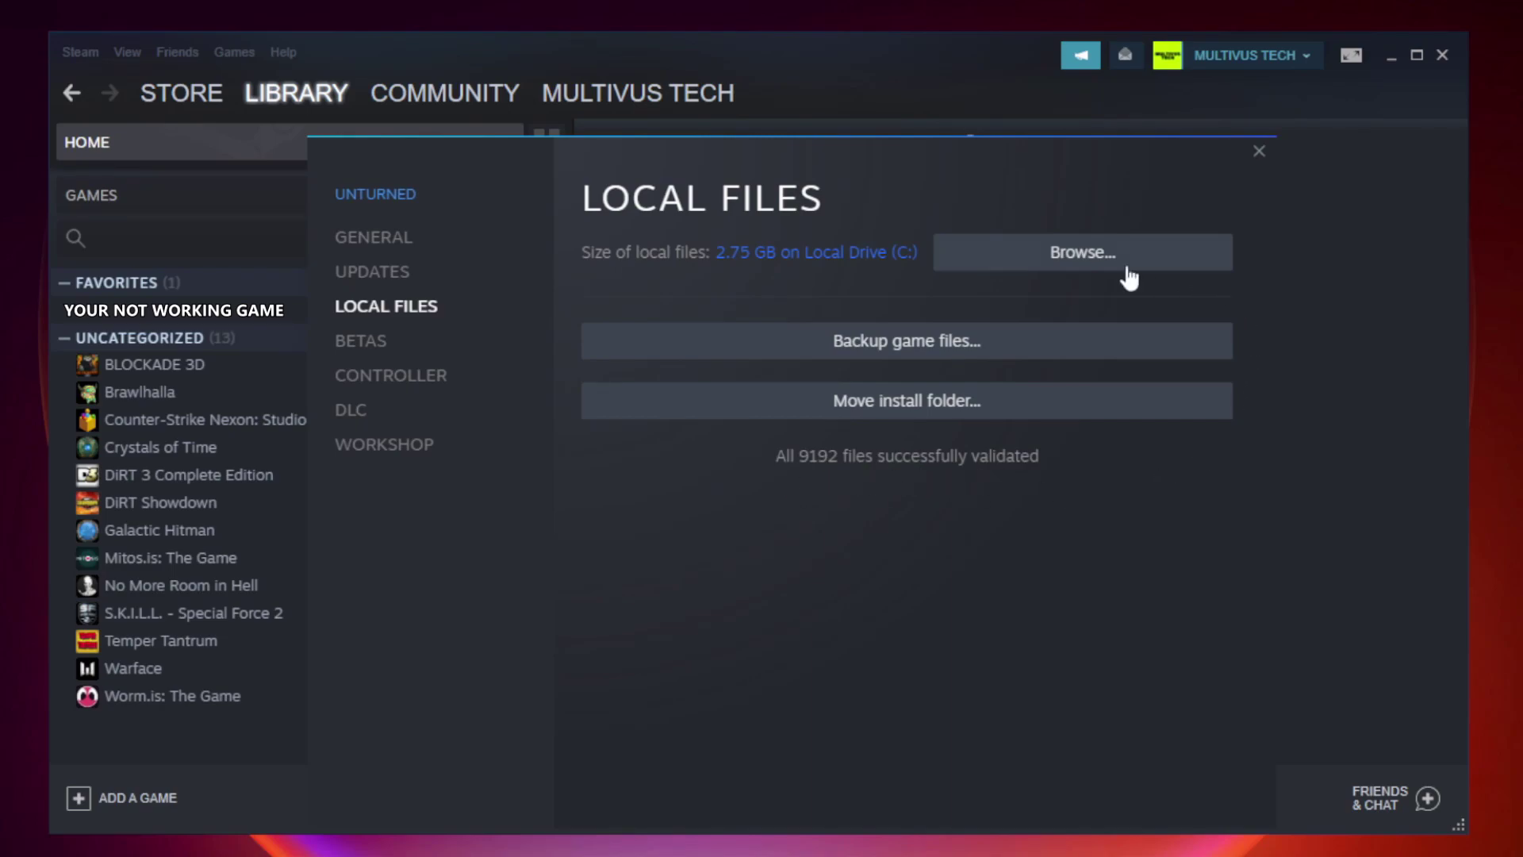
Open the game's Steam install folder and bring up the YOUR NOT WORKING GAME shortcut's context menu.
{"action": "left_click", "coordinate": [1087, 272]}
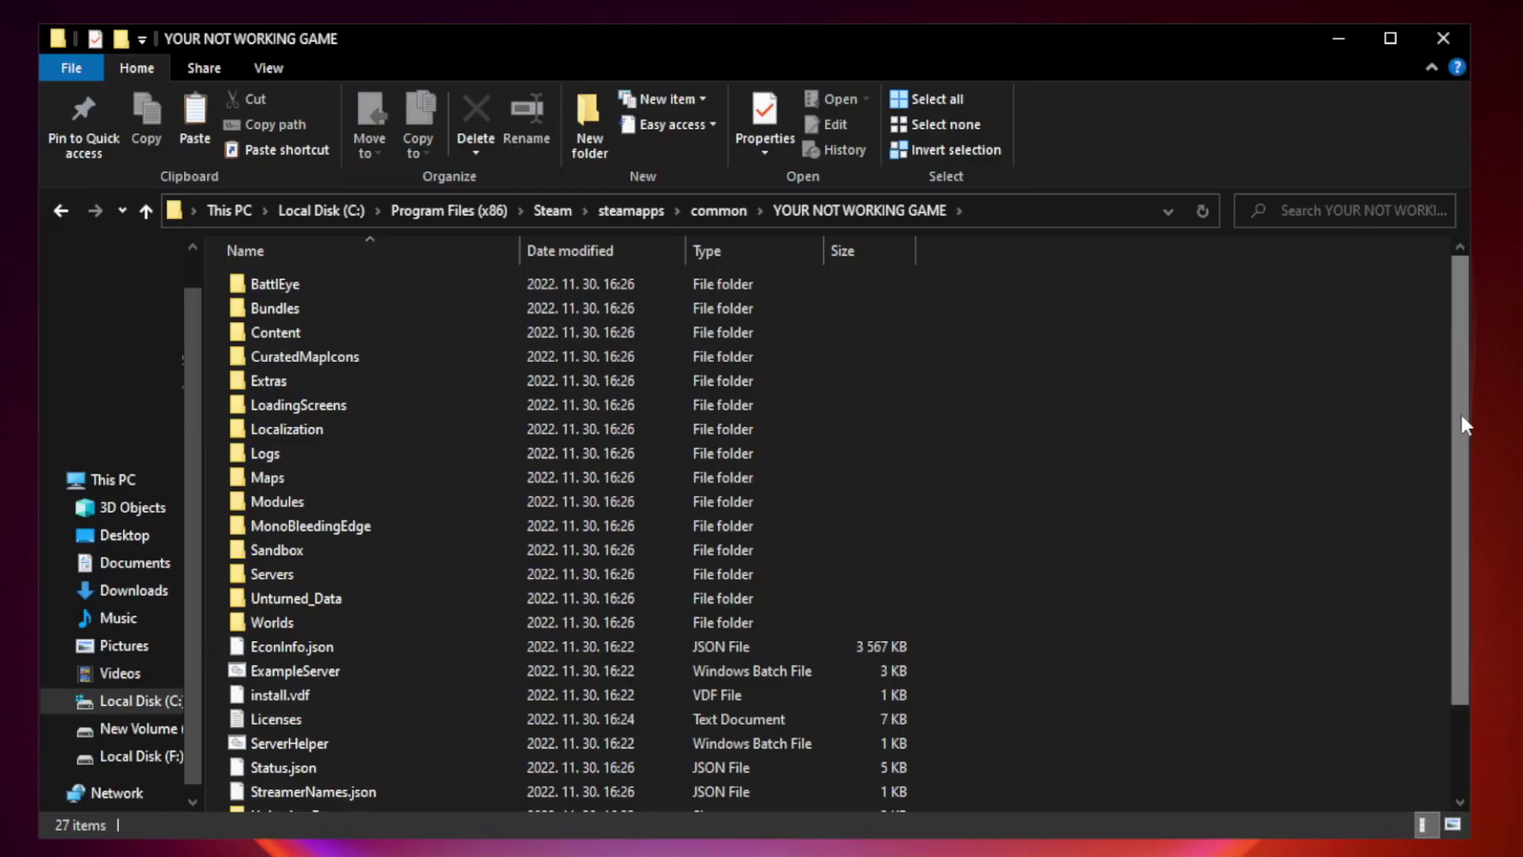
{"action": "left_click_drag", "start_coordinate": [1461, 416], "coordinate": [1463, 556]}
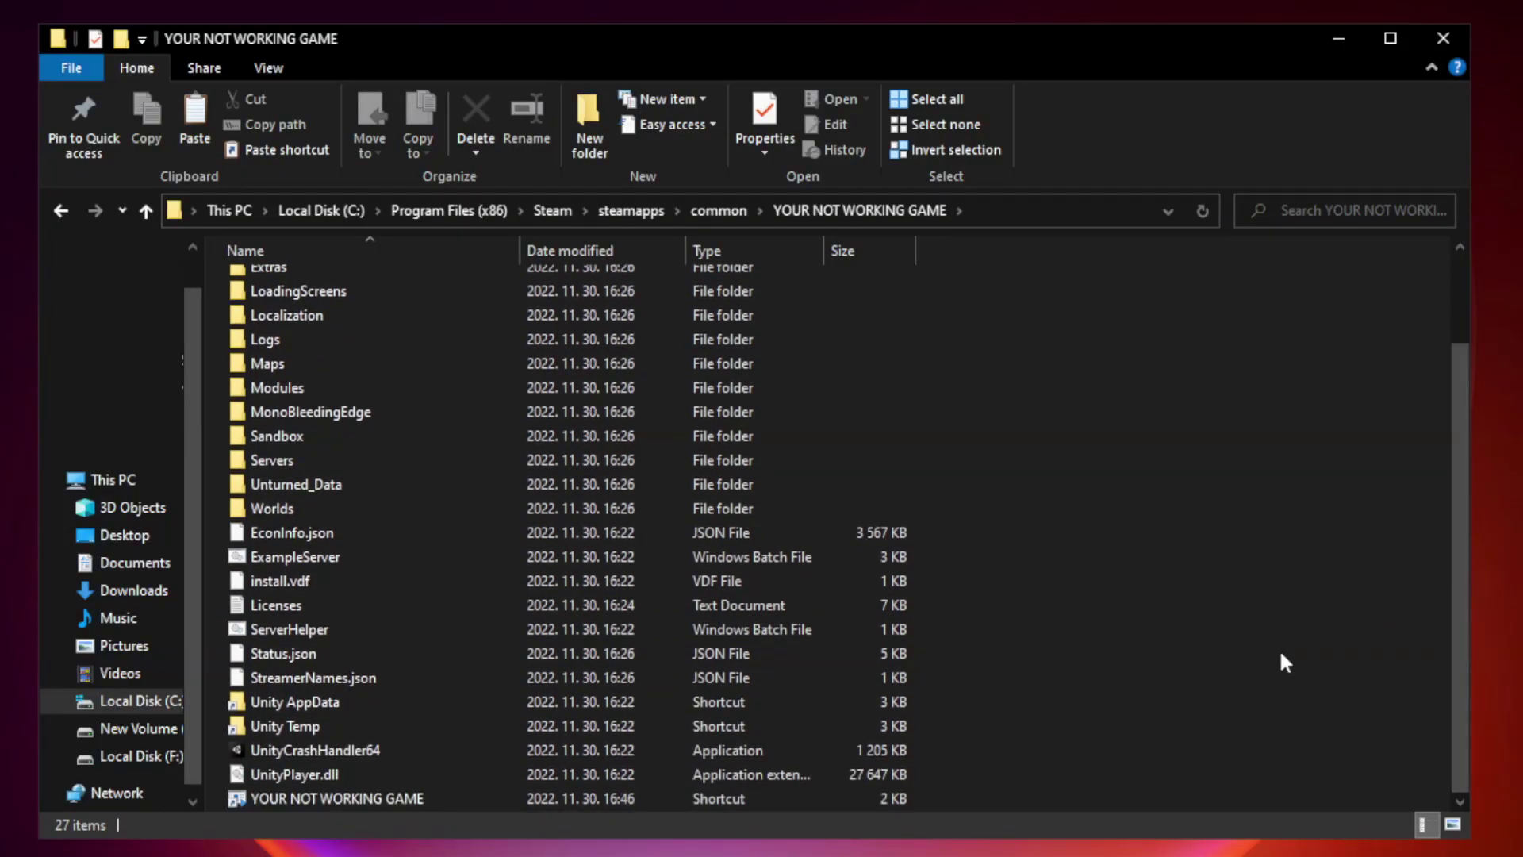
{"action": "left_click", "coordinate": [606, 798]}
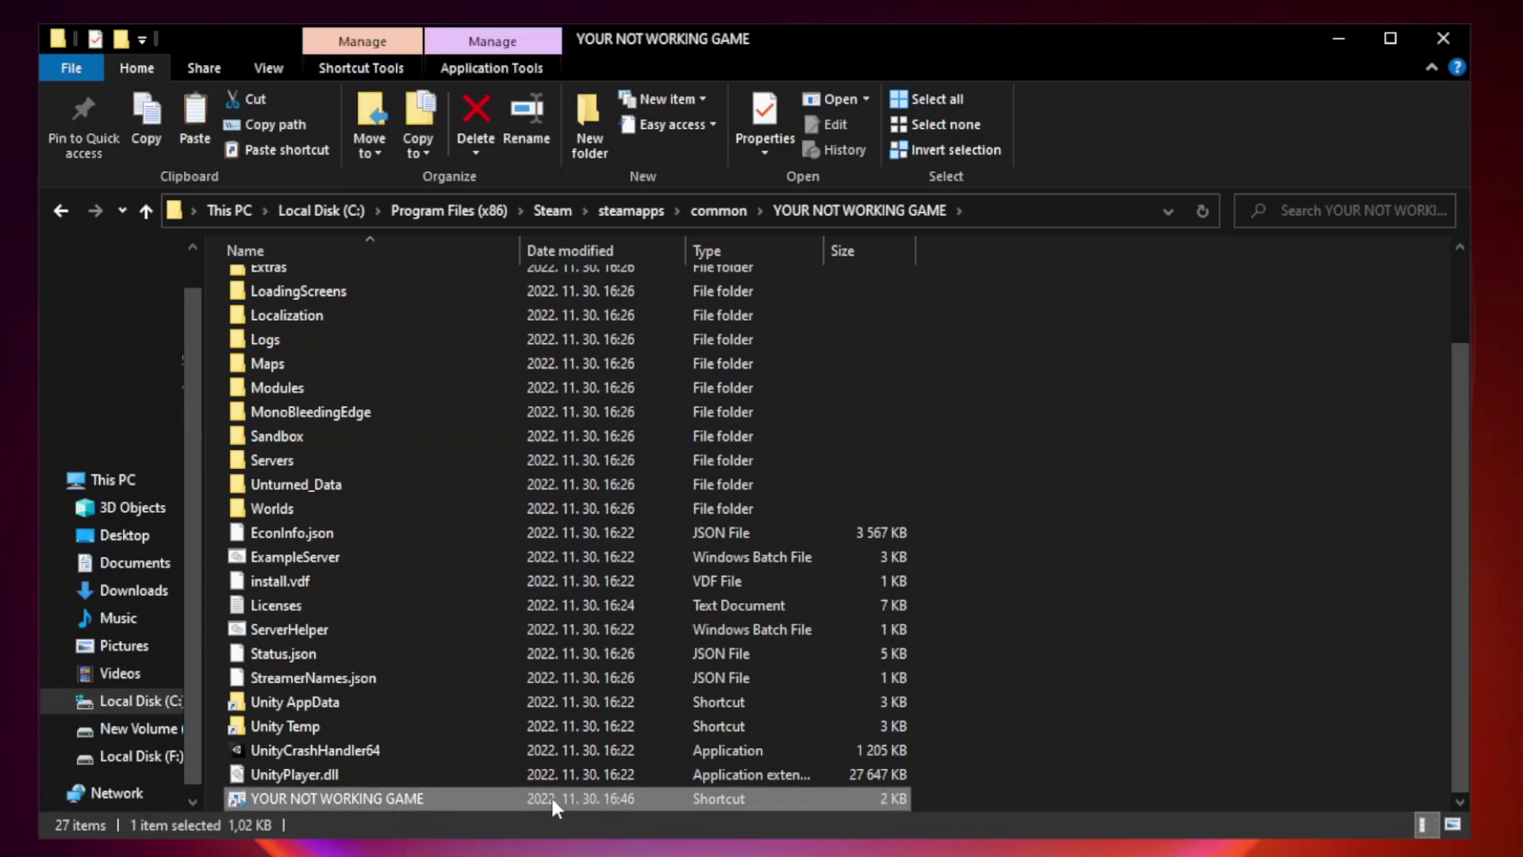
{"action": "right_click", "coordinate": [516, 800]}
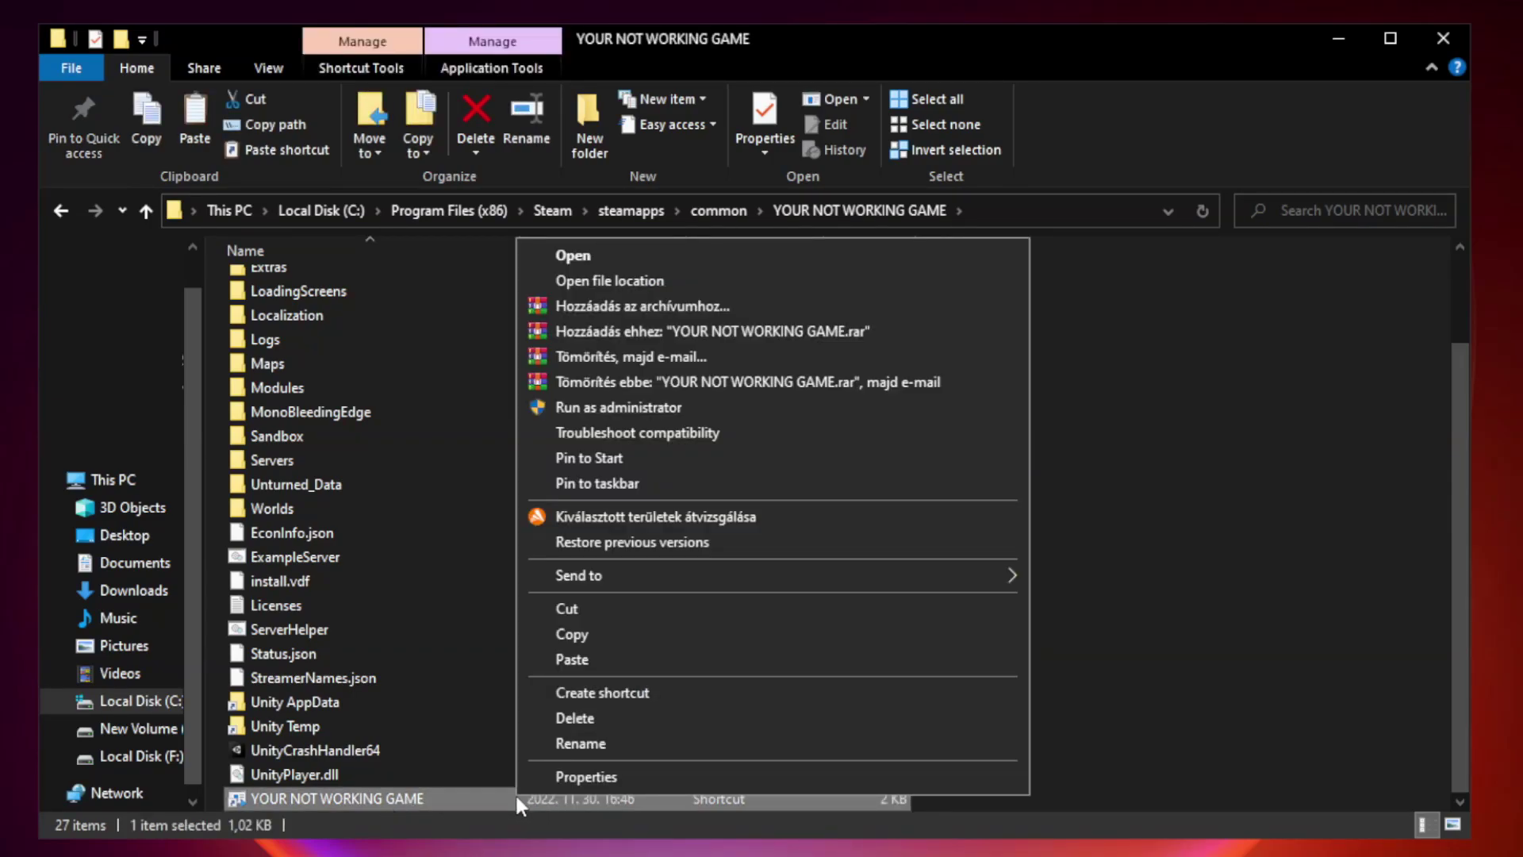
Set the shortcut to Windows 8 compatibility mode, run as administrator, with fullscreen optimizations disabled.
{"action": "left_click", "coordinate": [767, 777]}
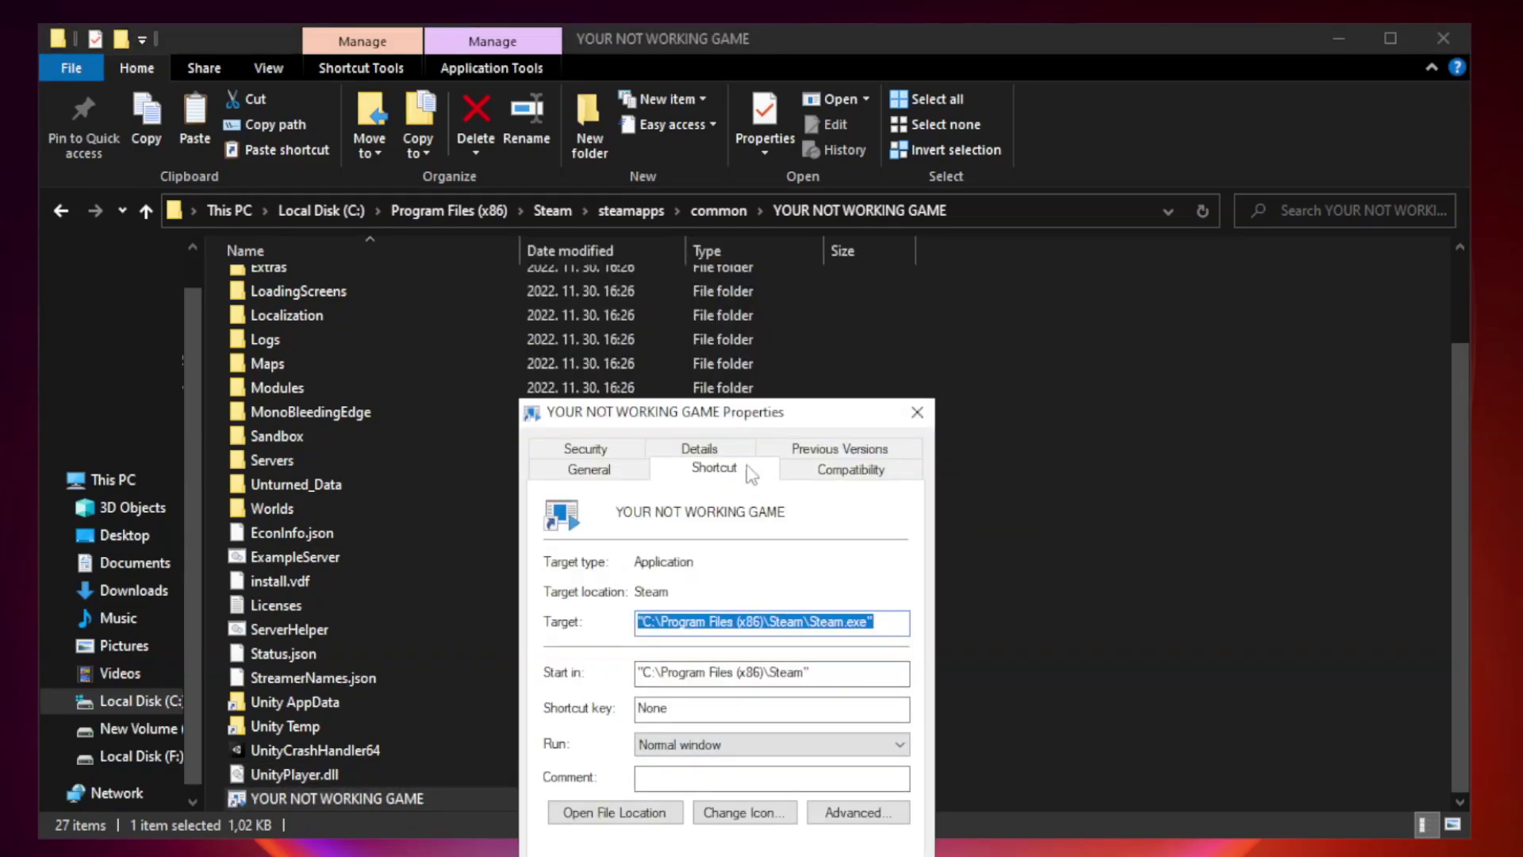
{"action": "left_click_drag", "start_coordinate": [757, 421], "coordinate": [760, 181]}
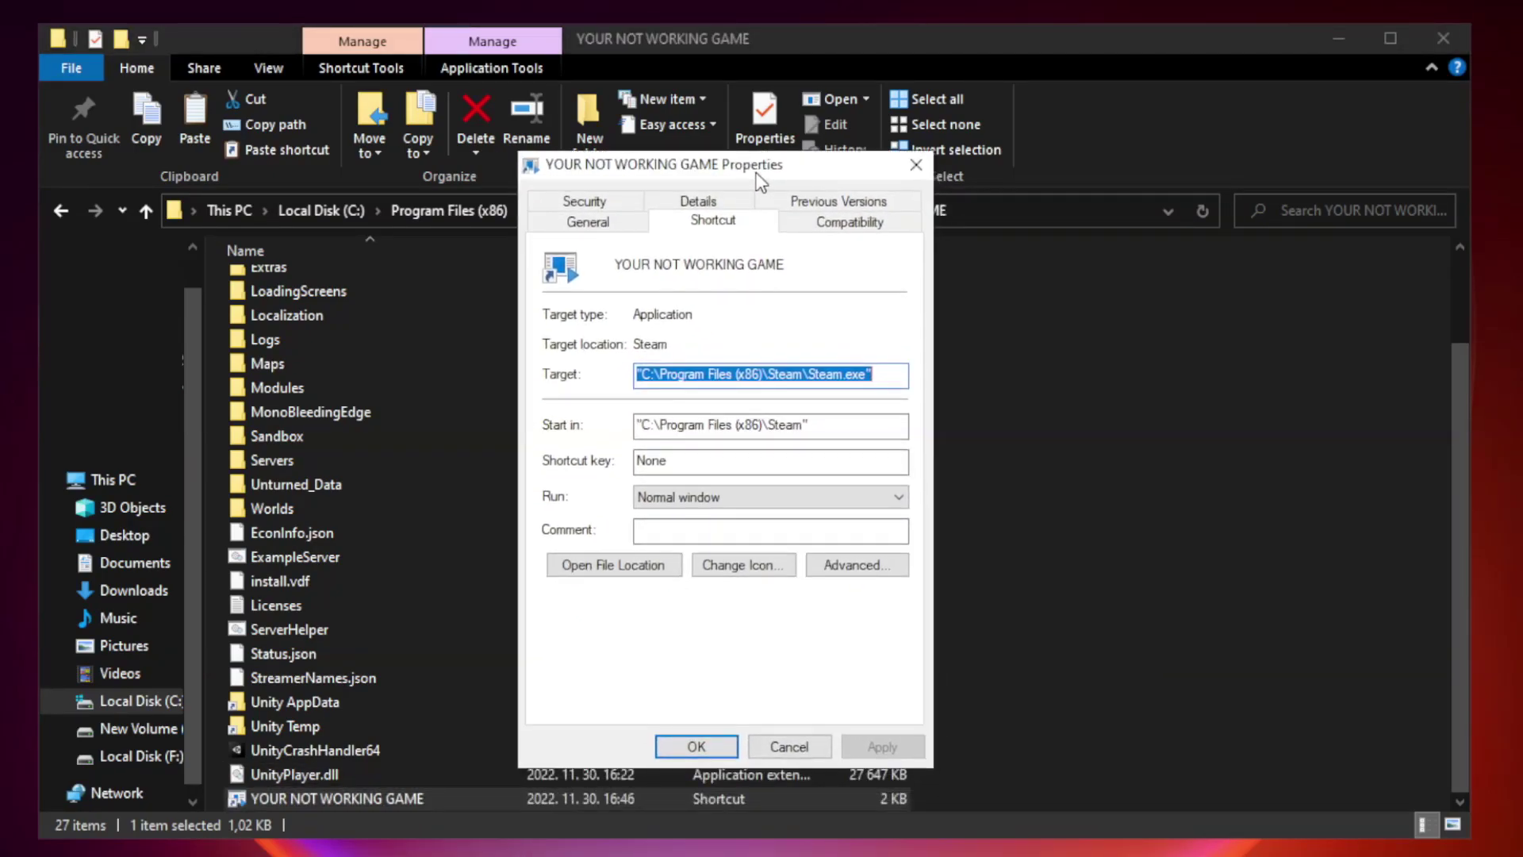
{"action": "left_click", "coordinate": [848, 229]}
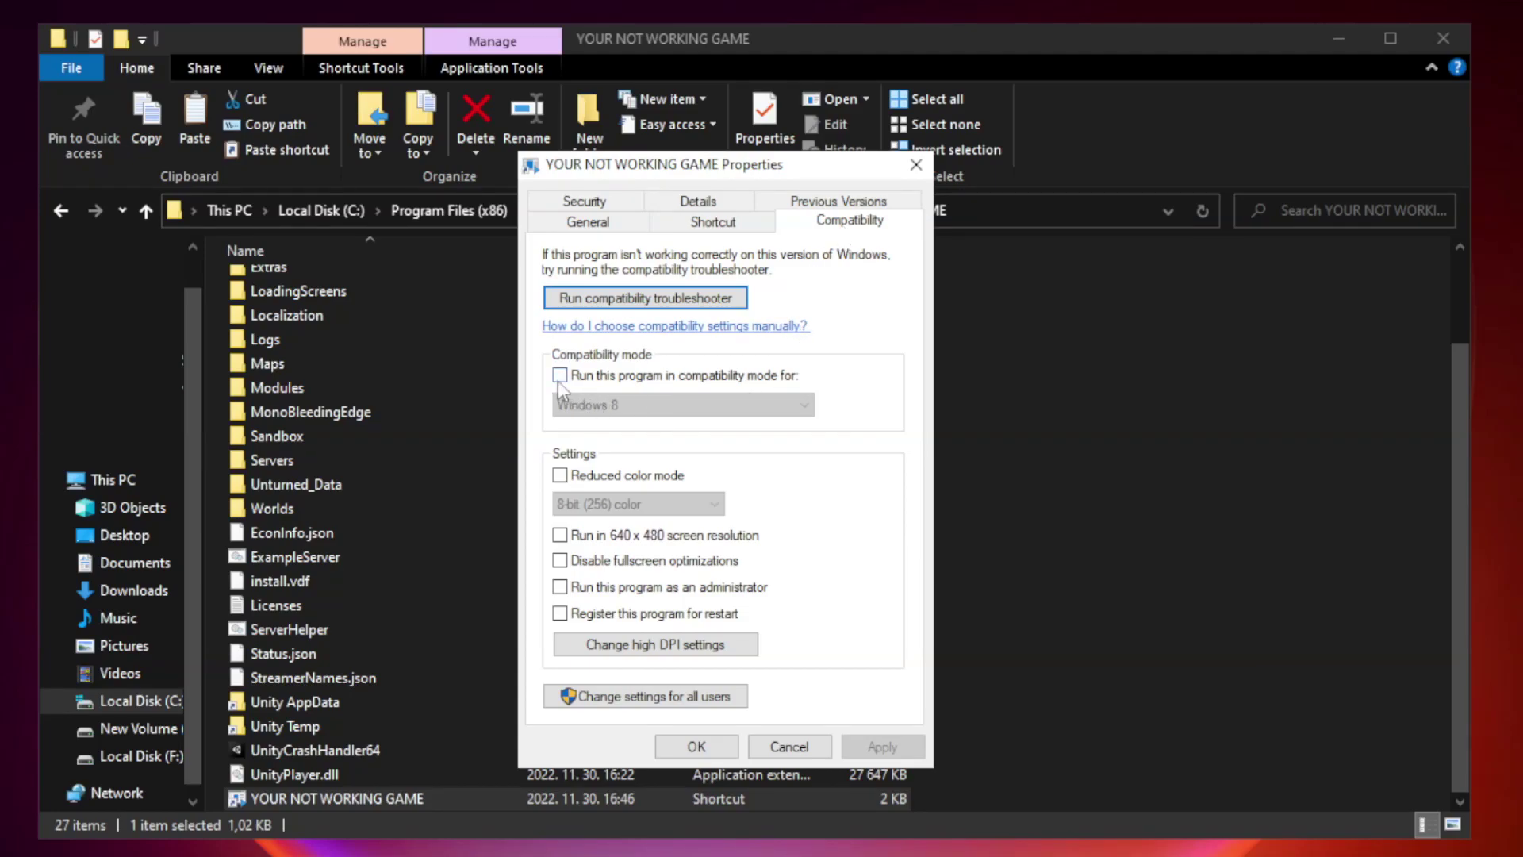
{"action": "left_click", "coordinate": [604, 378]}
{"action": "left_click", "coordinate": [684, 406]}
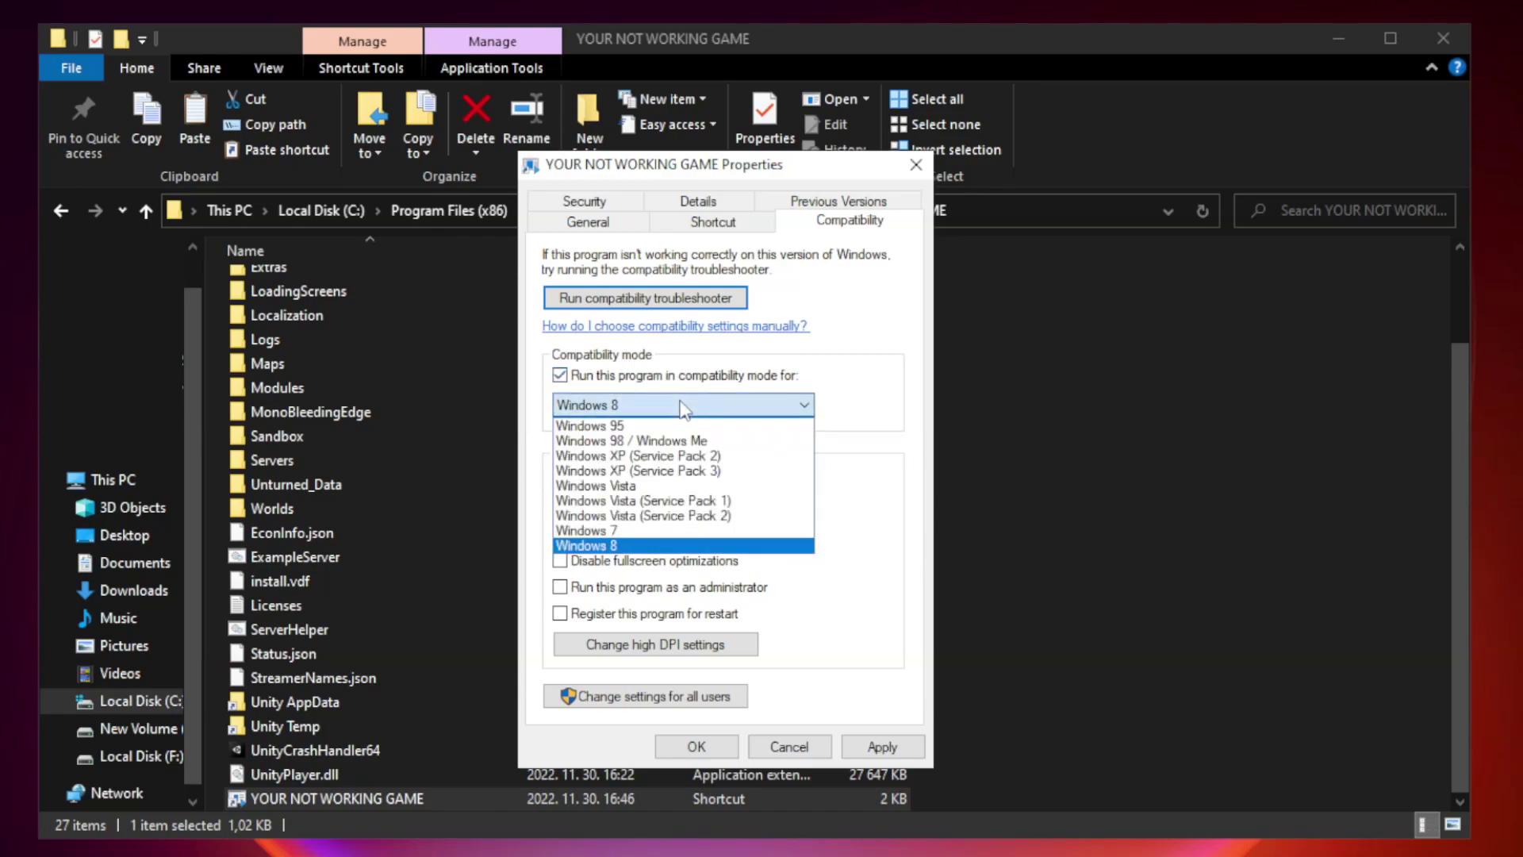
{"action": "left_click", "coordinate": [644, 547]}
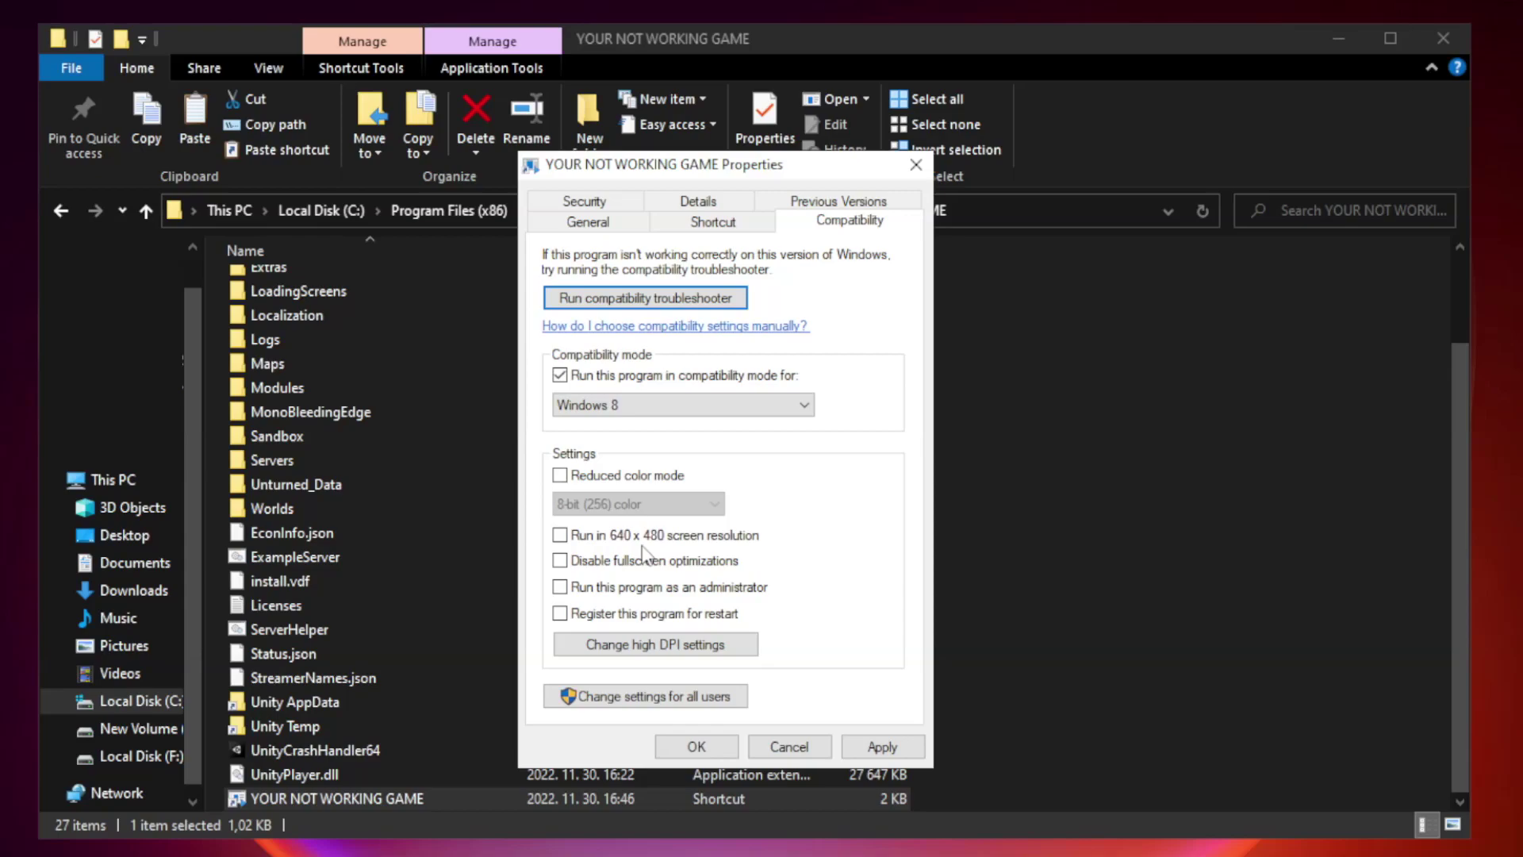
{"action": "left_click", "coordinate": [596, 565]}
{"action": "left_click", "coordinate": [882, 747]}
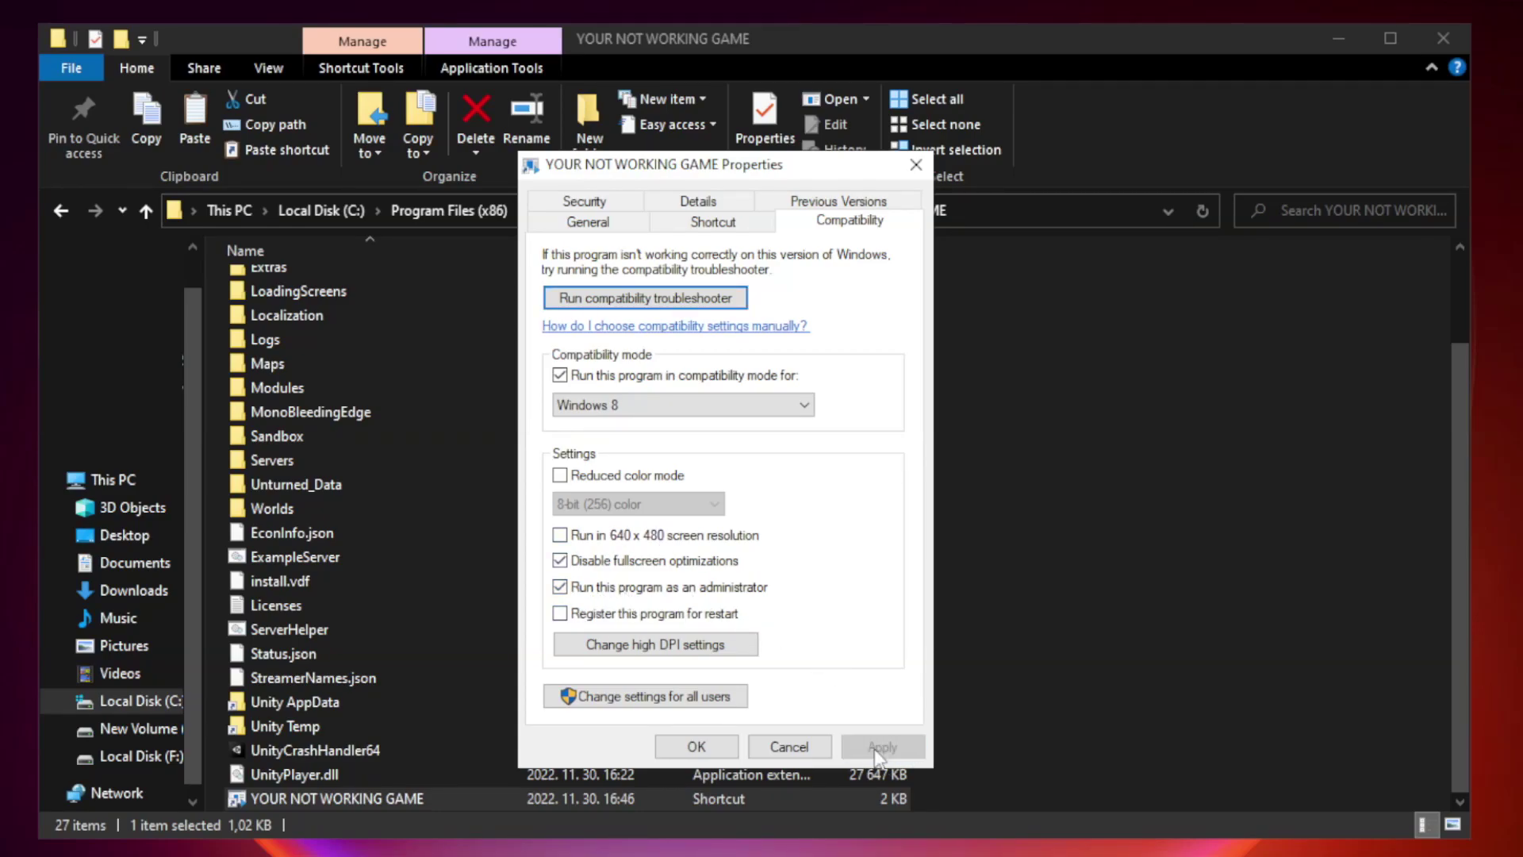
{"action": "left_click", "coordinate": [696, 748]}
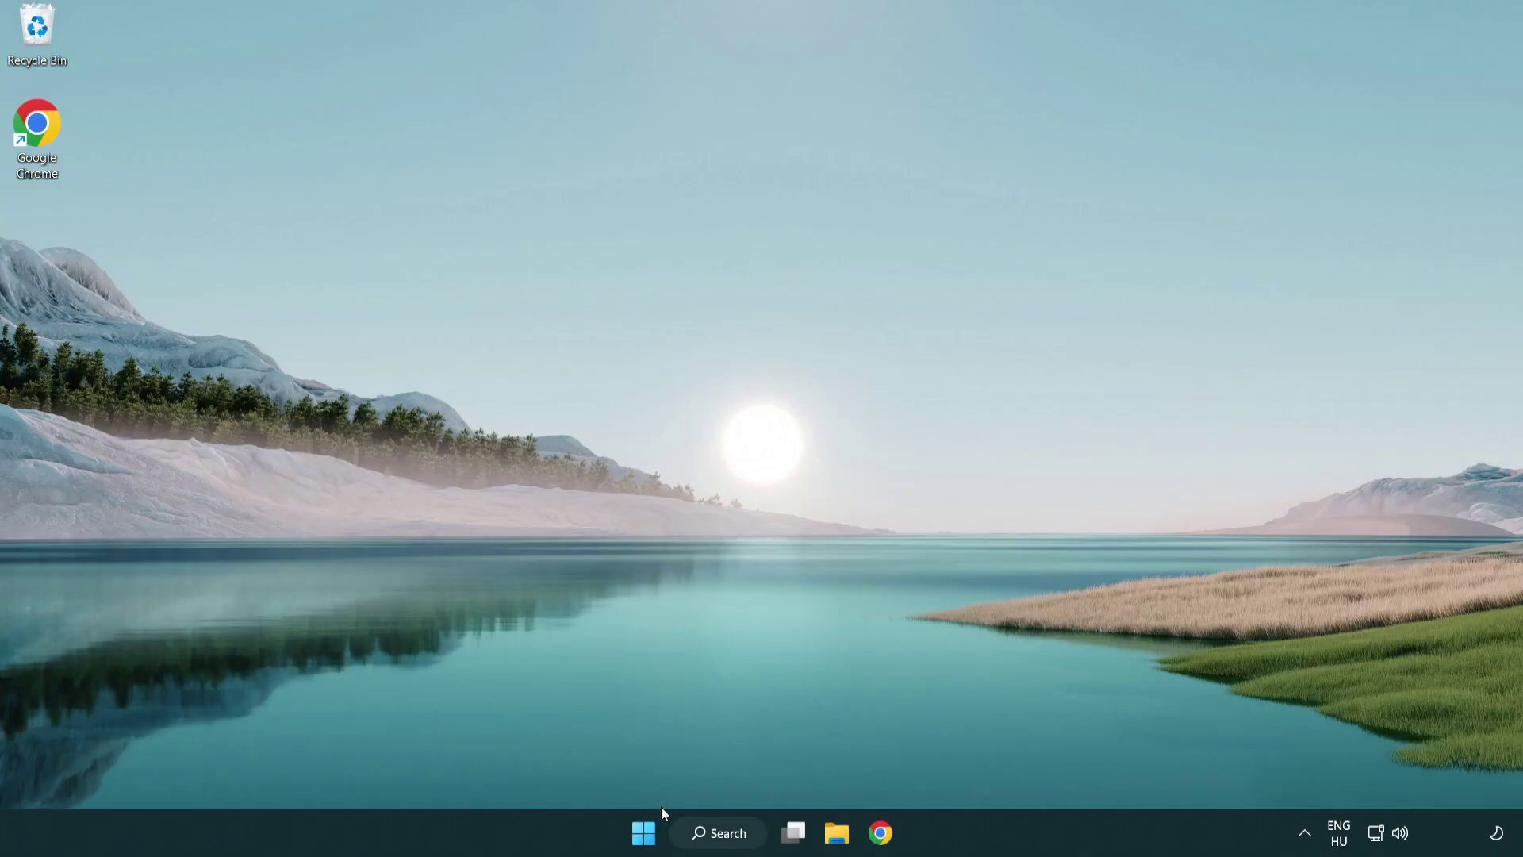
Open Task Manager from the Start button's quick links and show the Startup apps list.
{"action": "right_click", "coordinate": [645, 839]}
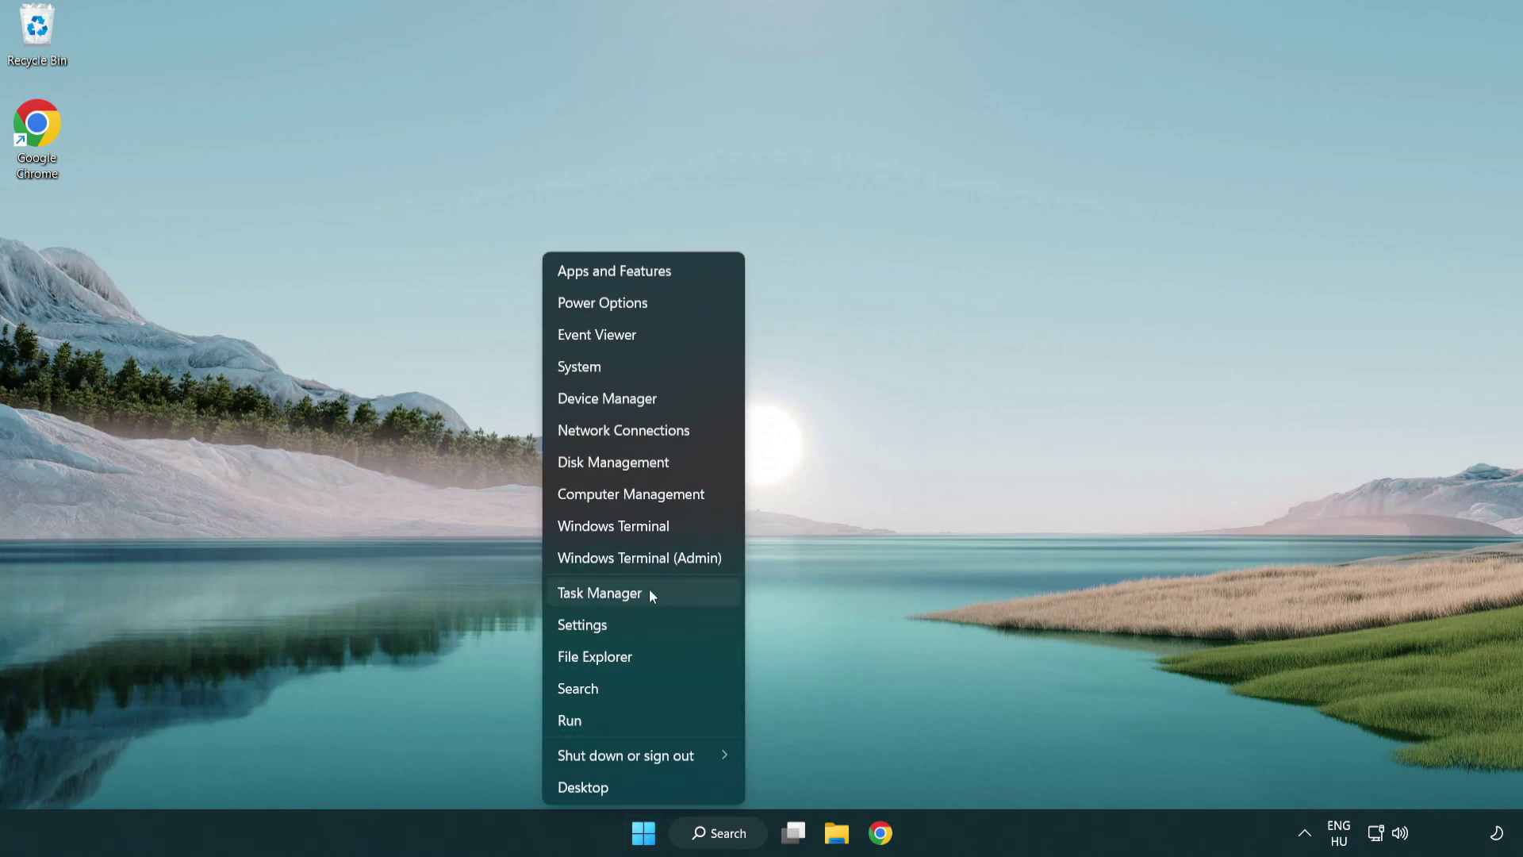
{"action": "left_click", "coordinate": [673, 599]}
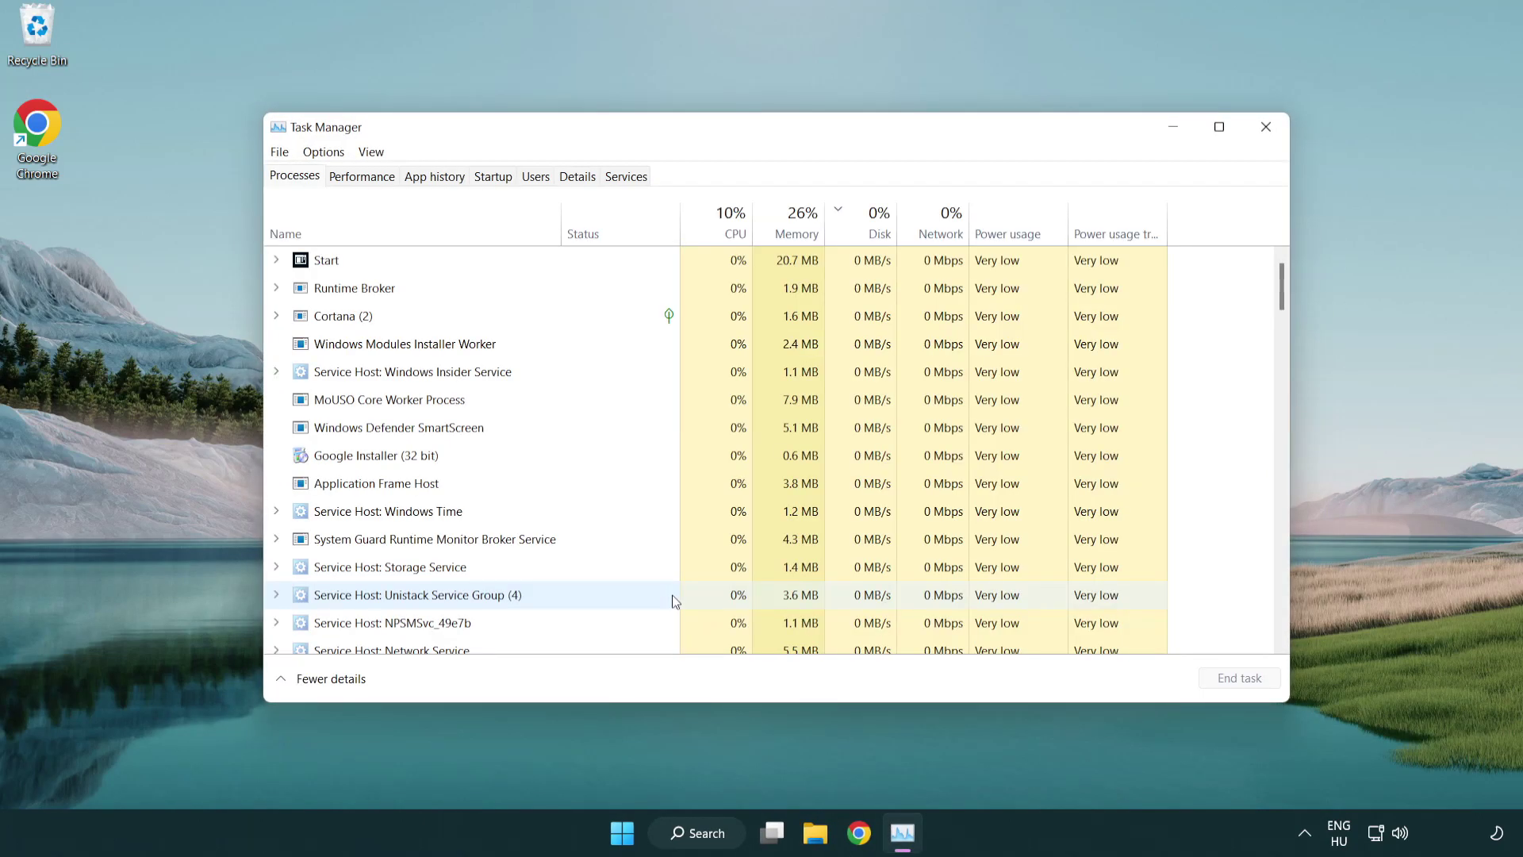
{"action": "left_click", "coordinate": [497, 179]}
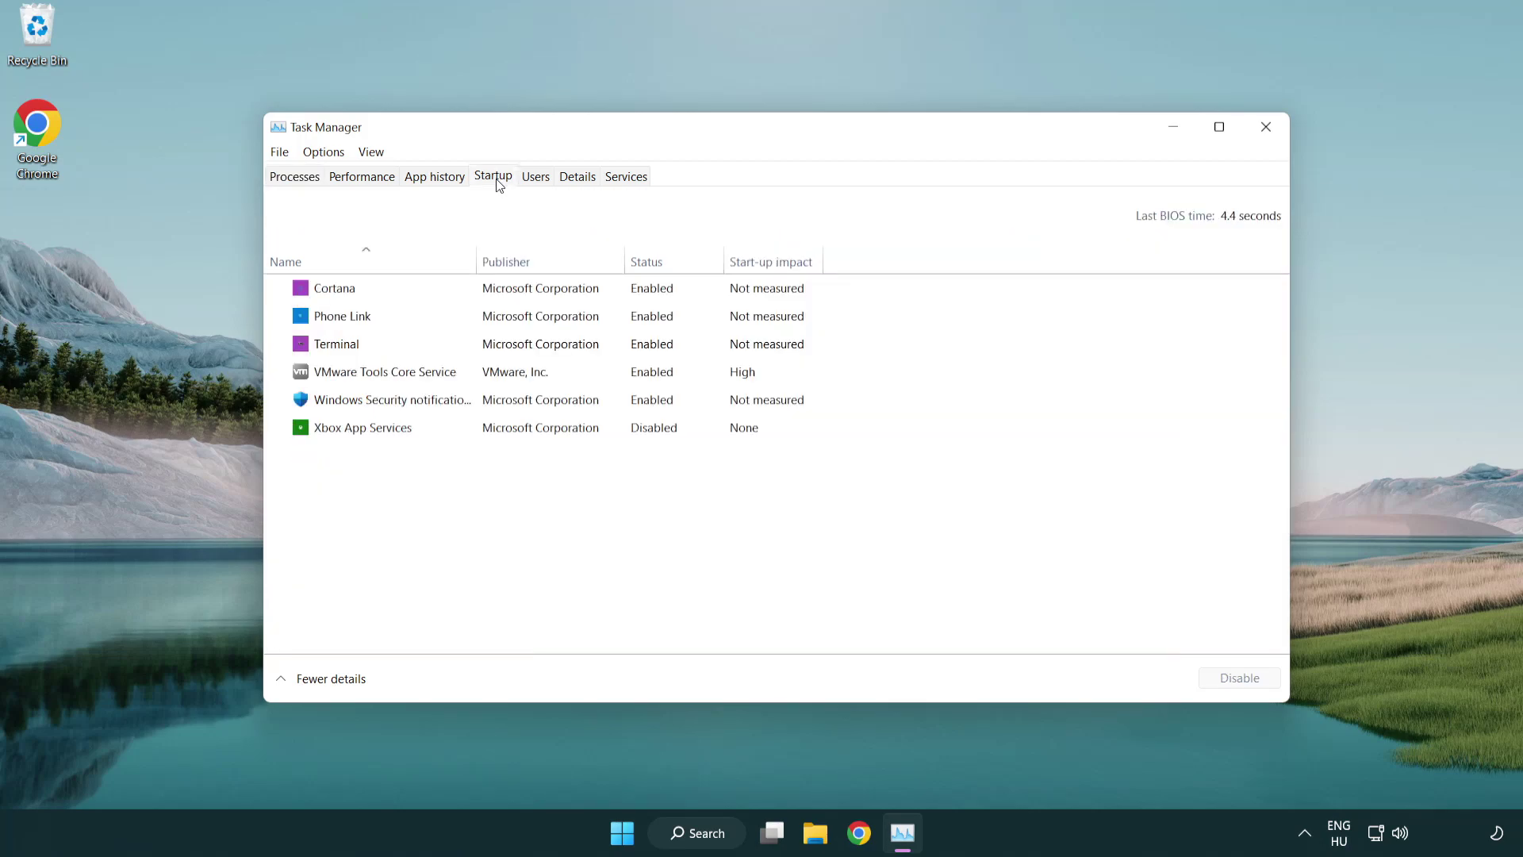
Disable Terminal, Phone Link, Cortana and Windows Security notification at startup.
{"action": "left_click", "coordinate": [498, 349]}
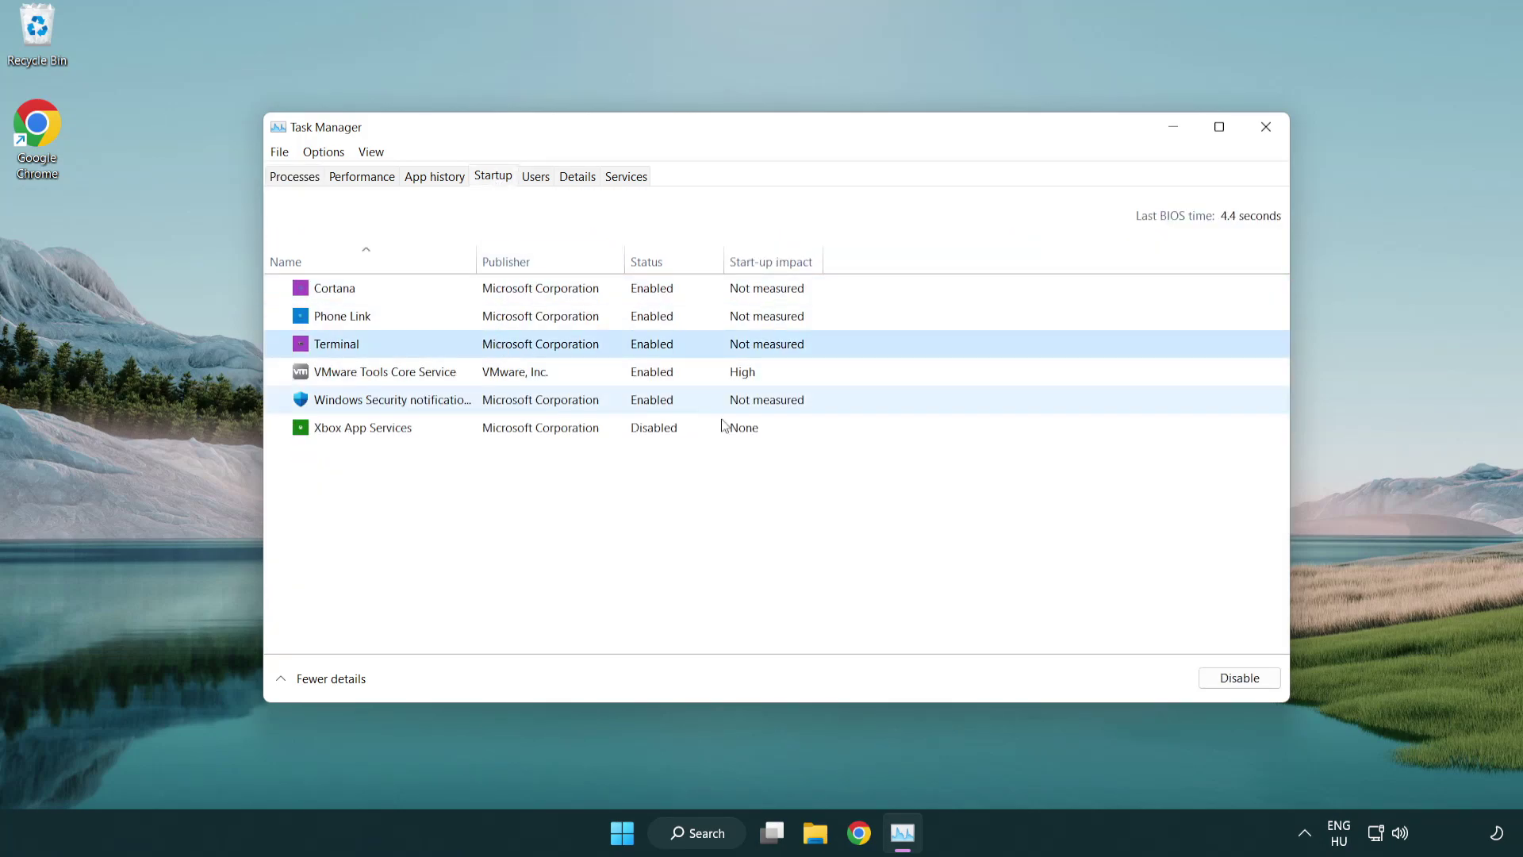
{"action": "left_click", "coordinate": [1213, 680]}
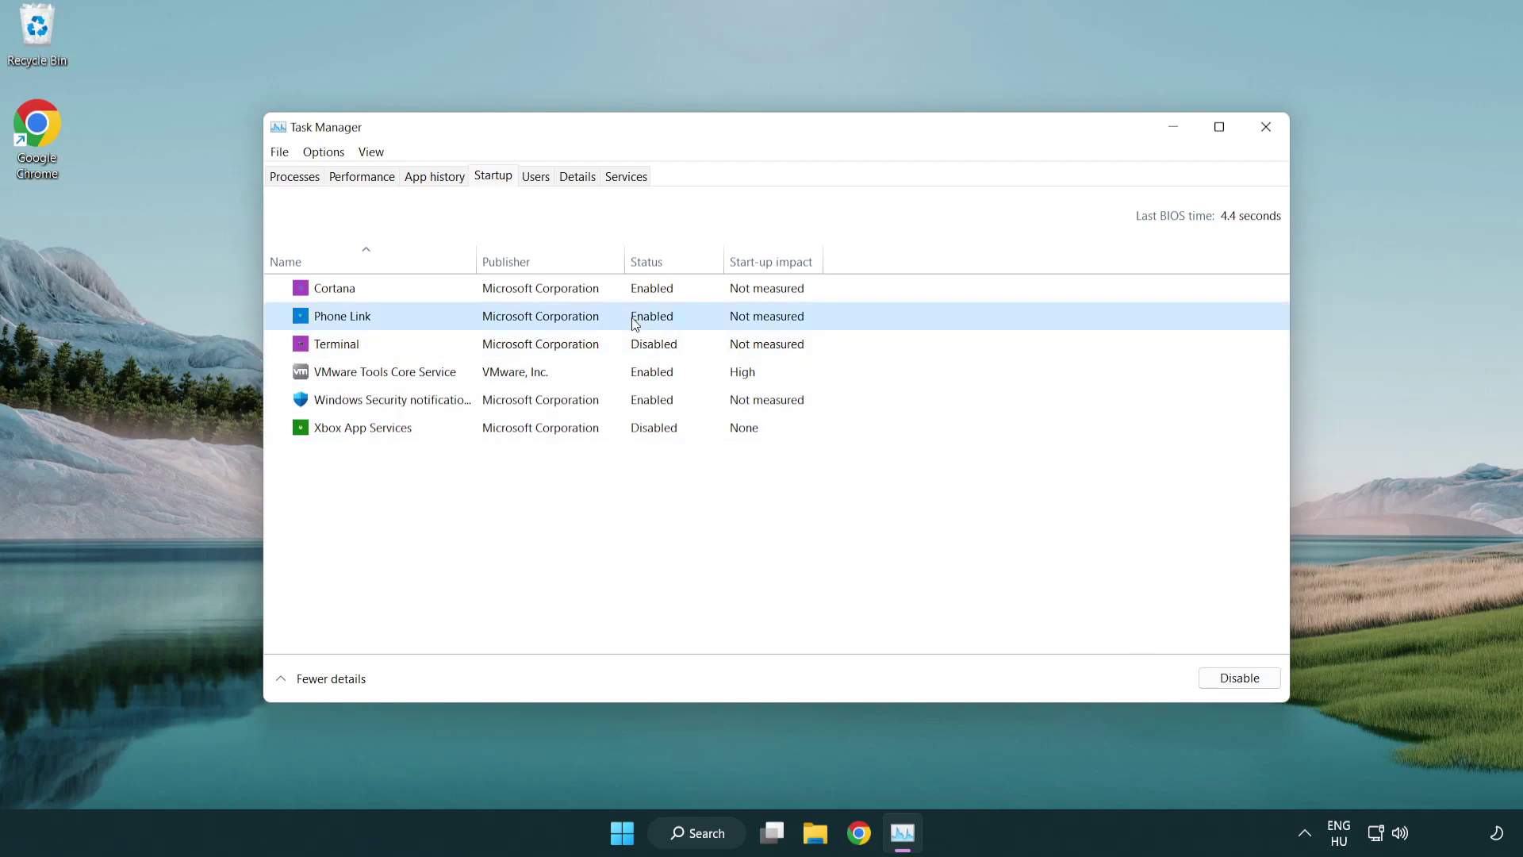
{"action": "left_click", "coordinate": [1236, 678]}
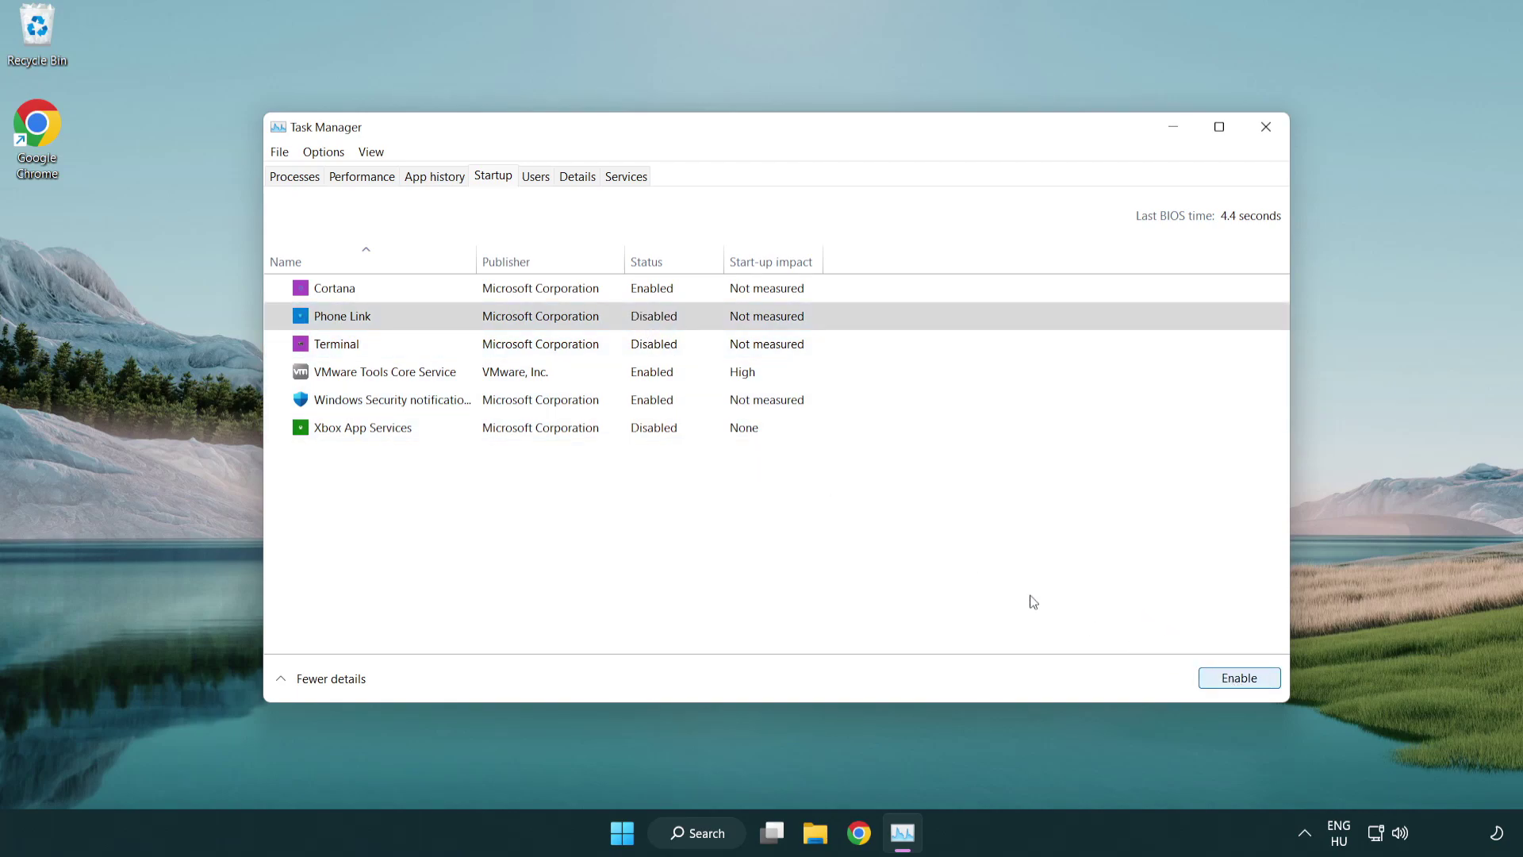
{"action": "left_click", "coordinate": [544, 295]}
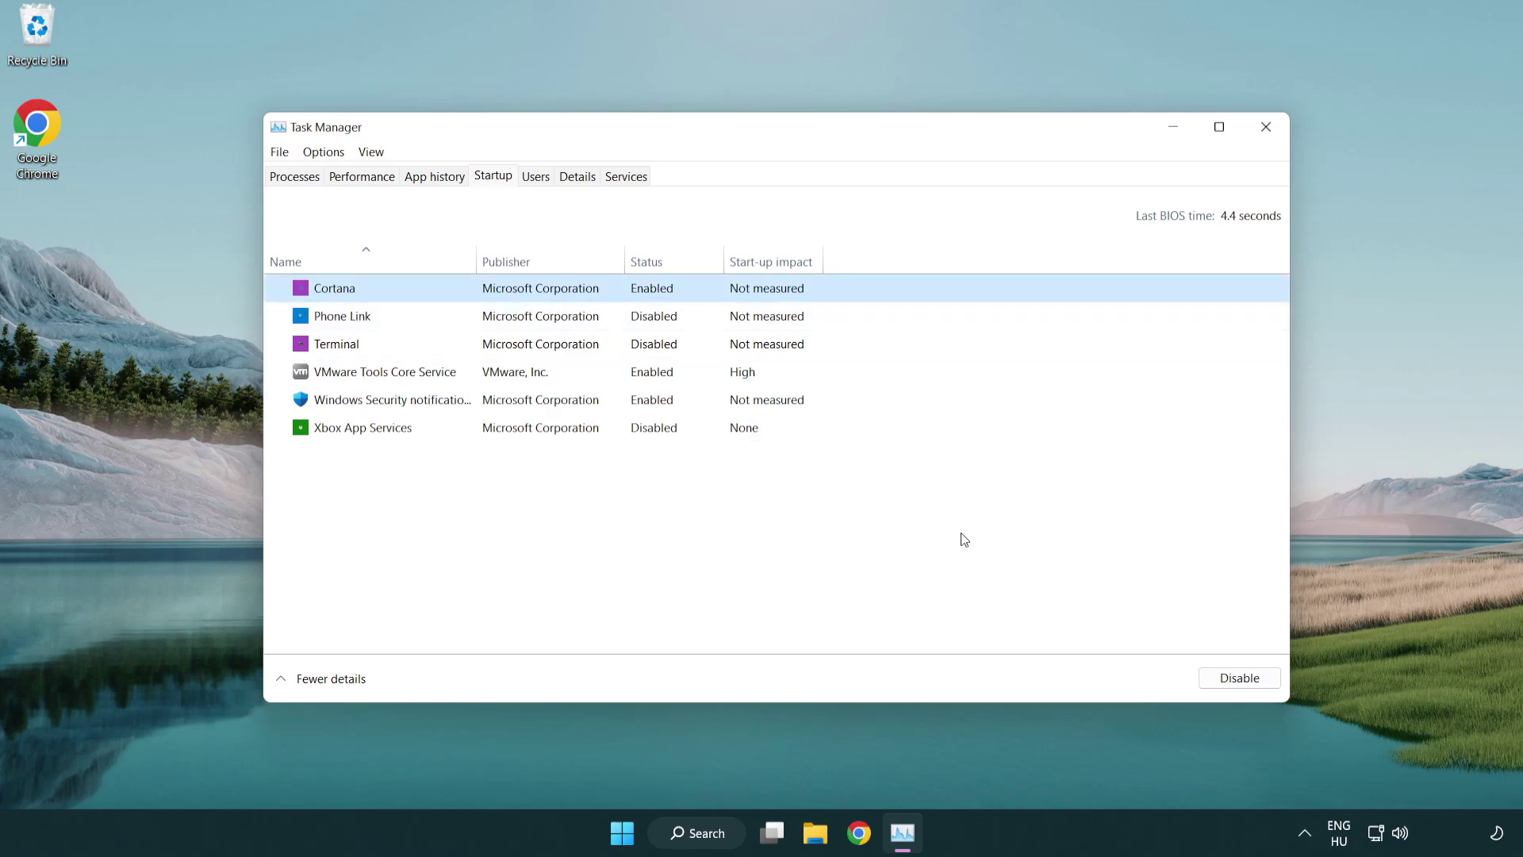
{"action": "left_click", "coordinate": [1236, 678]}
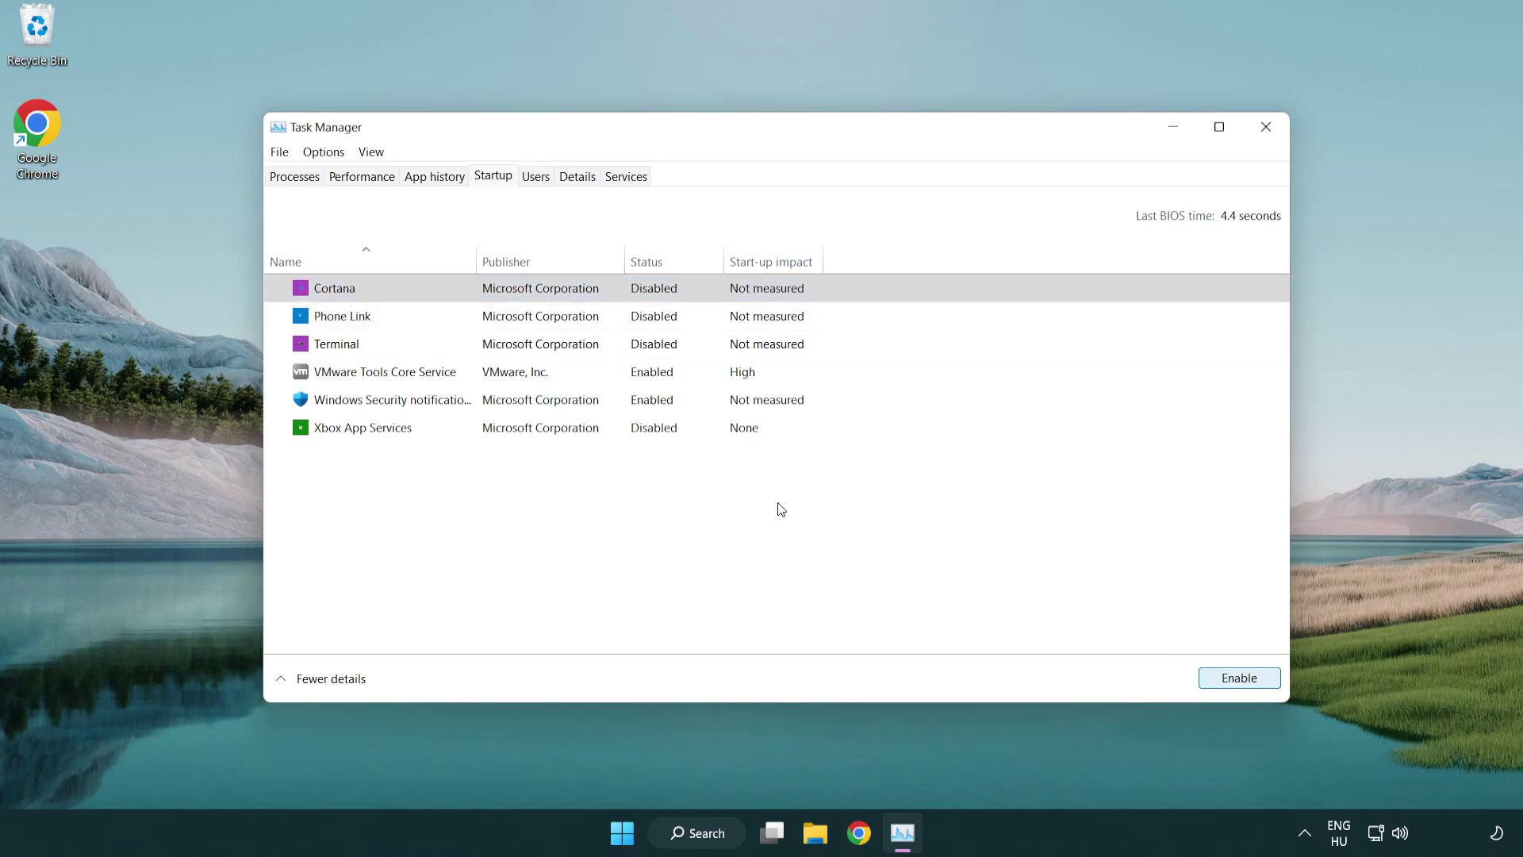
{"action": "left_click", "coordinate": [724, 406]}
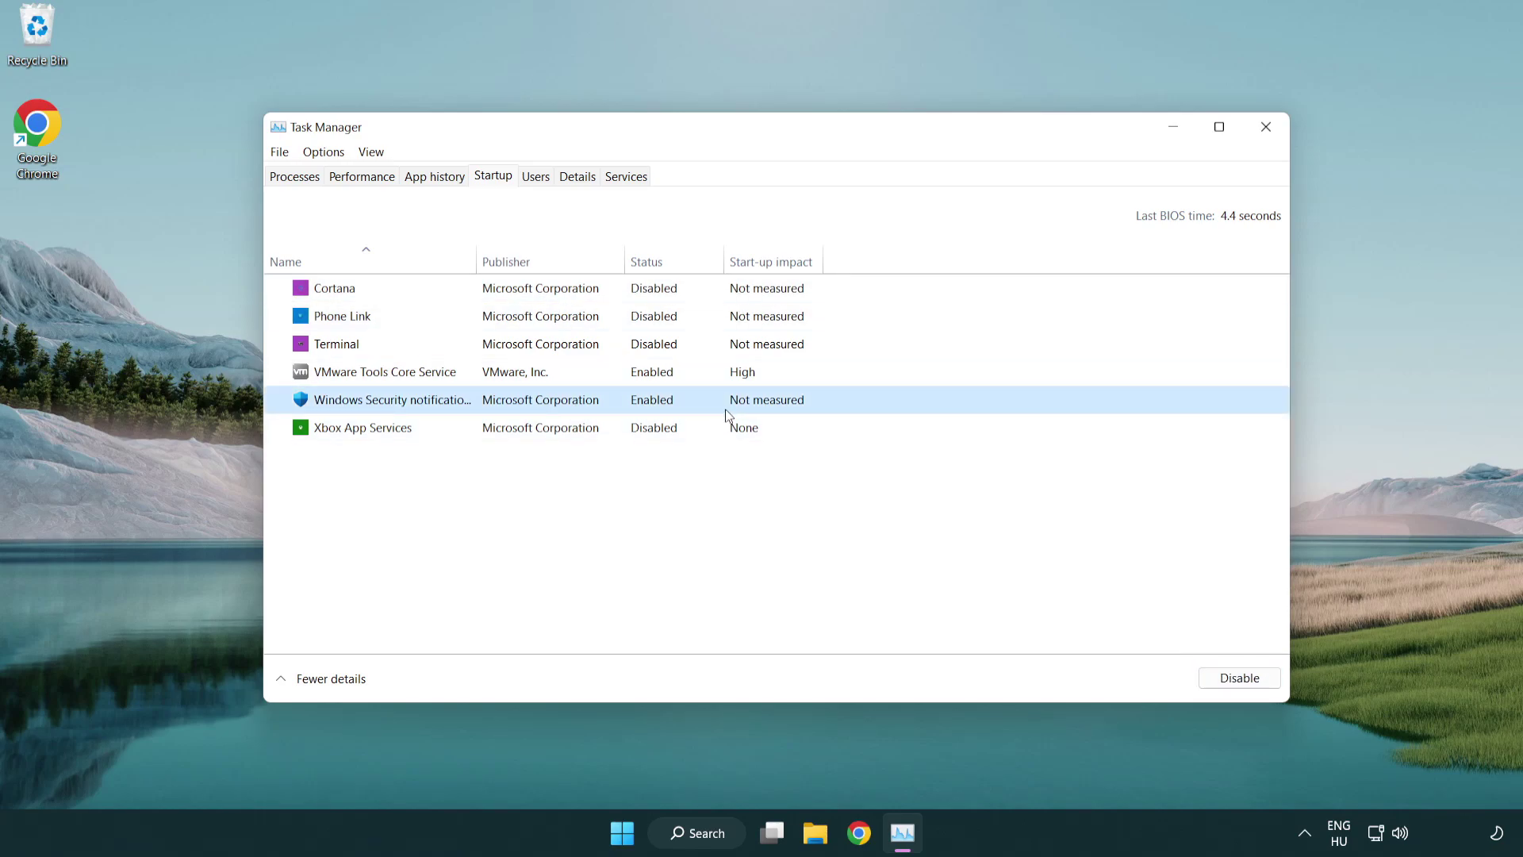
{"action": "left_click", "coordinate": [1230, 679]}
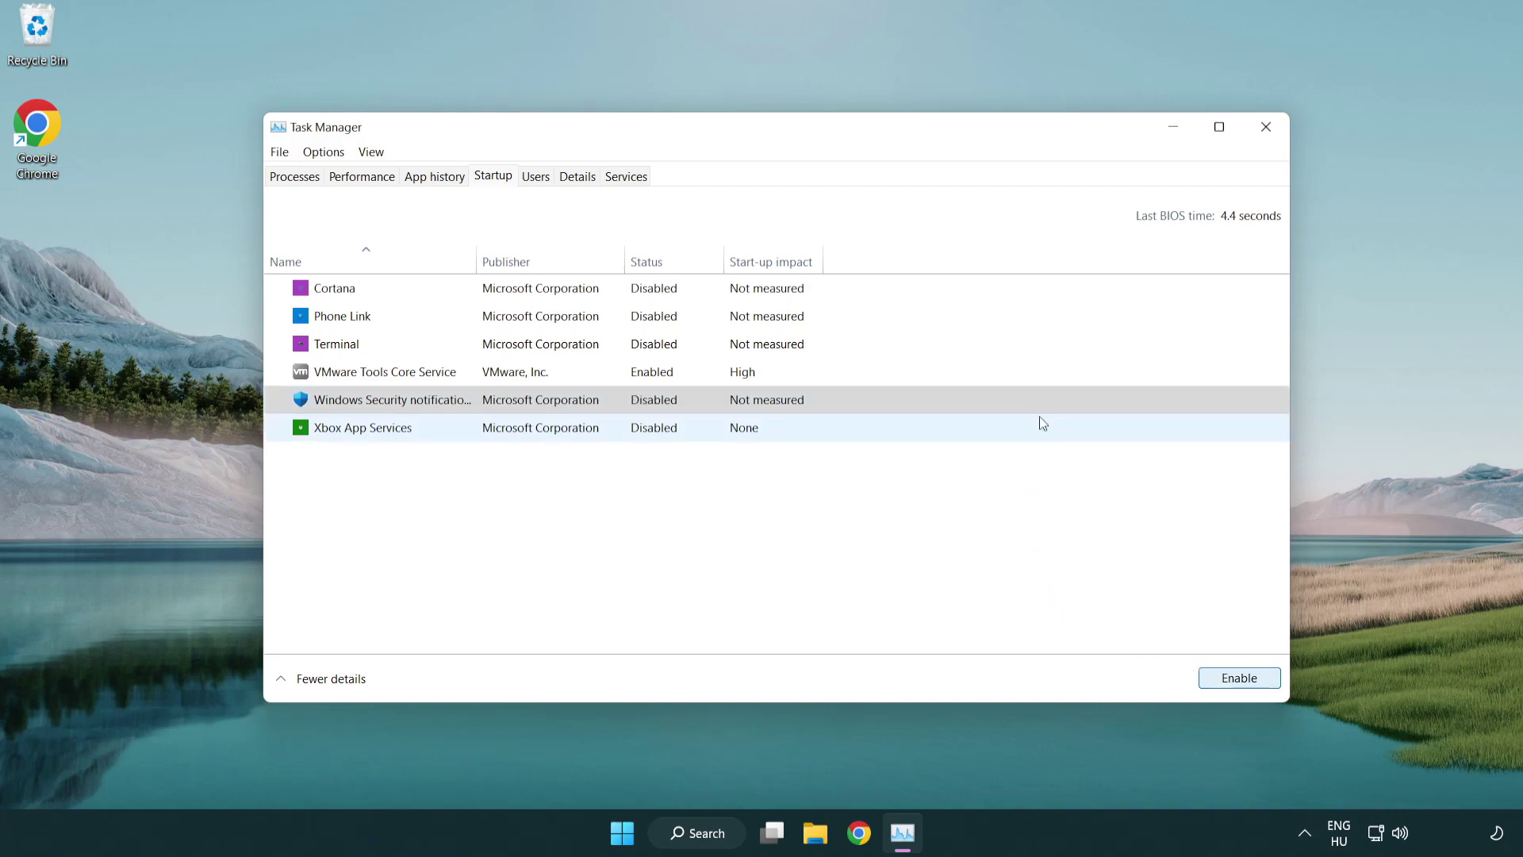
Close Task Manager and download dxwebsetup.exe from Chrome's DirectX End-User Runtime Web Installer page.
{"action": "left_click", "coordinate": [1269, 137]}
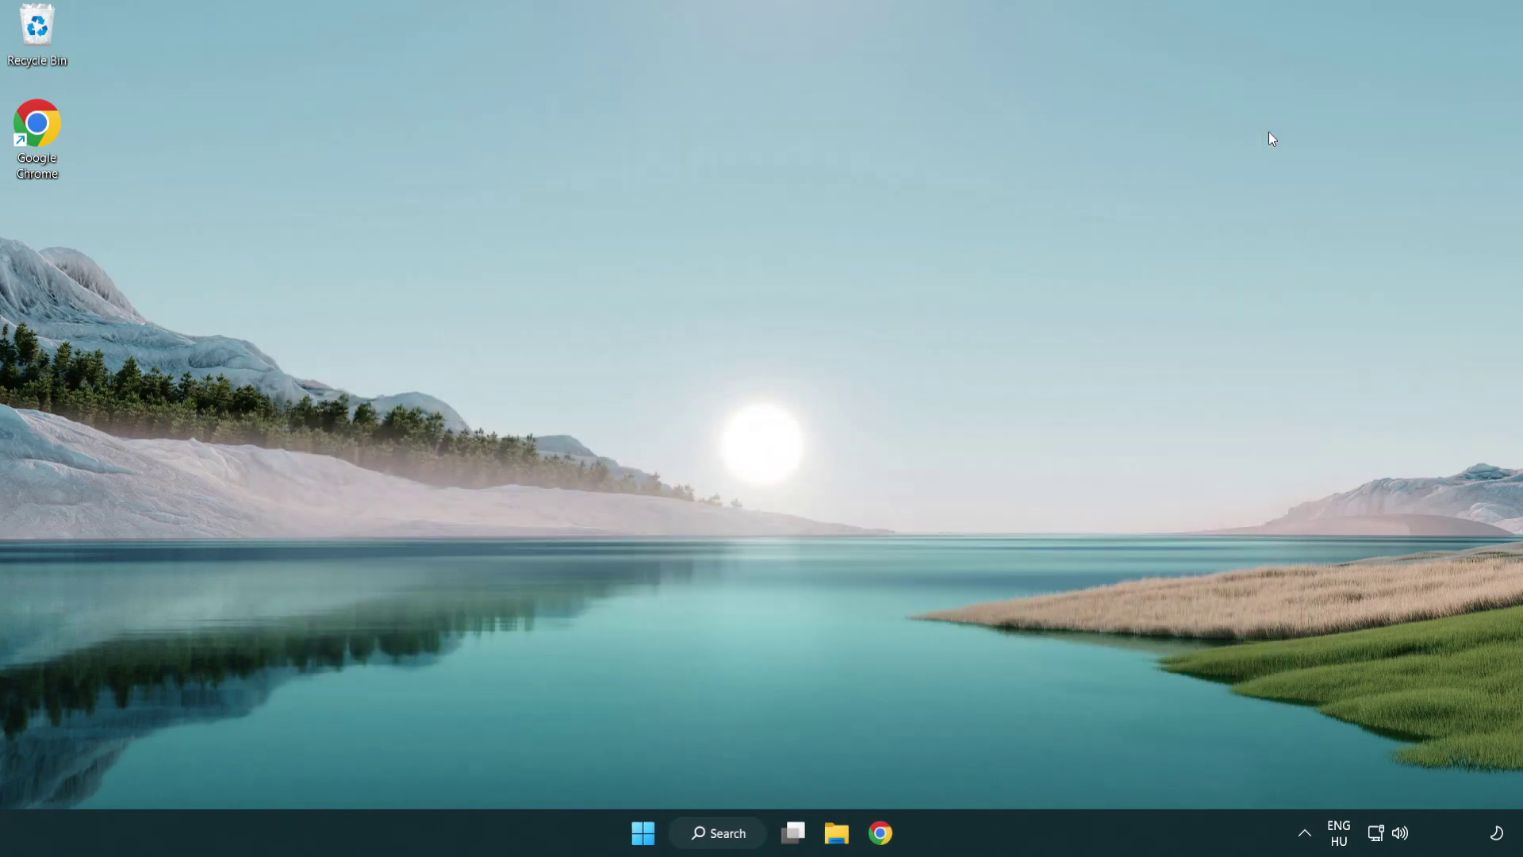
{"action": "left_click", "coordinate": [887, 849]}
{"action": "scroll", "coordinate": [631, 669], "scroll_direction": "up", "scroll_amount": 2}
{"action": "scroll", "coordinate": [630, 669], "scroll_direction": "up", "scroll_amount": 1}
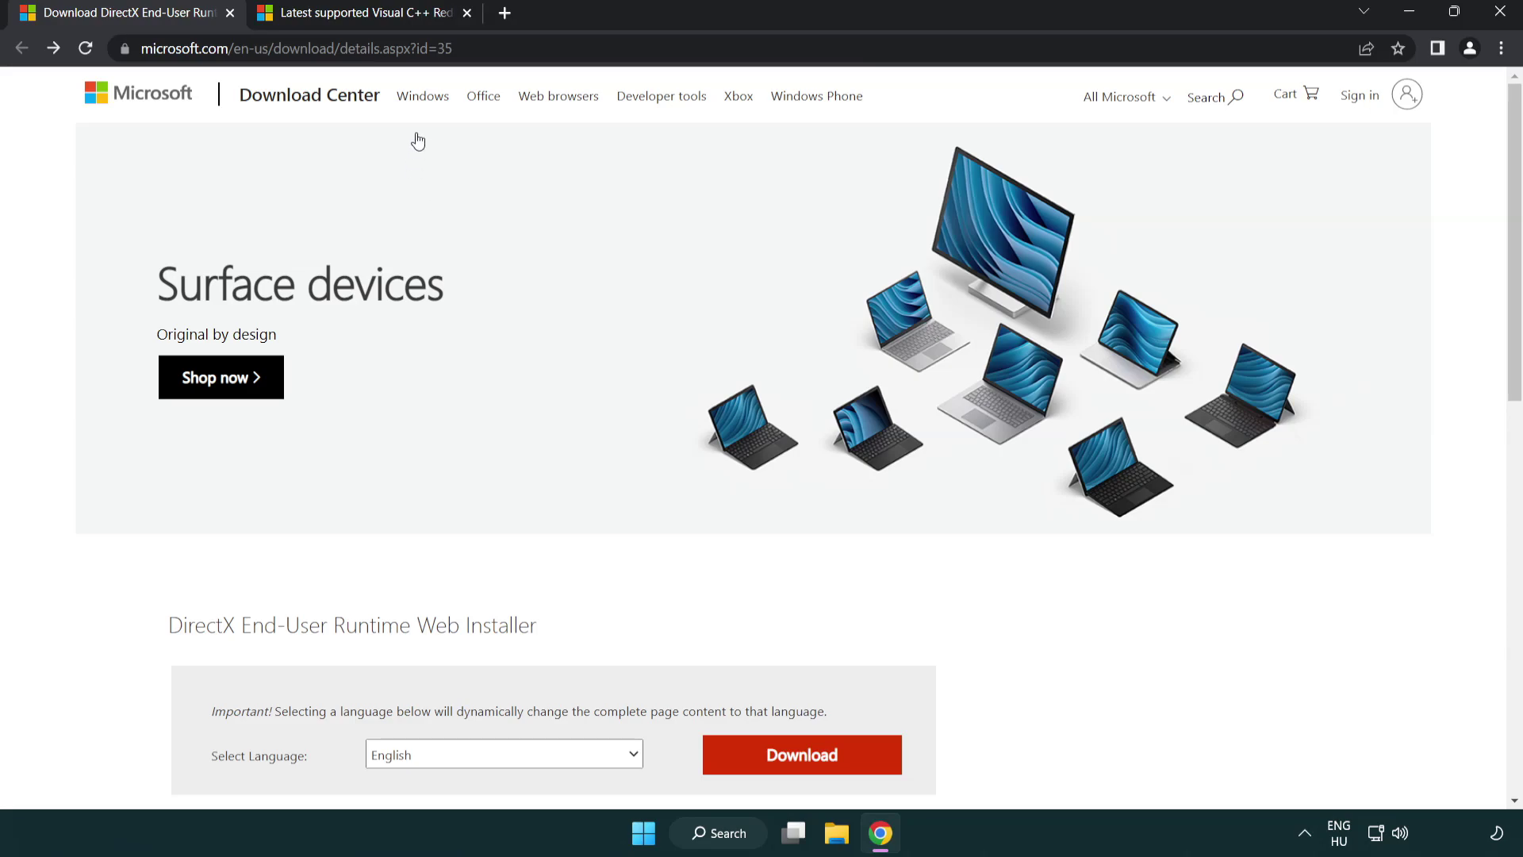
{"action": "left_click", "coordinate": [658, 55]}
{"action": "left_click", "coordinate": [657, 55]}
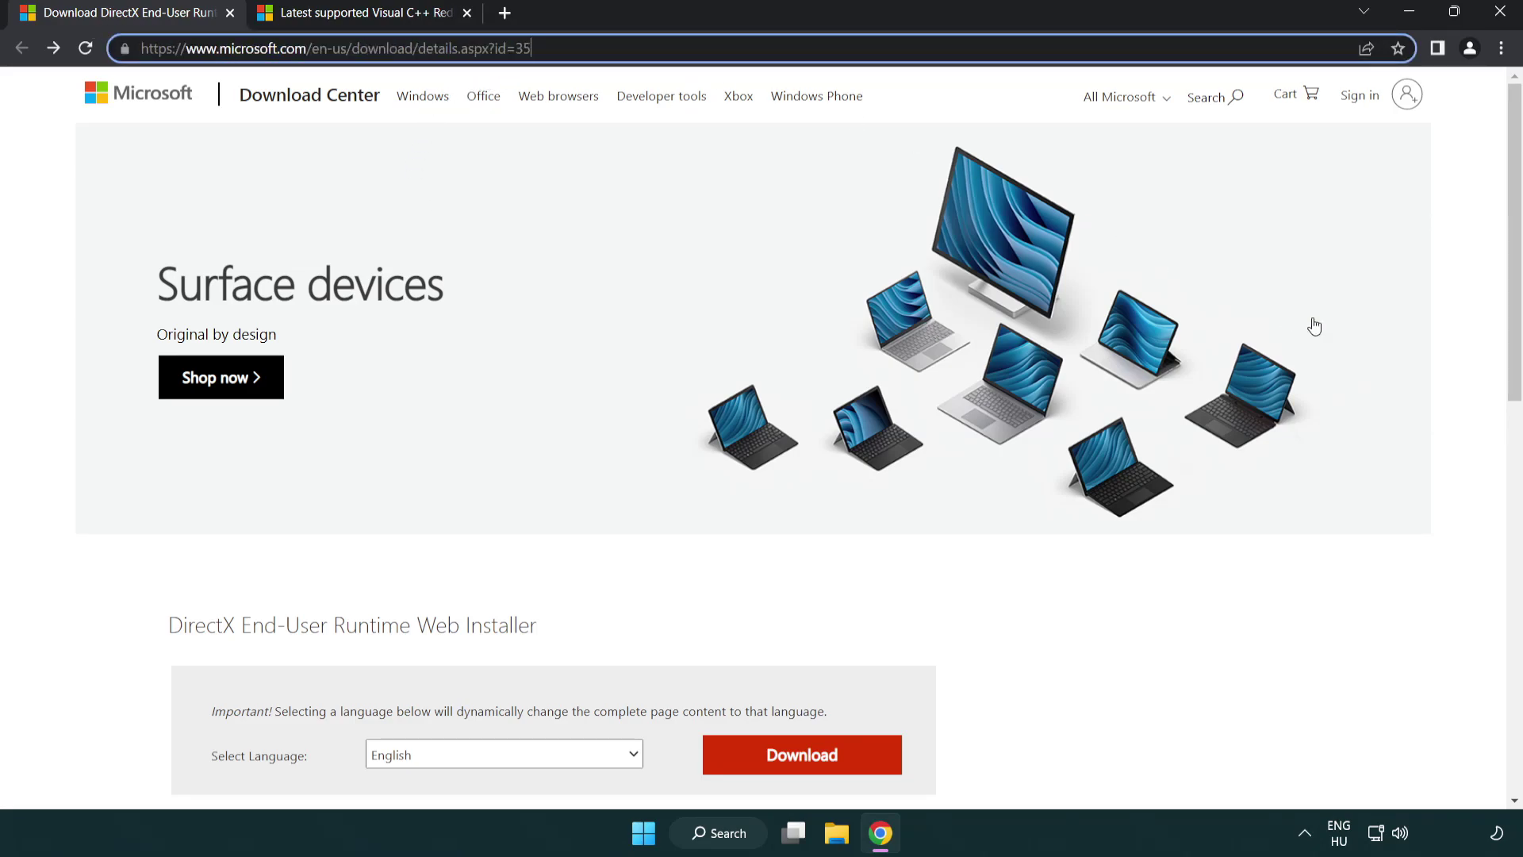
{"action": "left_click", "coordinate": [1459, 346]}
{"action": "scroll", "coordinate": [1513, 346], "scroll_direction": "down", "scroll_amount": 3}
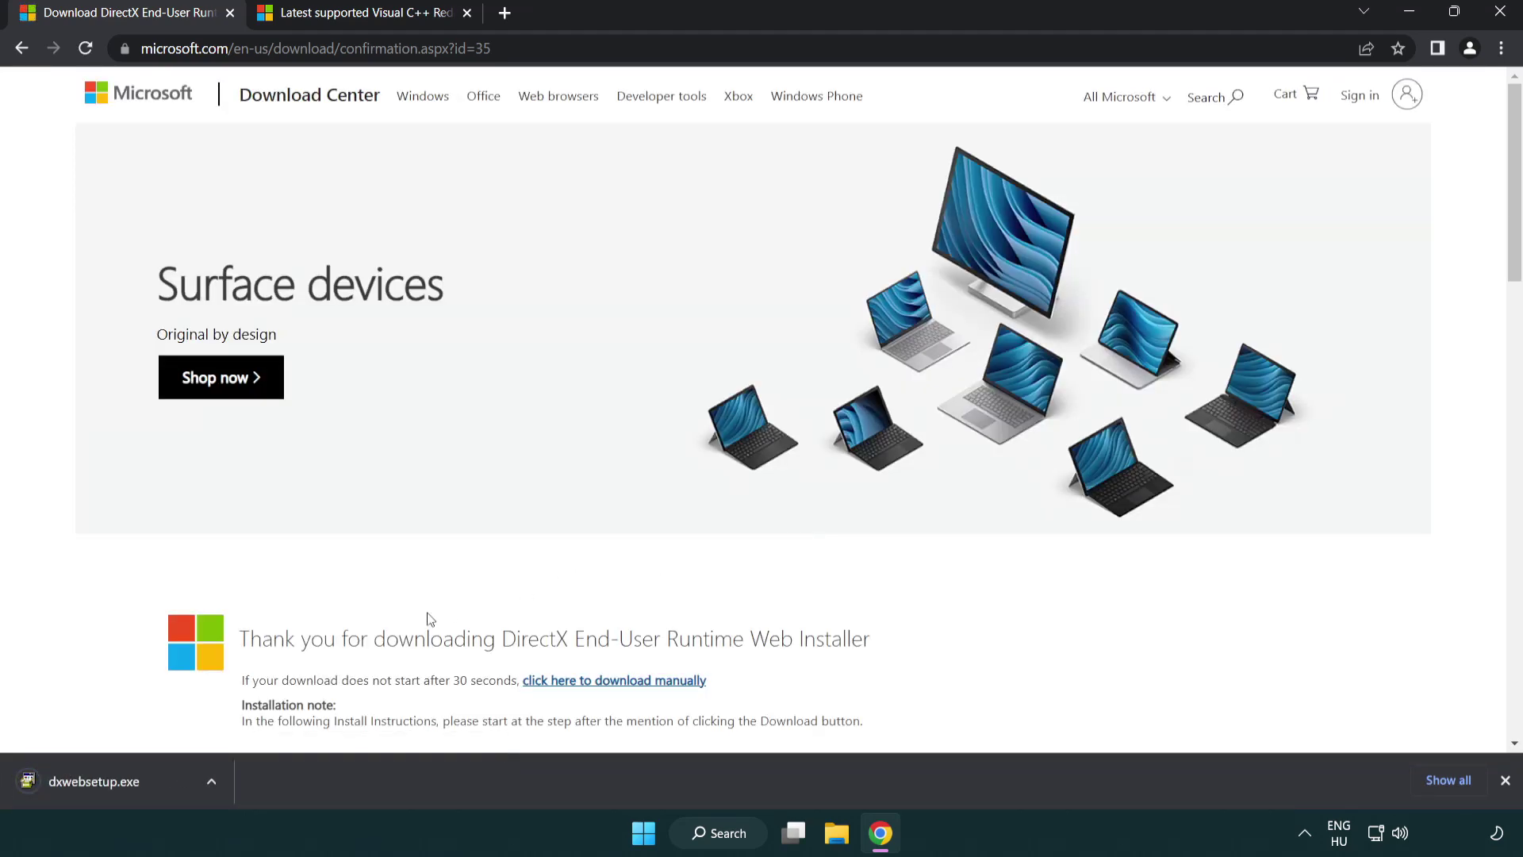
Run the downloaded dxwebsetup.exe and move the DirectX Setup window to screen centre.
{"action": "left_click", "coordinate": [99, 784]}
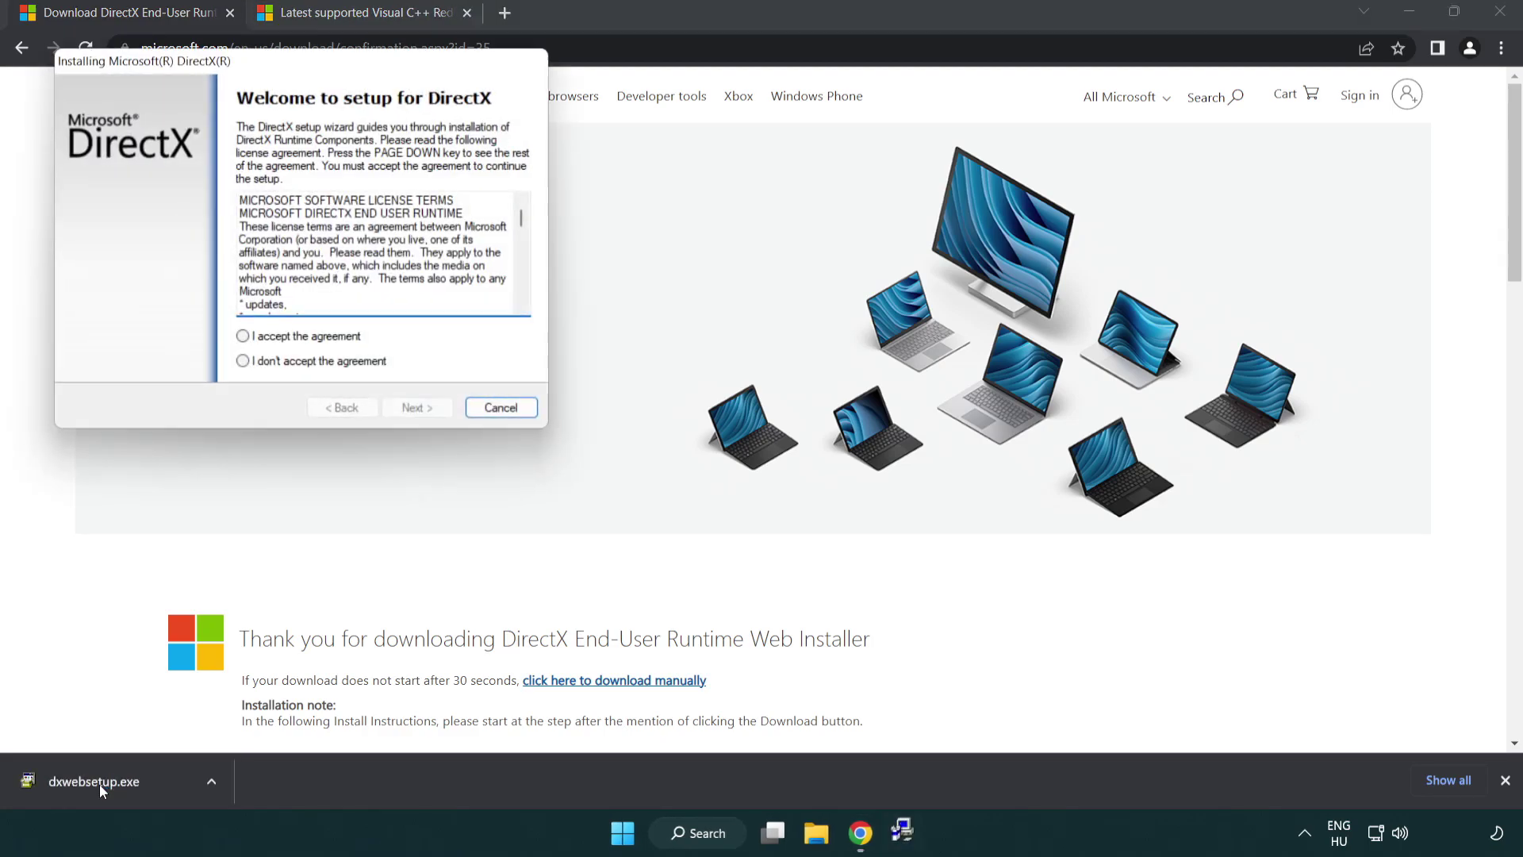
{"action": "left_click_drag", "start_coordinate": [232, 72], "coordinate": [669, 235]}
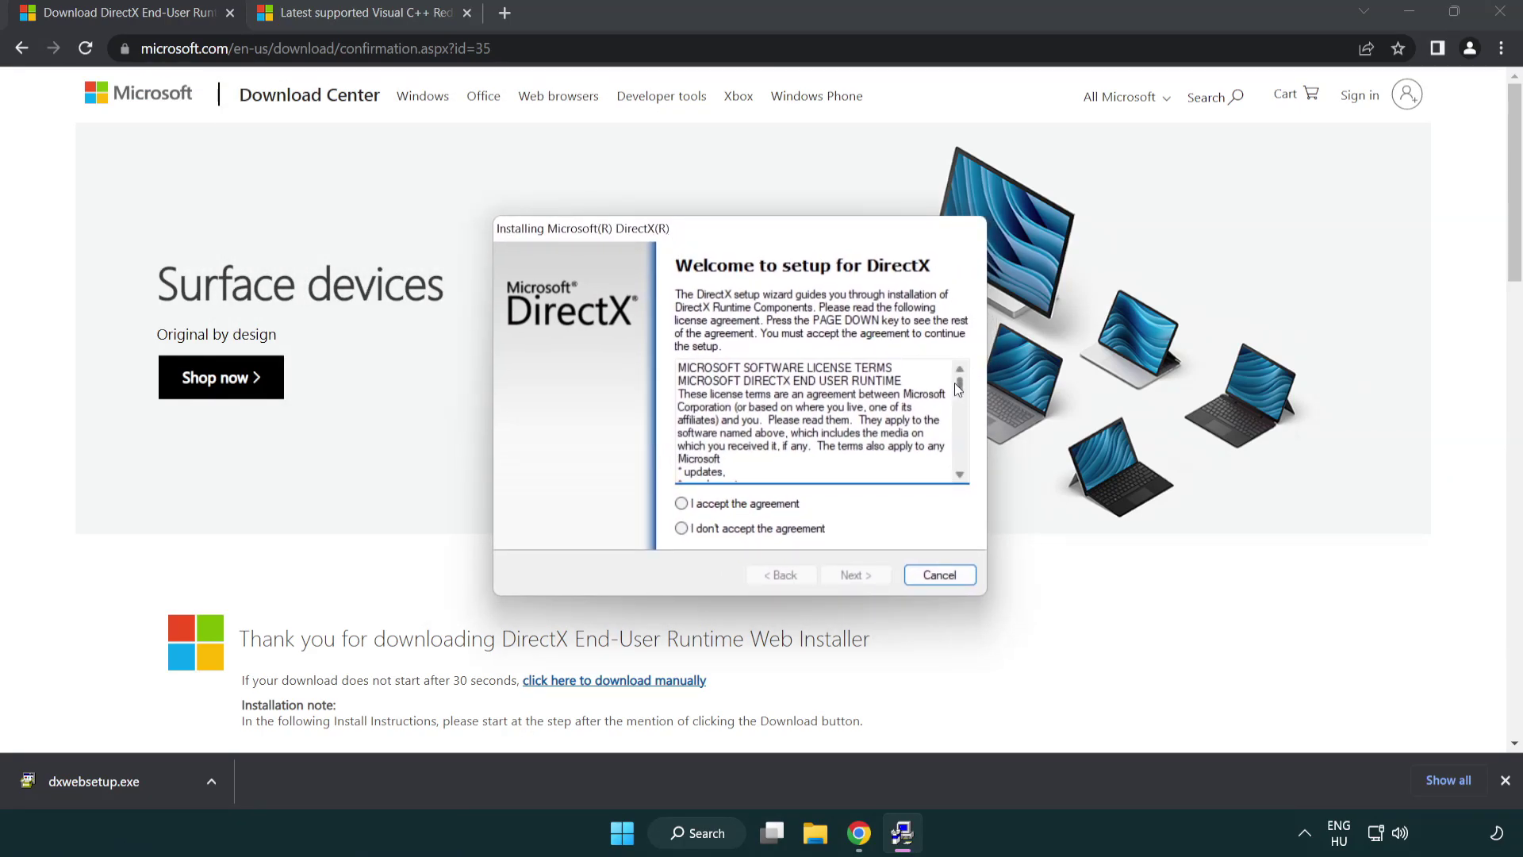
{"action": "left_click_drag", "start_coordinate": [961, 395], "coordinate": [960, 460]}
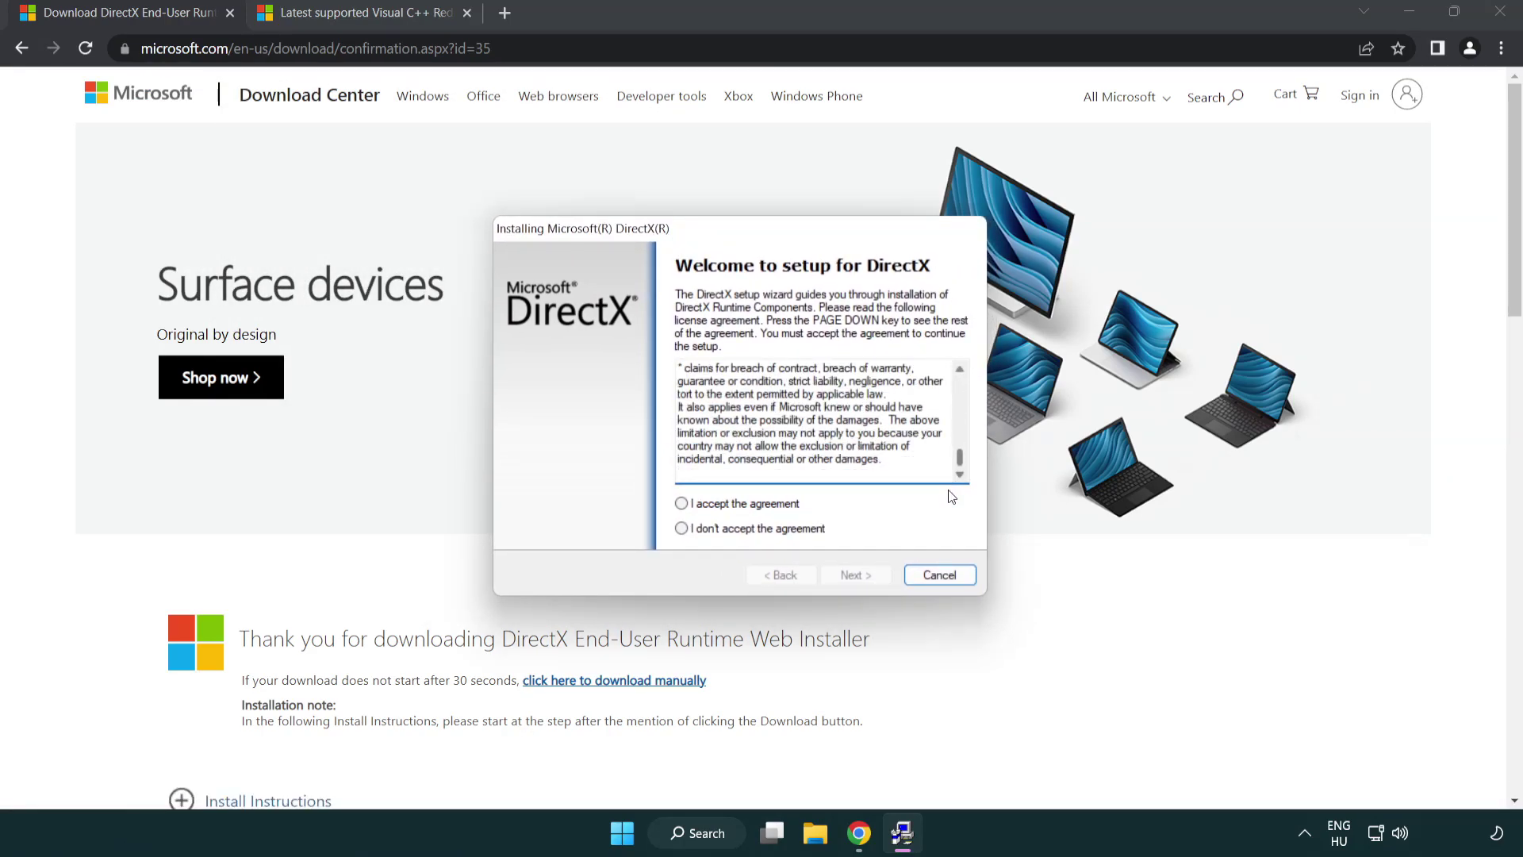
Accept the licence, decline the Bing Bar and finish setup, which finds DirectX already current.
{"action": "left_click", "coordinate": [708, 509]}
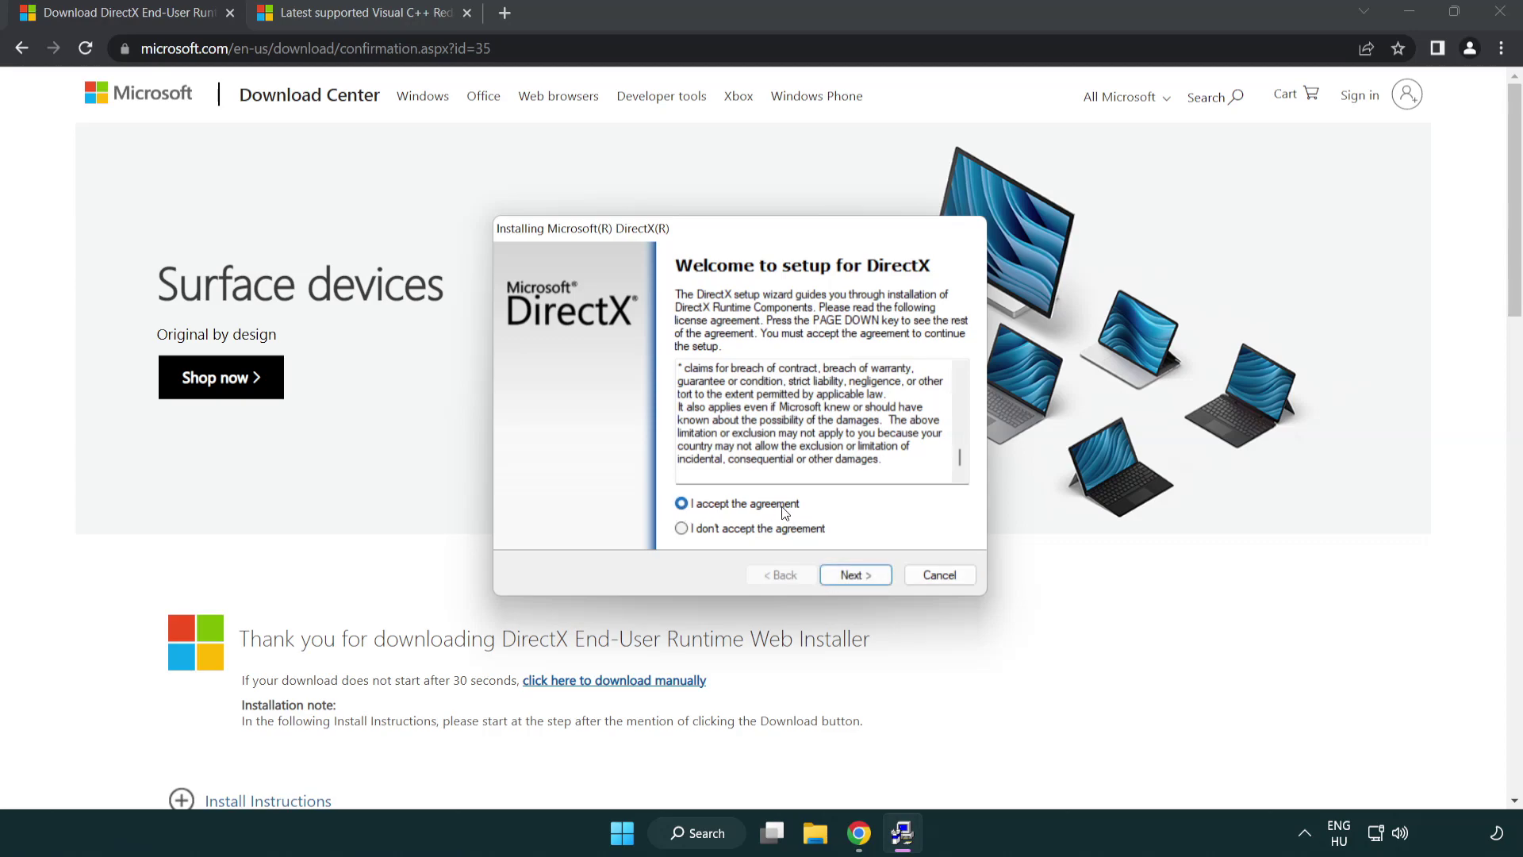
{"action": "left_click", "coordinate": [857, 575]}
{"action": "left_click", "coordinate": [674, 441]}
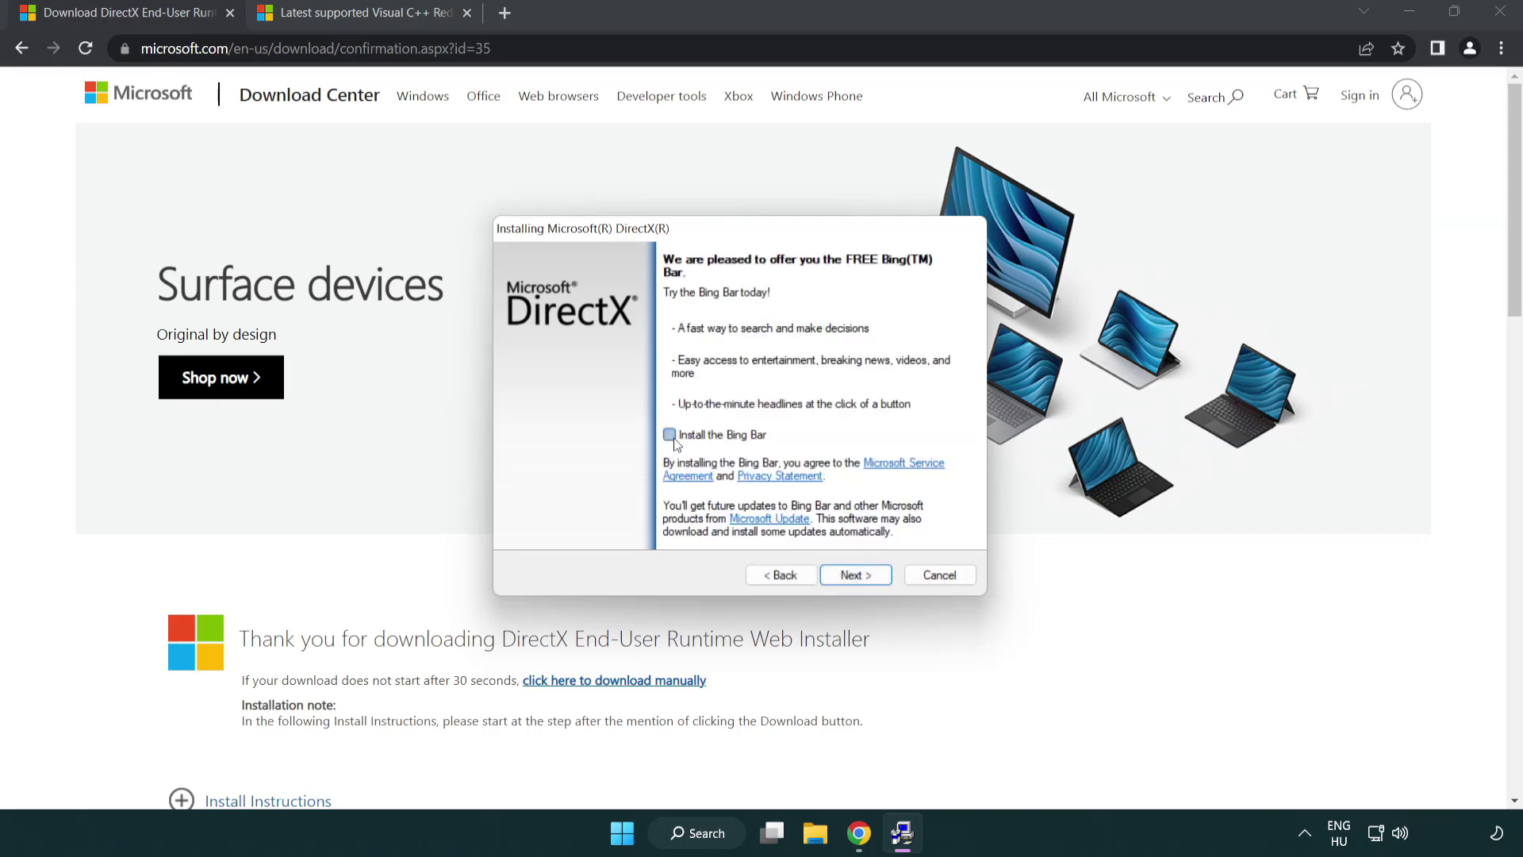
{"action": "left_click", "coordinate": [864, 578]}
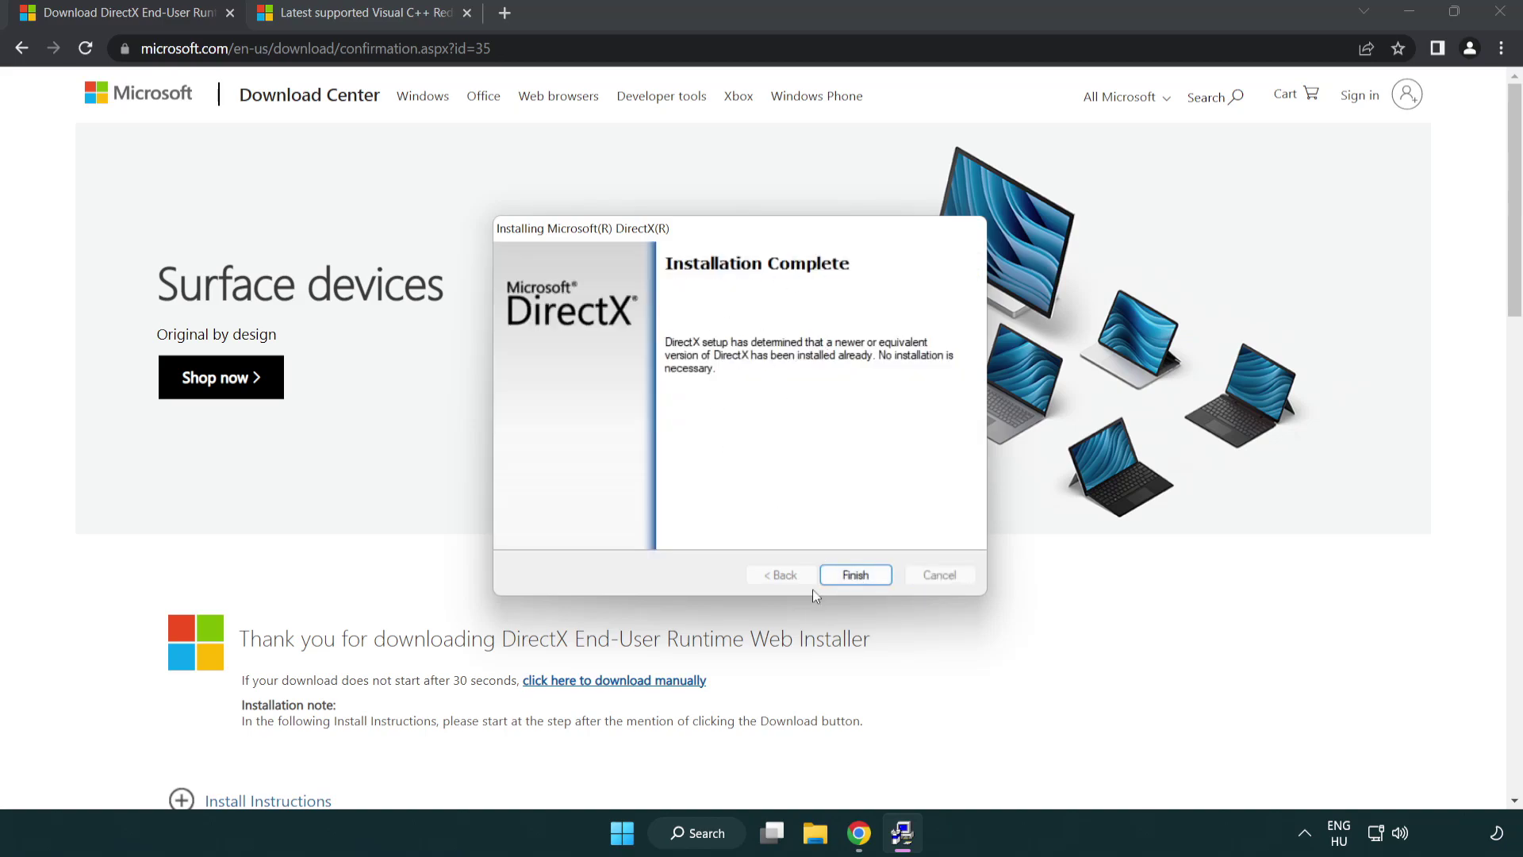
{"action": "left_click", "coordinate": [863, 582]}
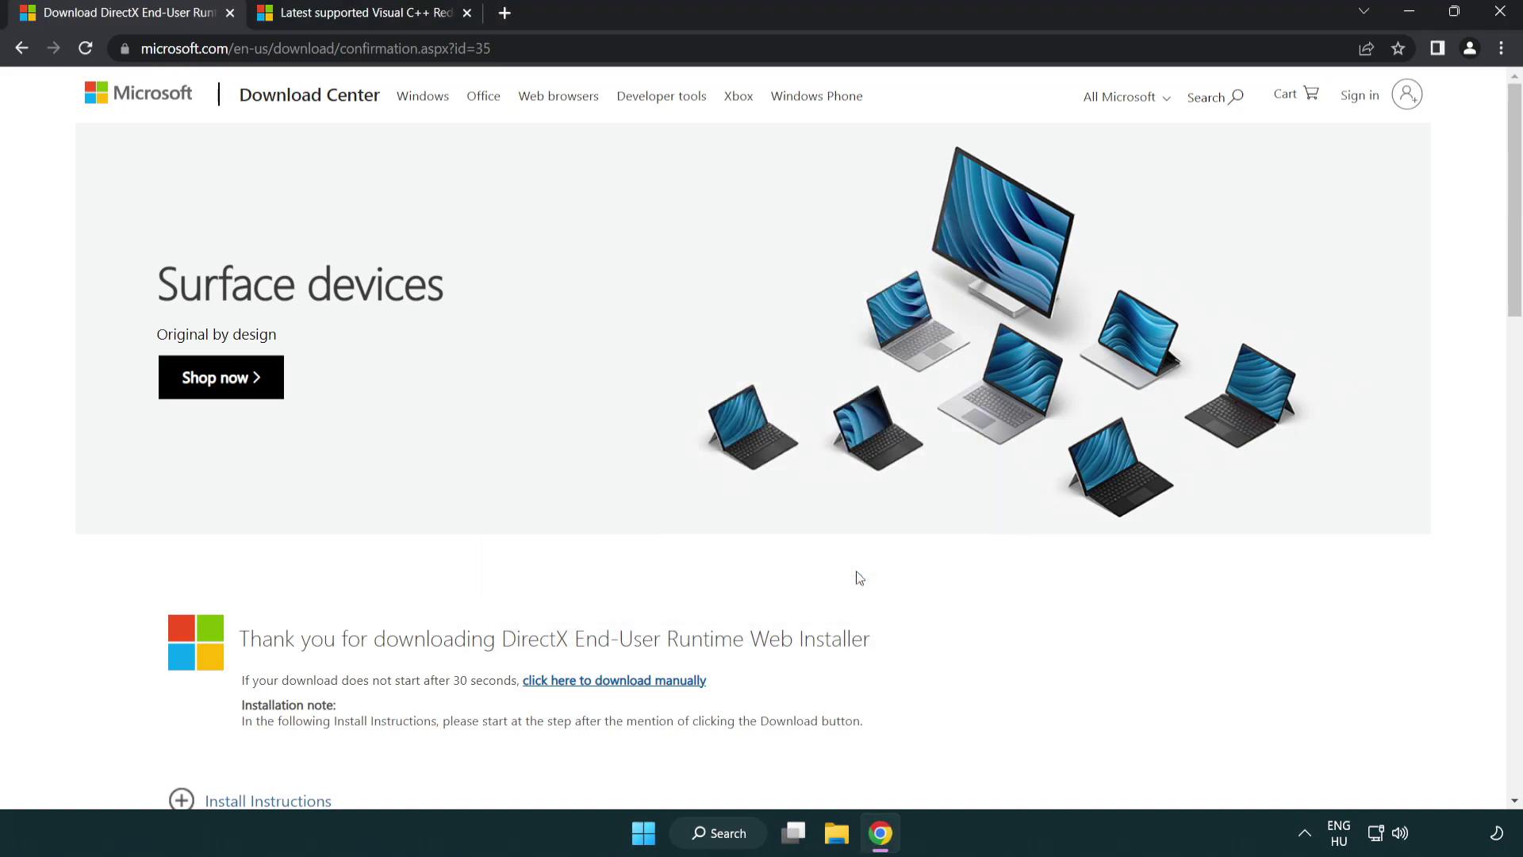
Close the DirectX tab and scroll to the Visual C++ Redistributable download table.
{"action": "left_click", "coordinate": [230, 13]}
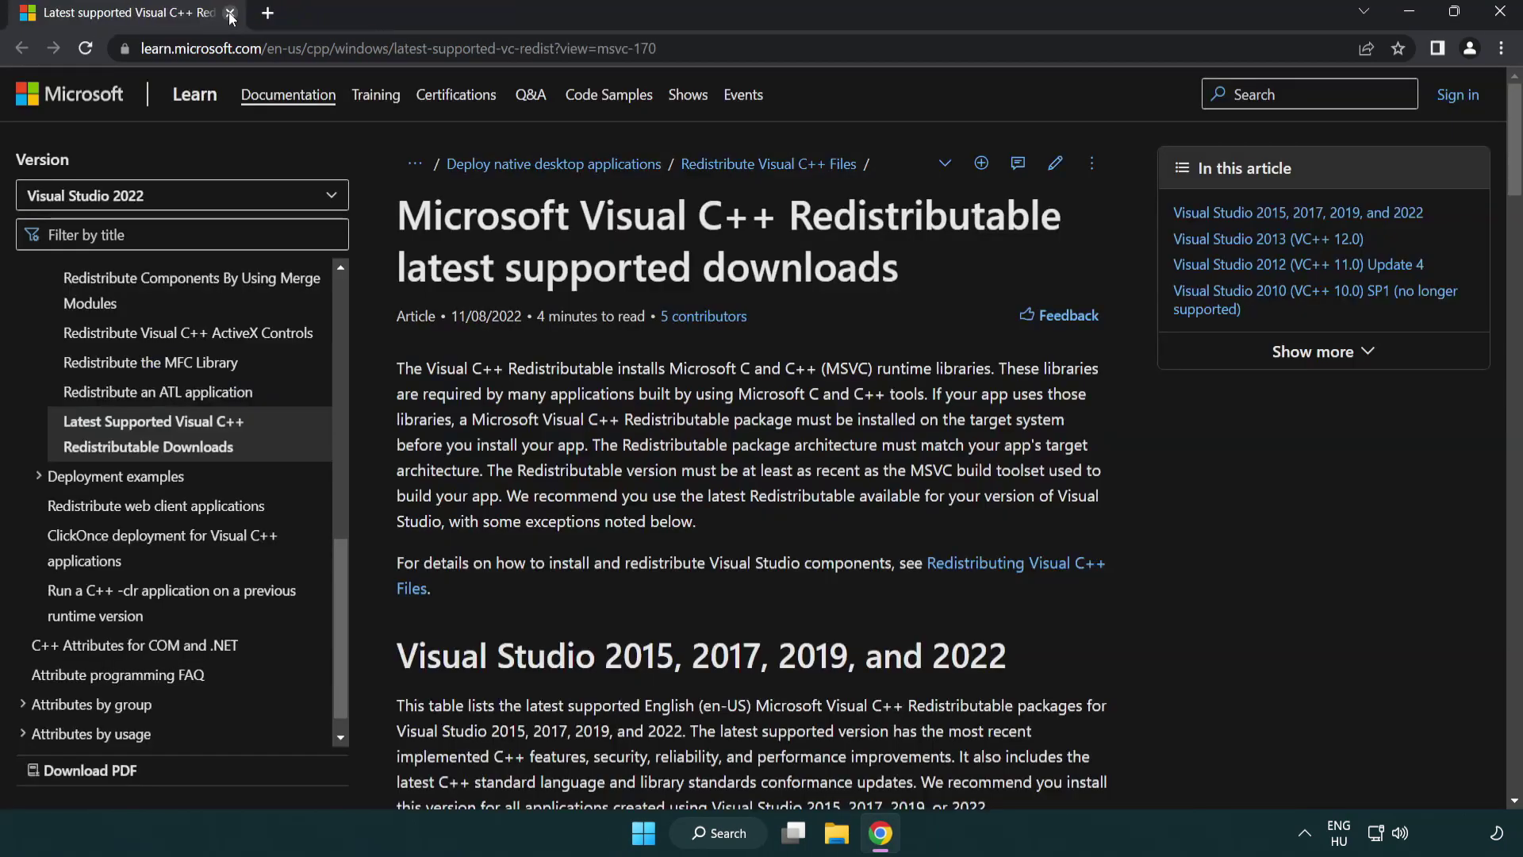
{"action": "left_click", "coordinate": [669, 54]}
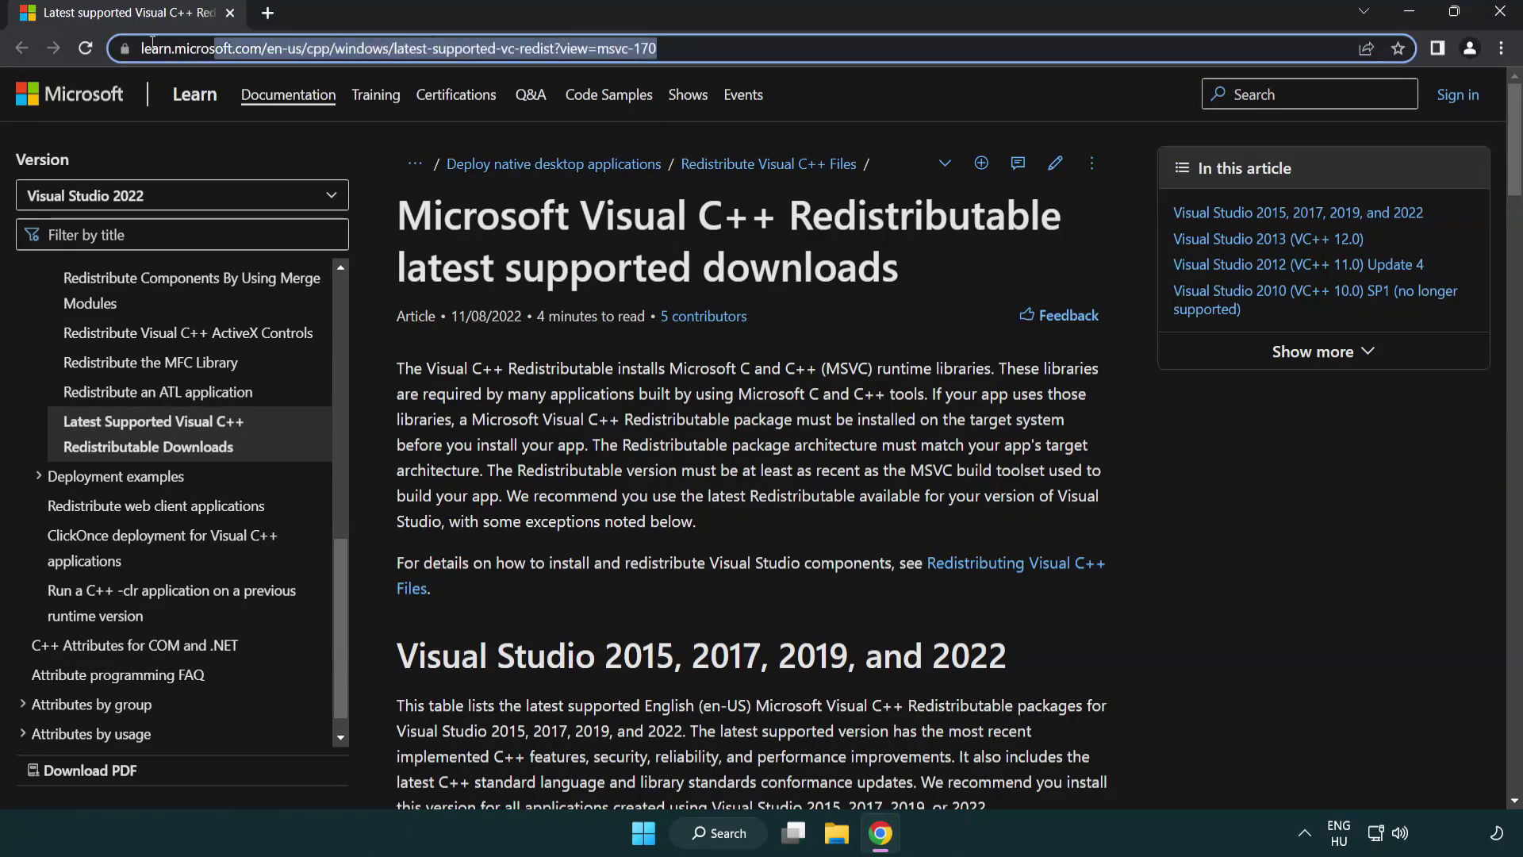
{"action": "left_click", "coordinate": [784, 261]}
{"action": "scroll", "coordinate": [785, 261], "scroll_direction": "down", "scroll_amount": 6}
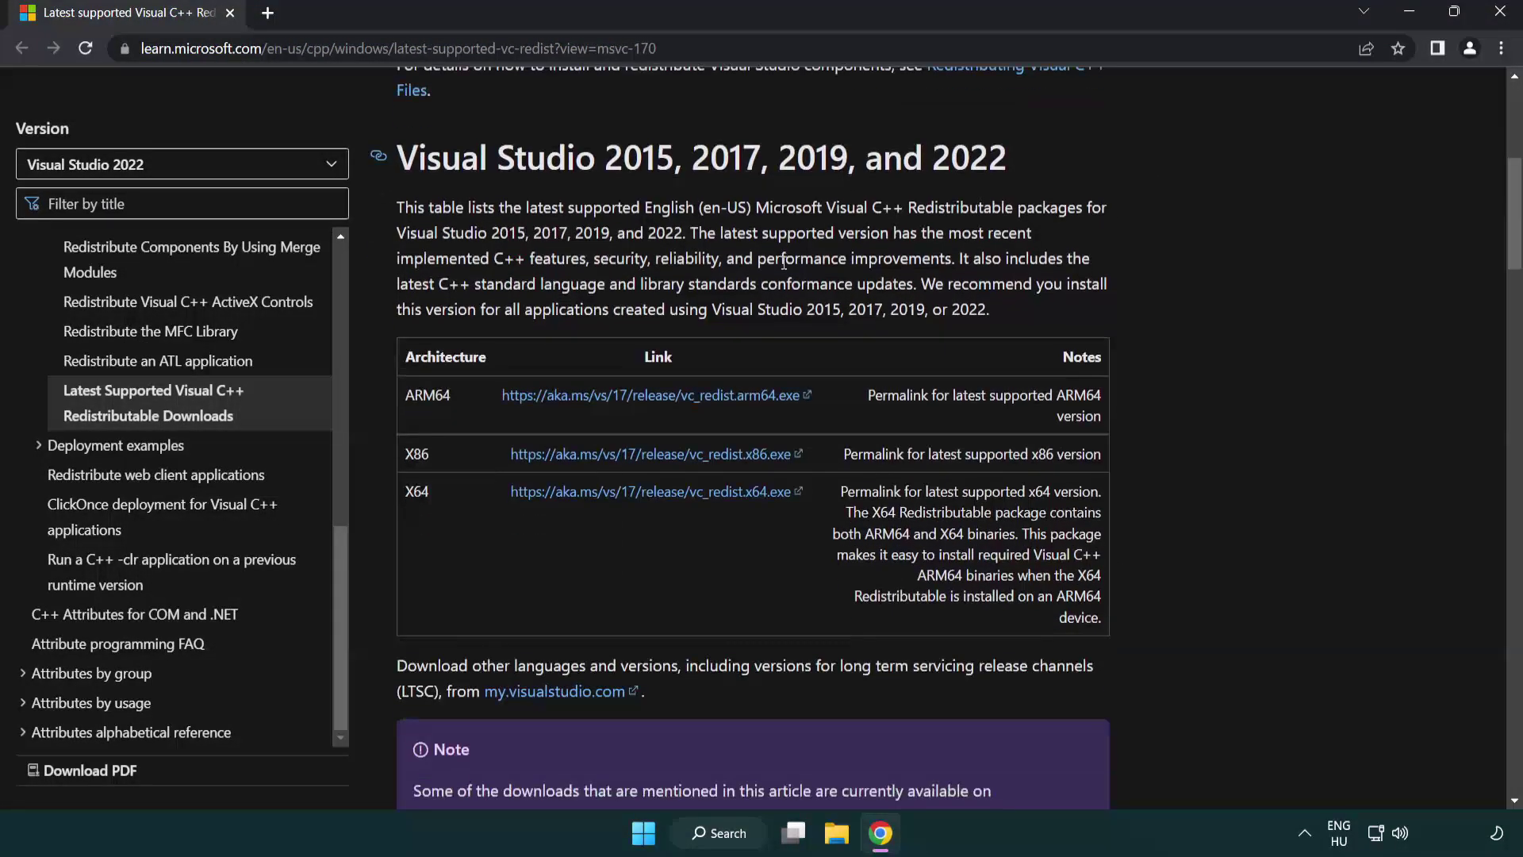
Download the ARM64, x86 and x64 redistributable installers and launch VC_redist.arm64.exe.
{"action": "left_click", "coordinate": [622, 403]}
{"action": "left_click", "coordinate": [634, 454]}
{"action": "left_click", "coordinate": [634, 492]}
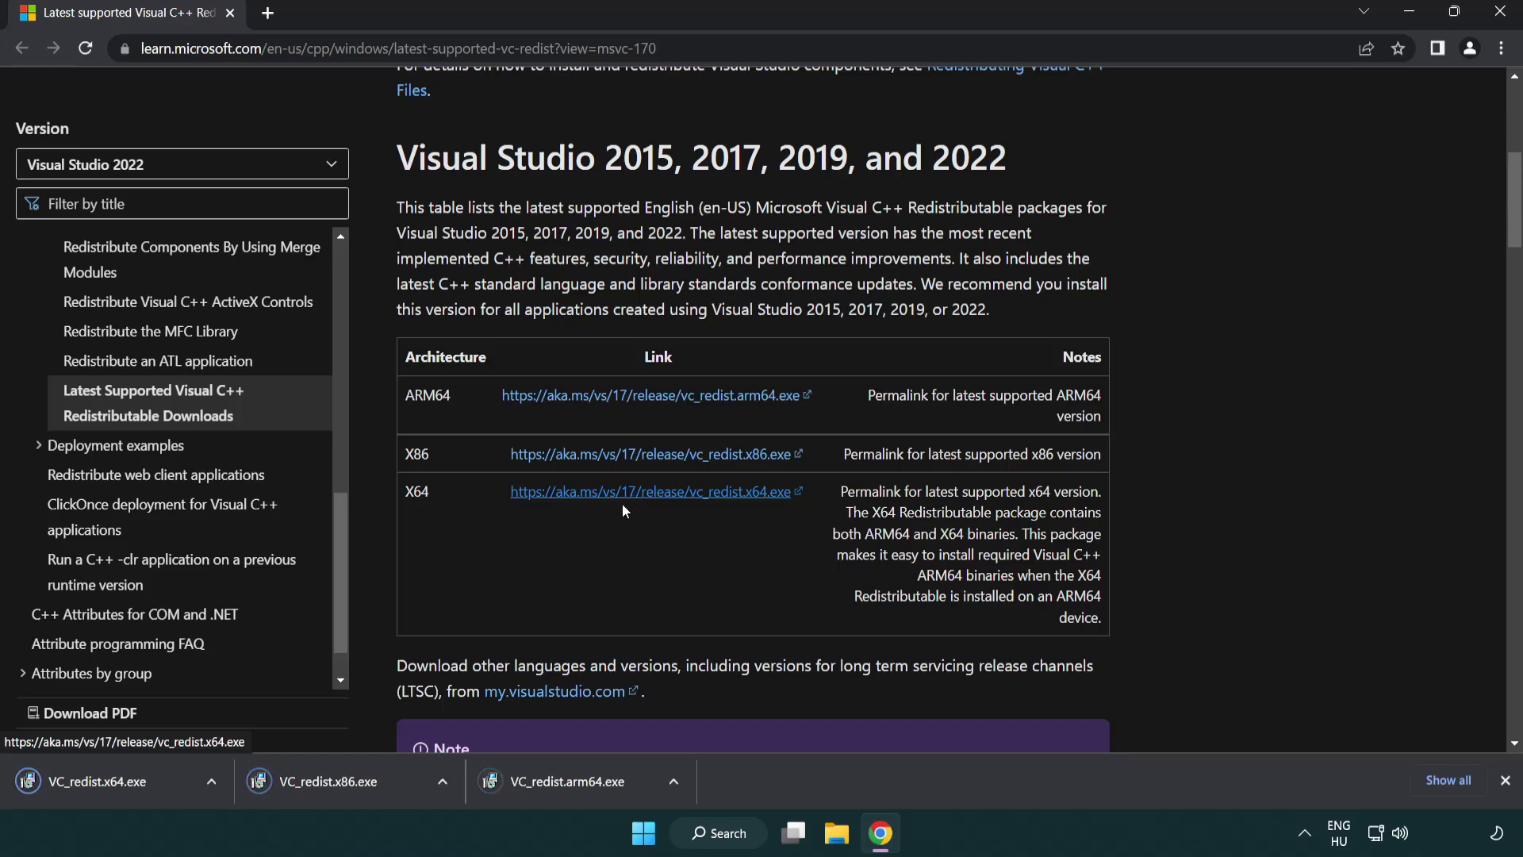
{"action": "left_click", "coordinate": [582, 792]}
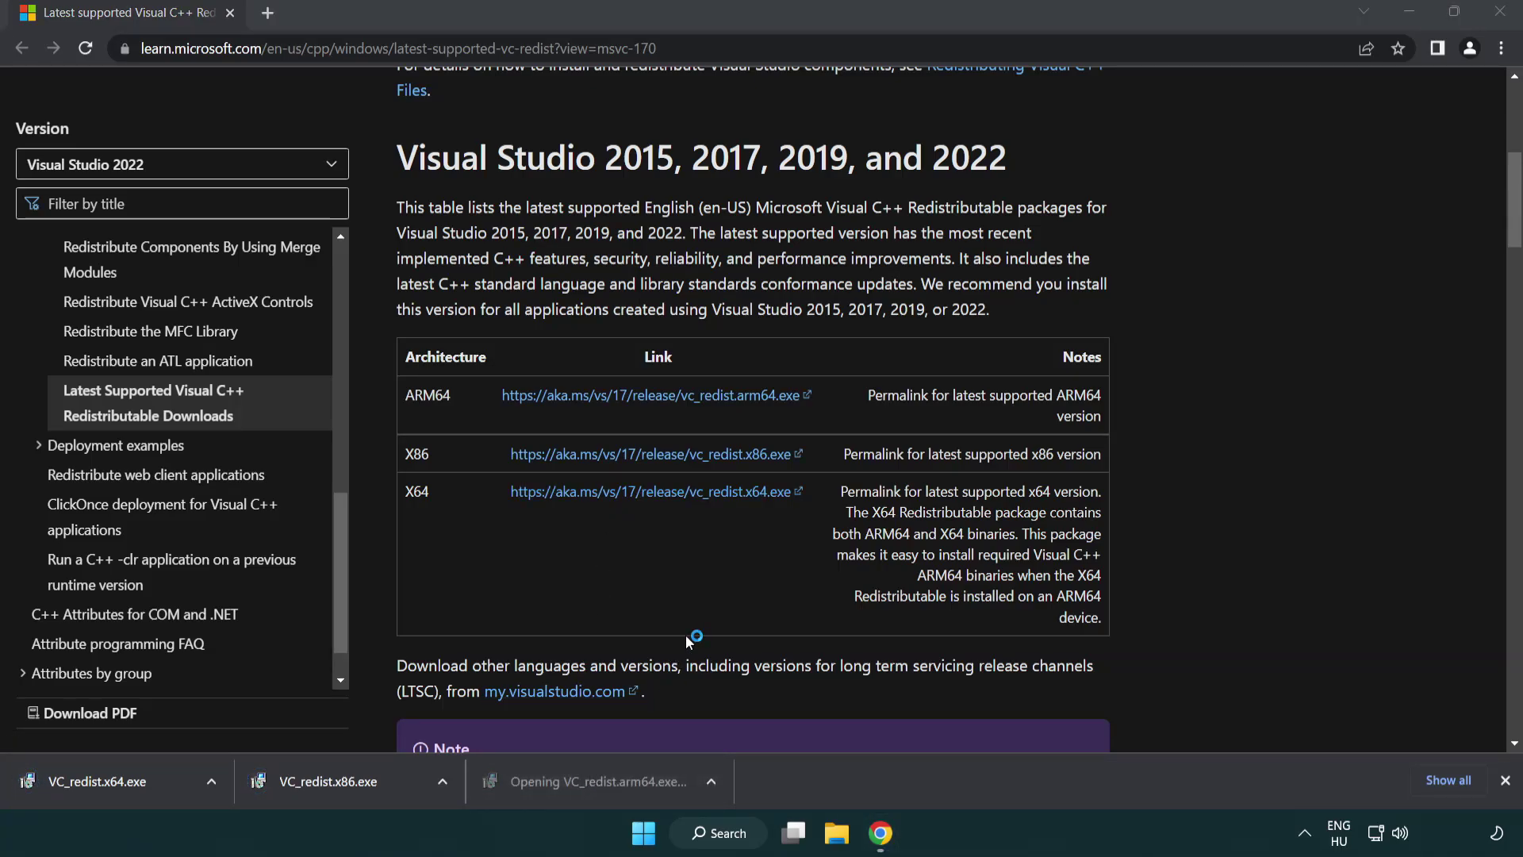
{"action": "left_click_drag", "start_coordinate": [977, 381], "coordinate": [987, 460]}
Agree to the licence and attempt the ARM64 install, closing it after it fails.
{"action": "left_click", "coordinate": [543, 496]}
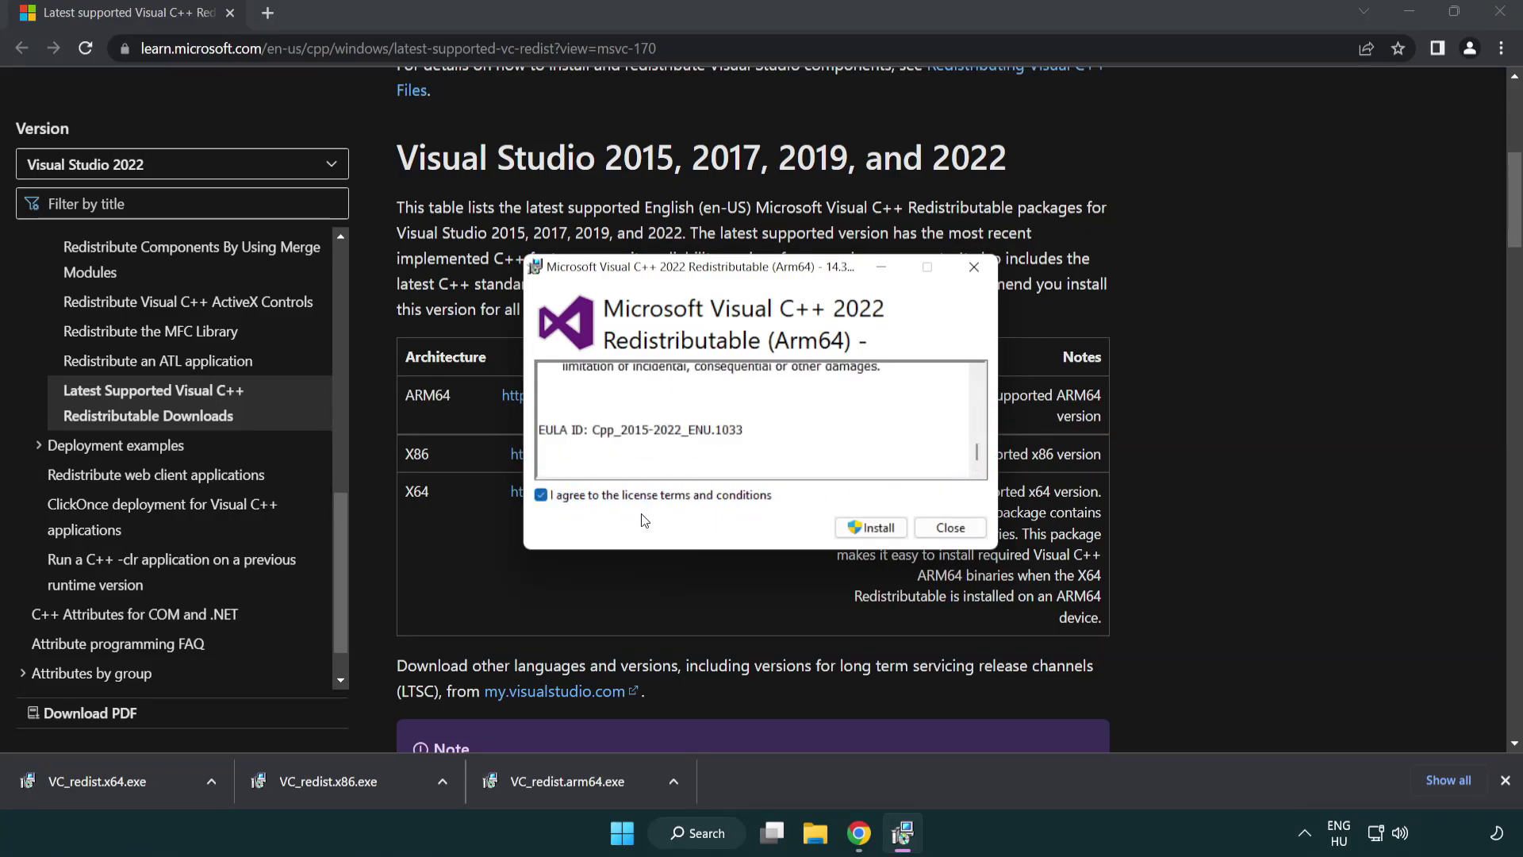
{"action": "left_click", "coordinate": [849, 527]}
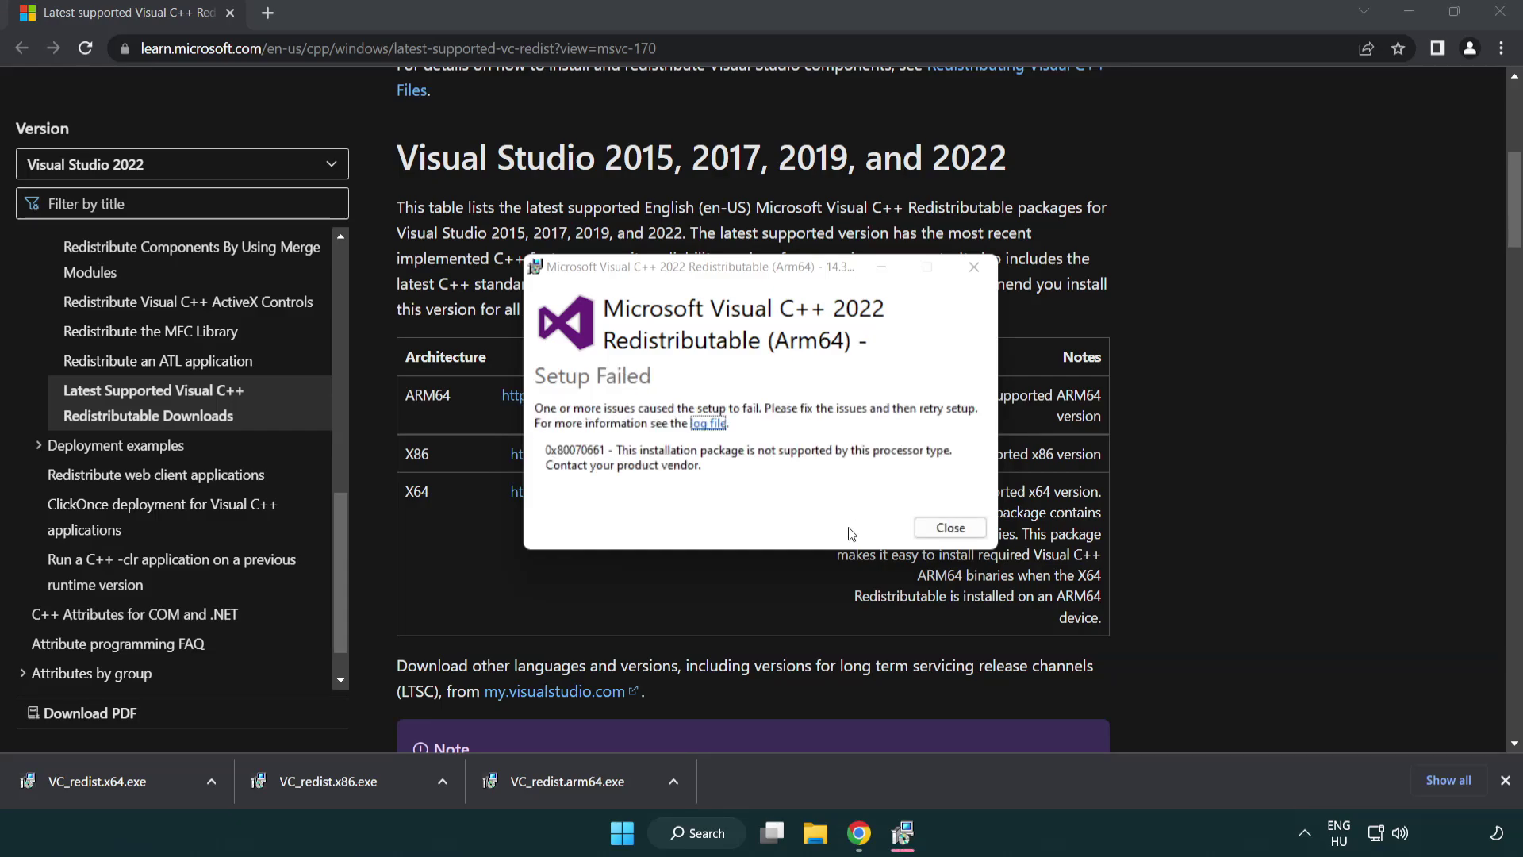
{"action": "left_click", "coordinate": [951, 528]}
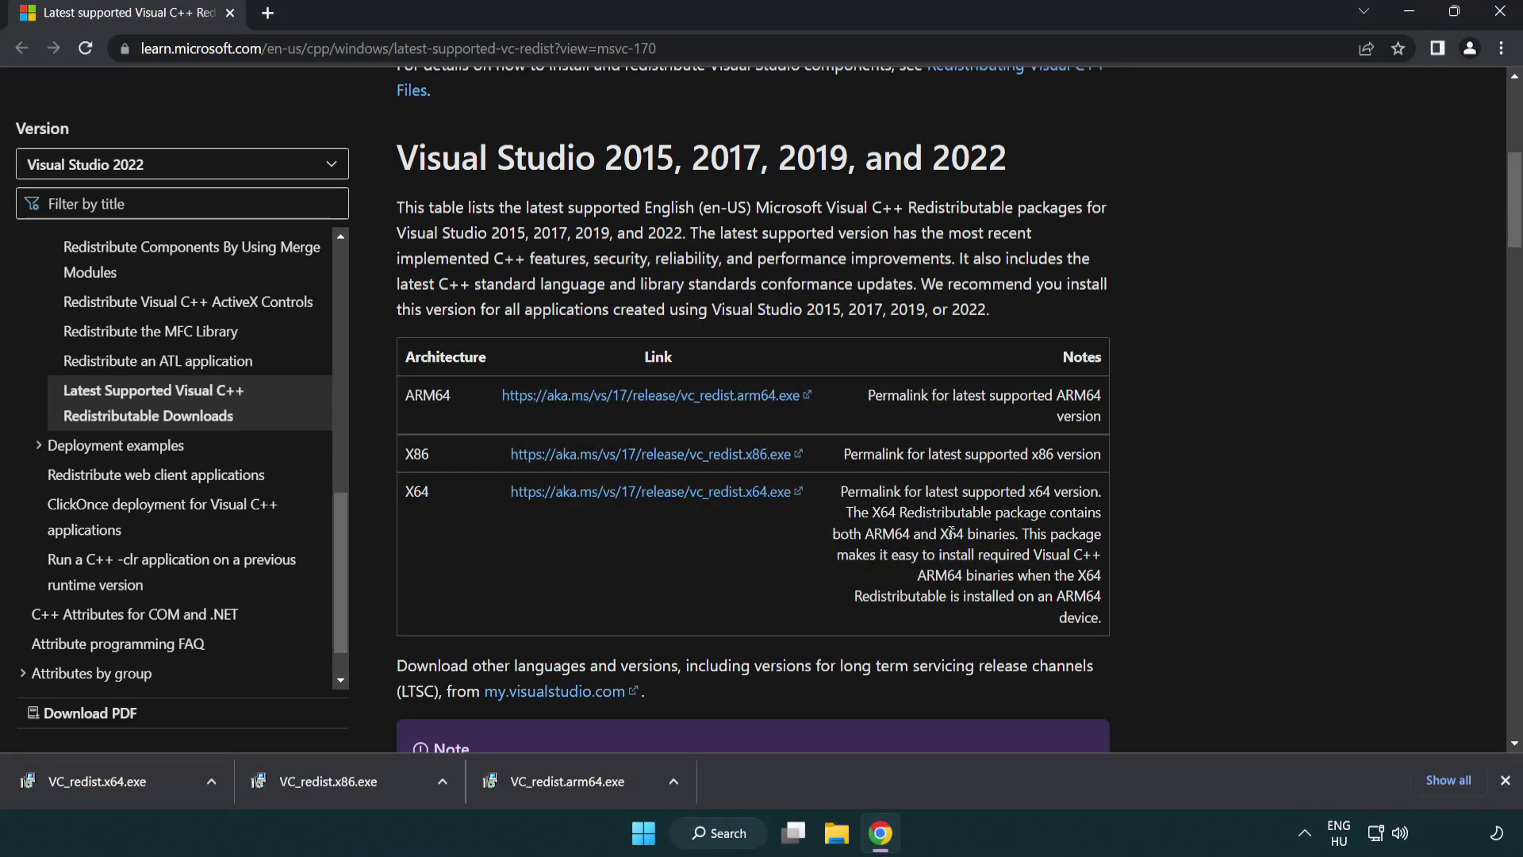
Install the x86 and x64 Visual C++ redistributables without restarting, then close Chrome.
{"action": "left_click", "coordinate": [340, 790]}
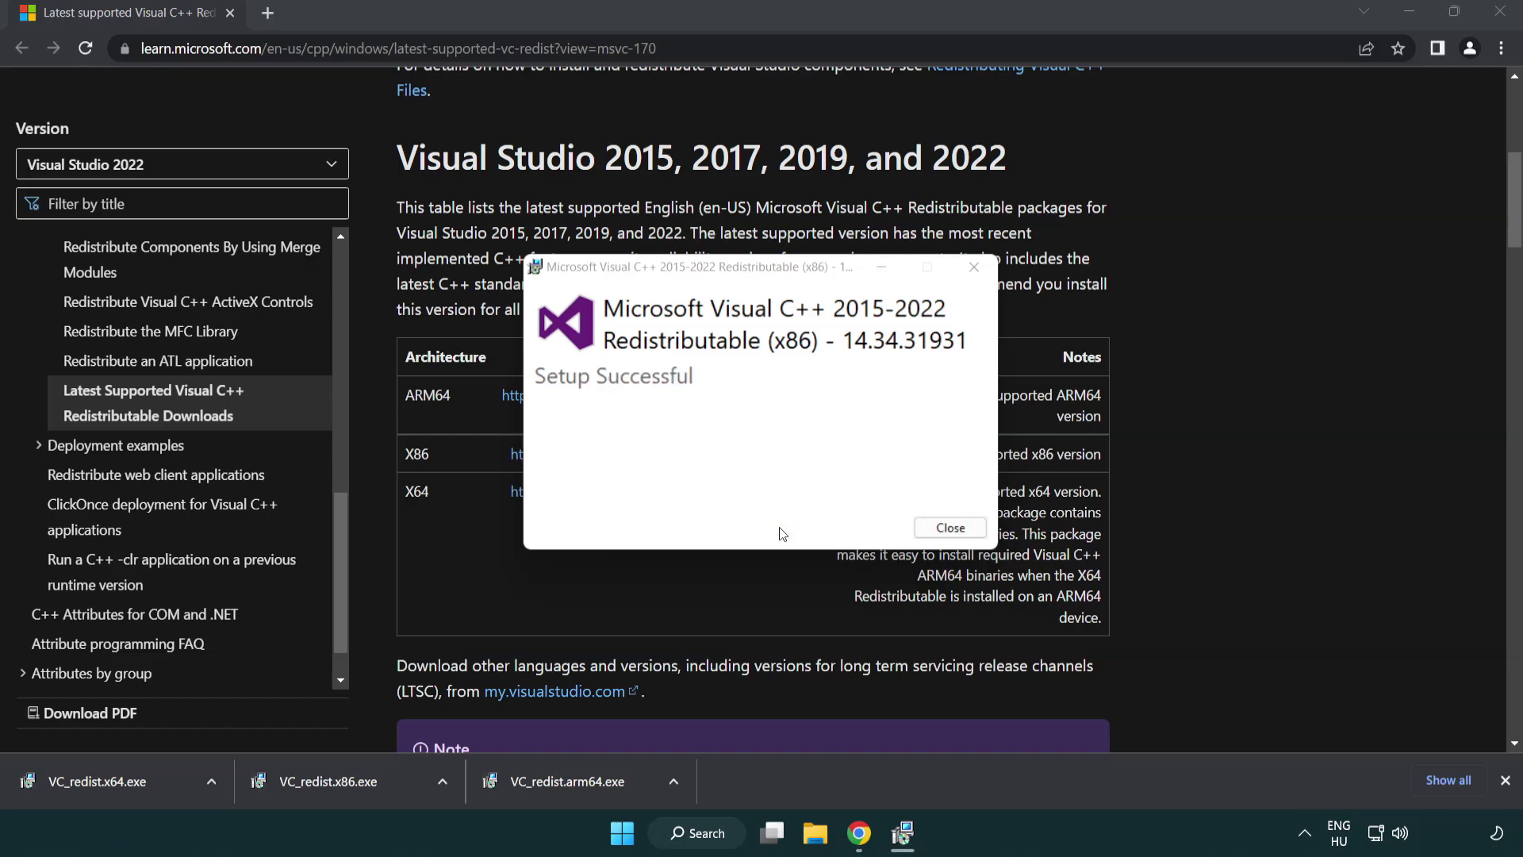
{"action": "left_click", "coordinate": [951, 529]}
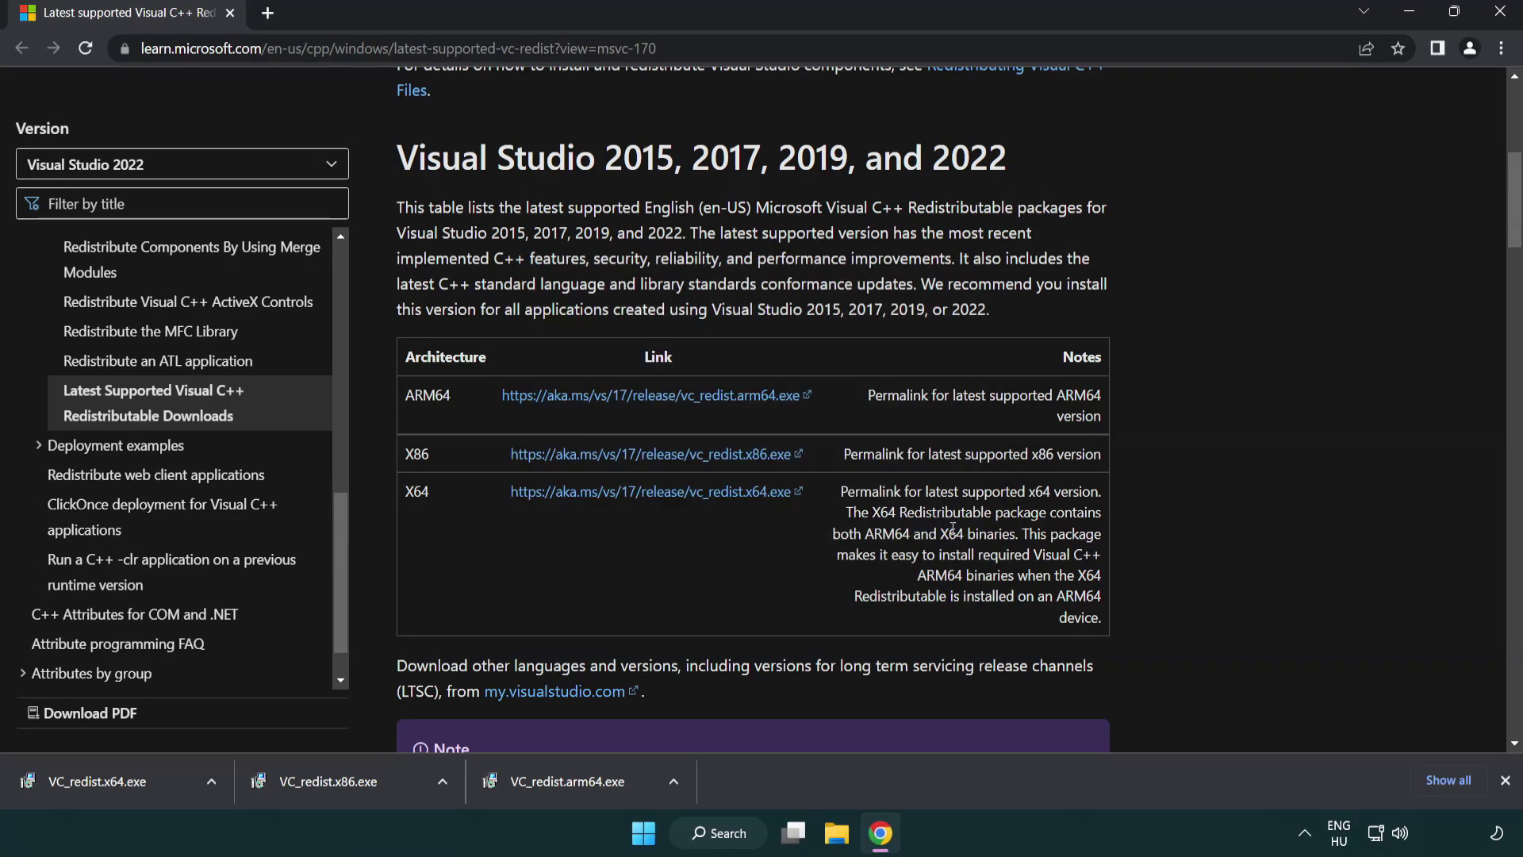
{"action": "left_click", "coordinate": [115, 778]}
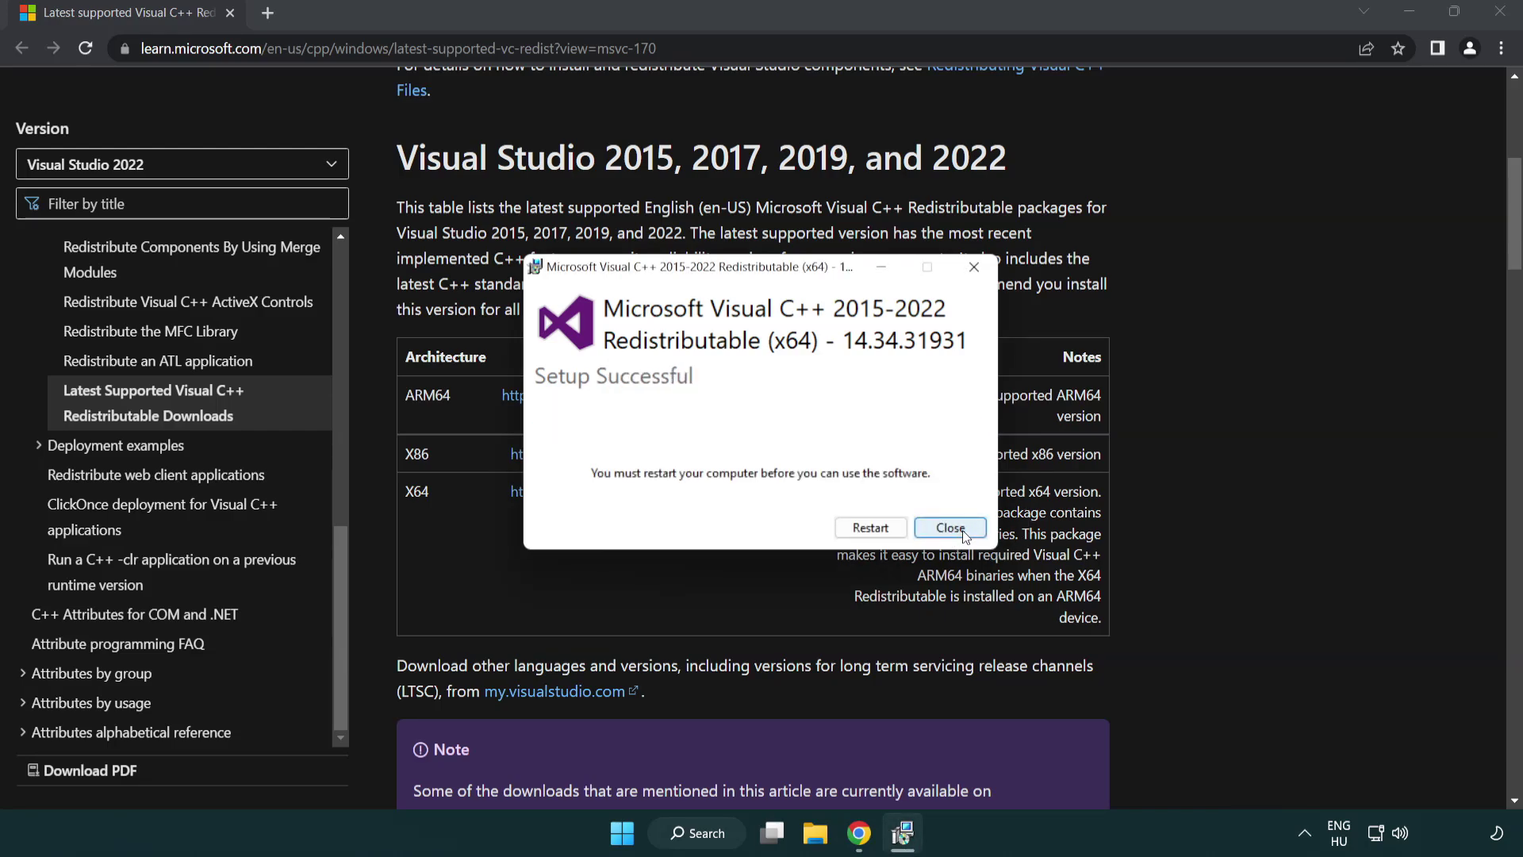
{"action": "left_click", "coordinate": [951, 528]}
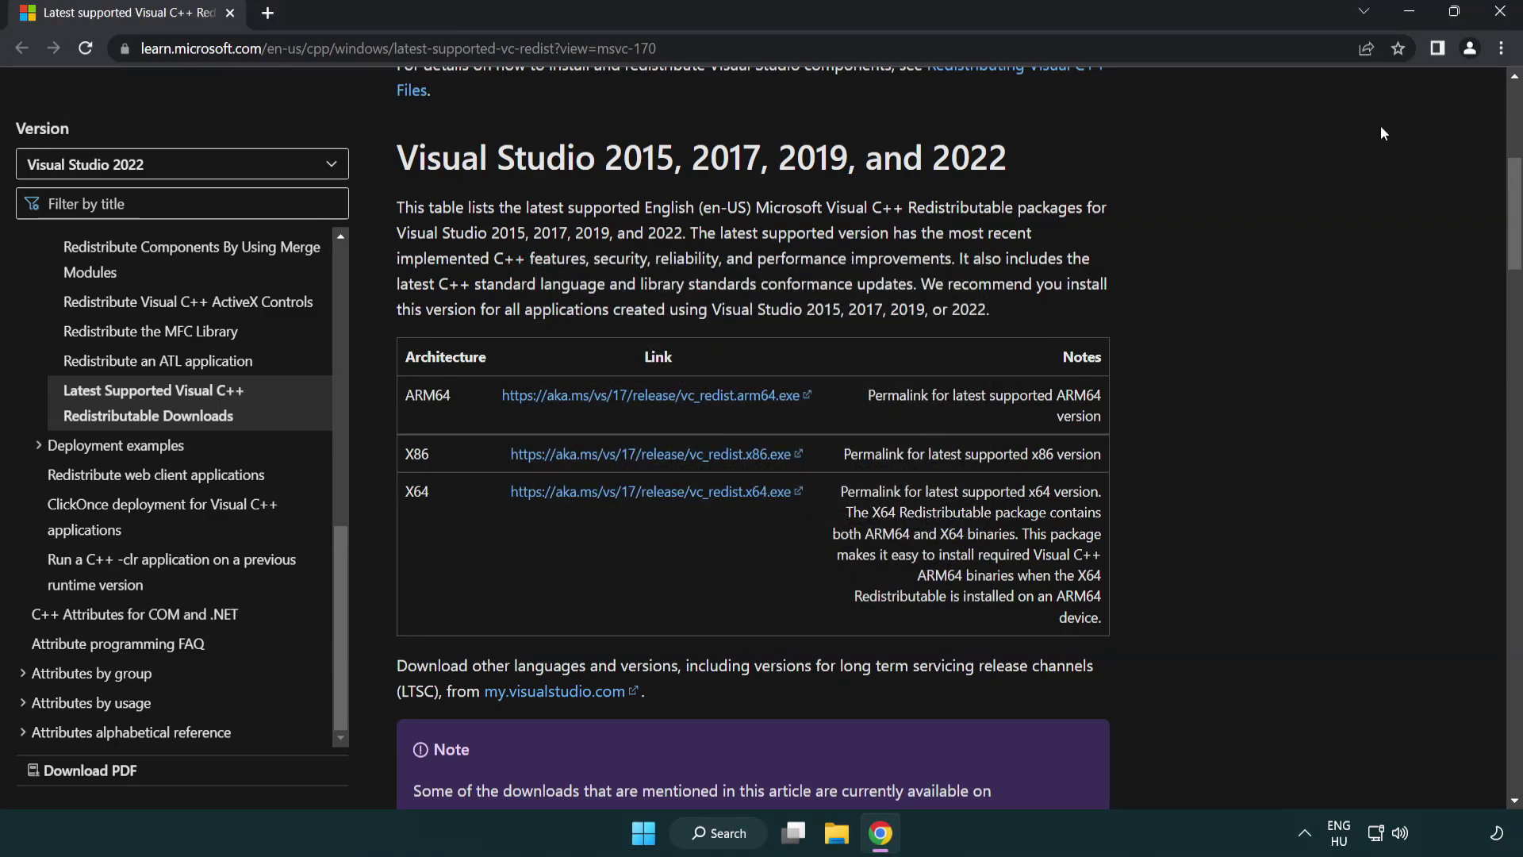
{"action": "left_click", "coordinate": [1502, 14]}
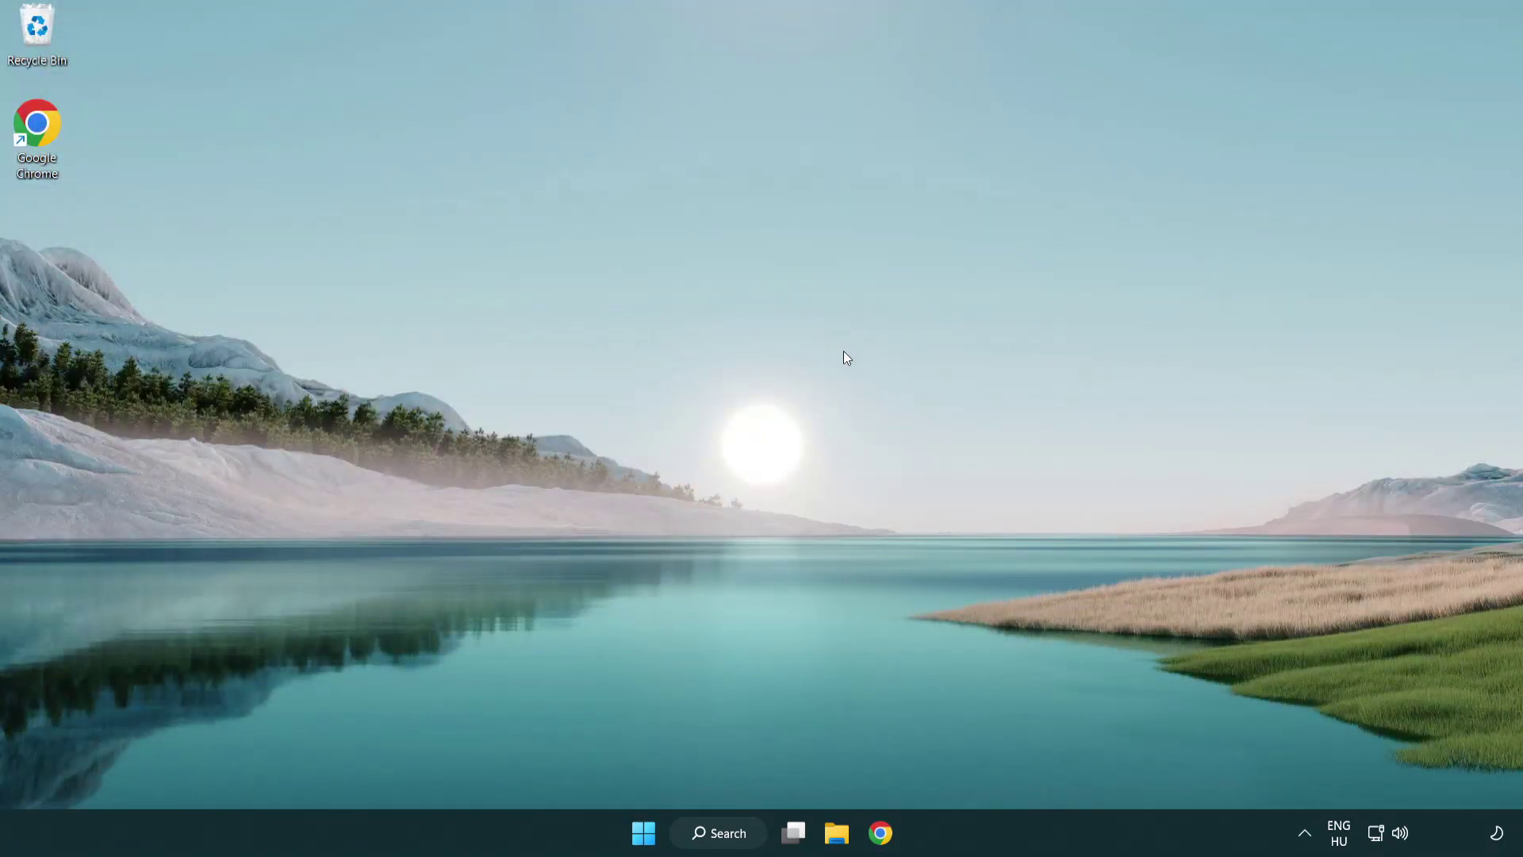
Open Command Prompt as administrator from Windows search.
{"action": "left_click", "coordinate": [714, 835]}
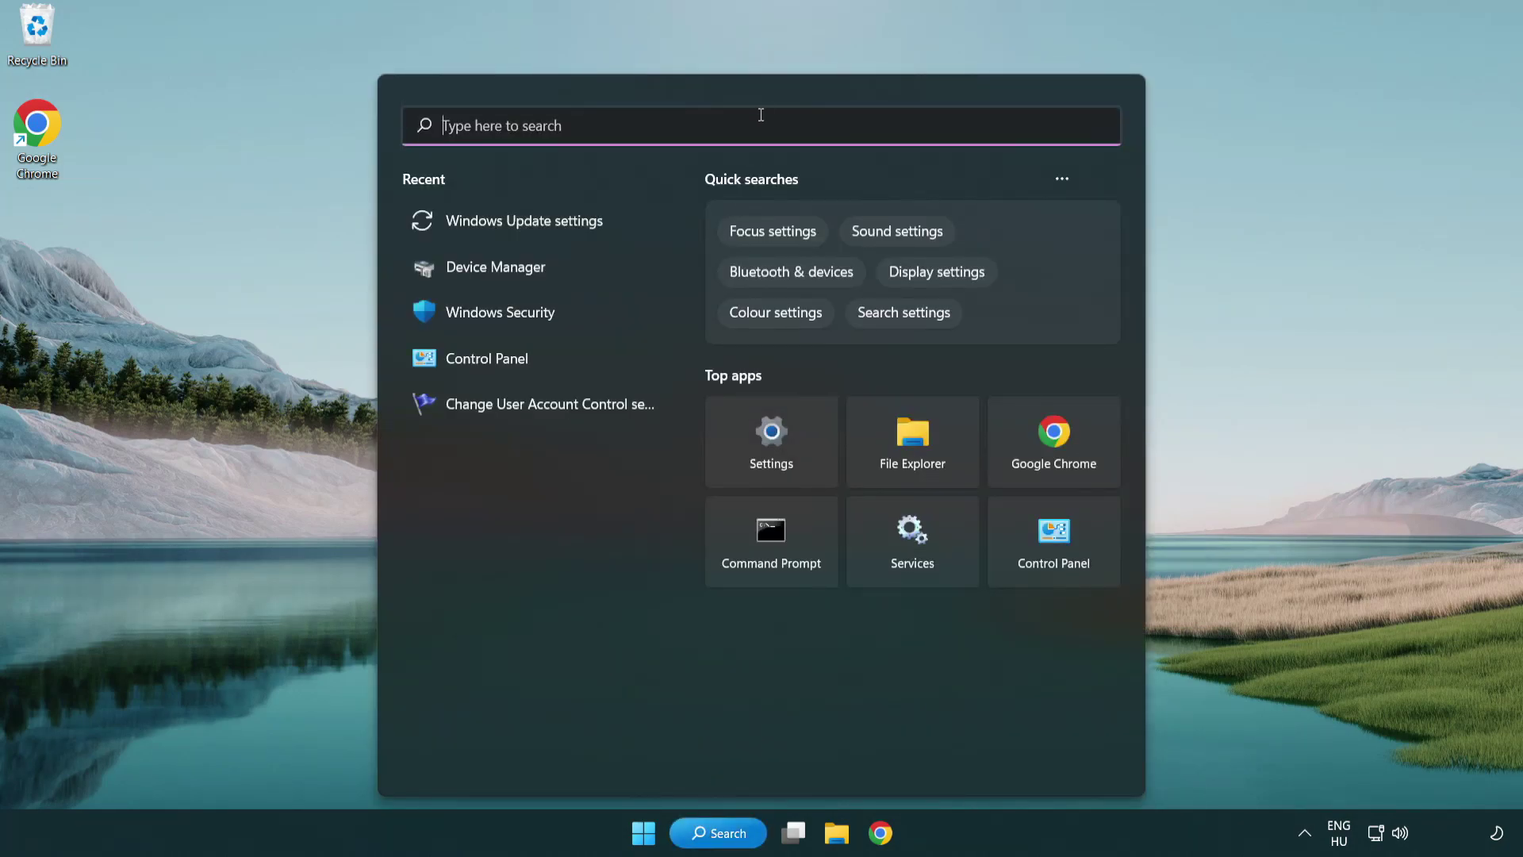
{"action": "type", "text": "cmd"}
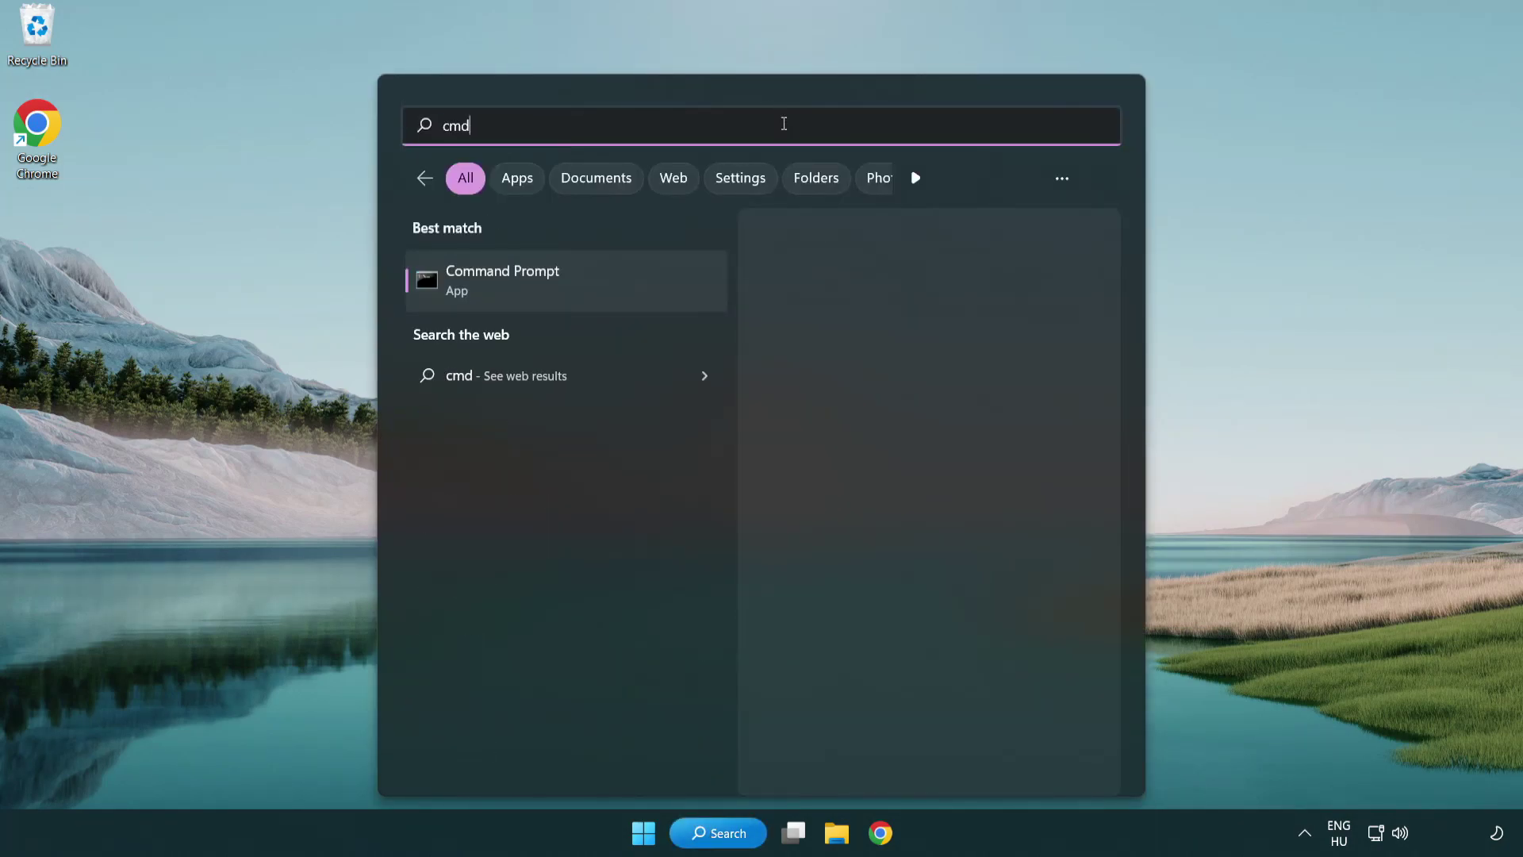
{"action": "right_click", "coordinate": [584, 287]}
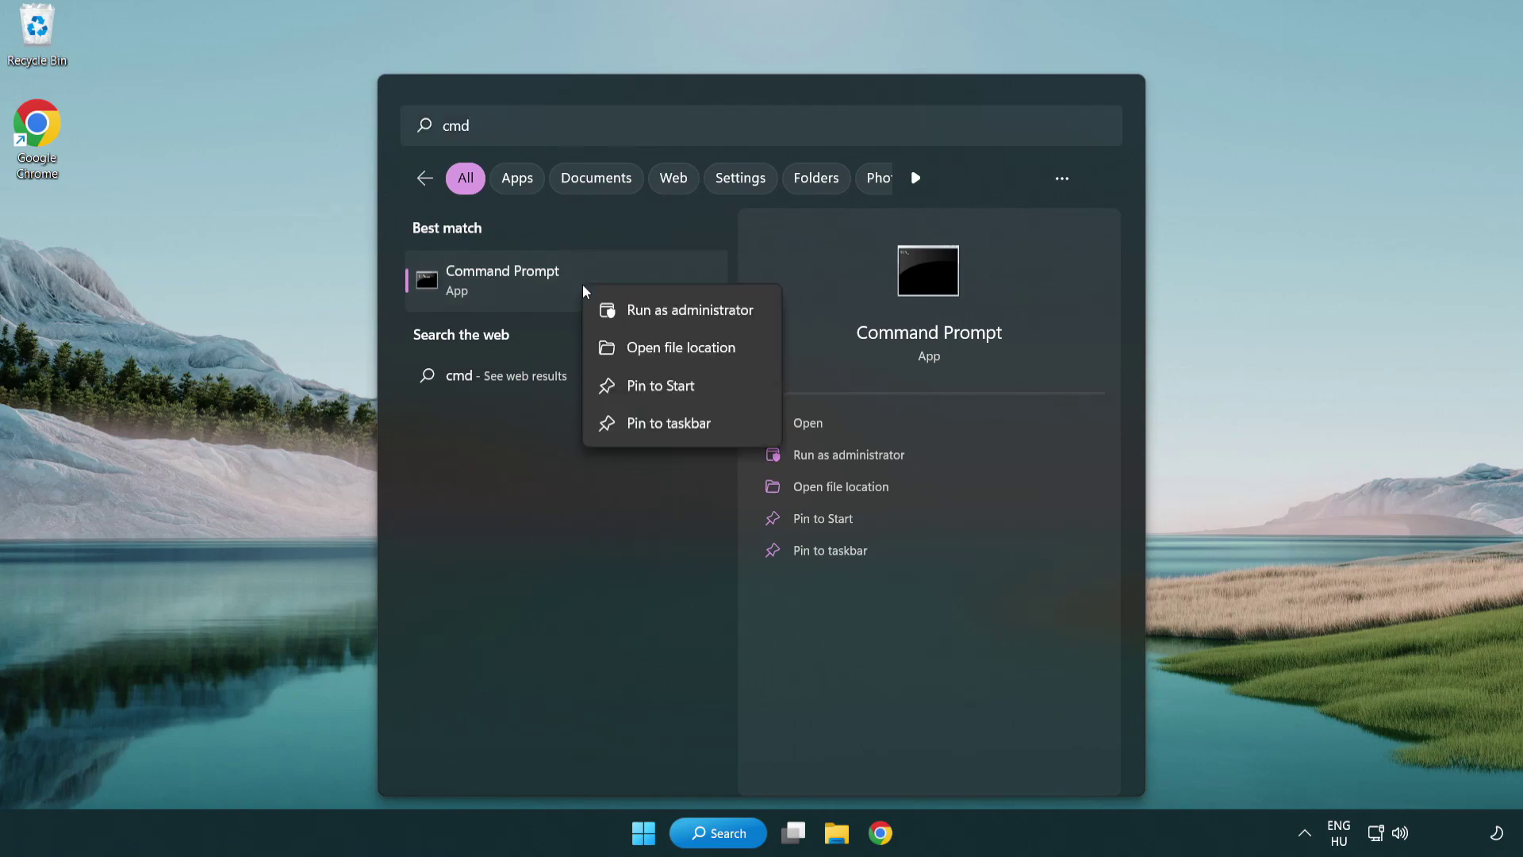
{"action": "left_click", "coordinate": [687, 317]}
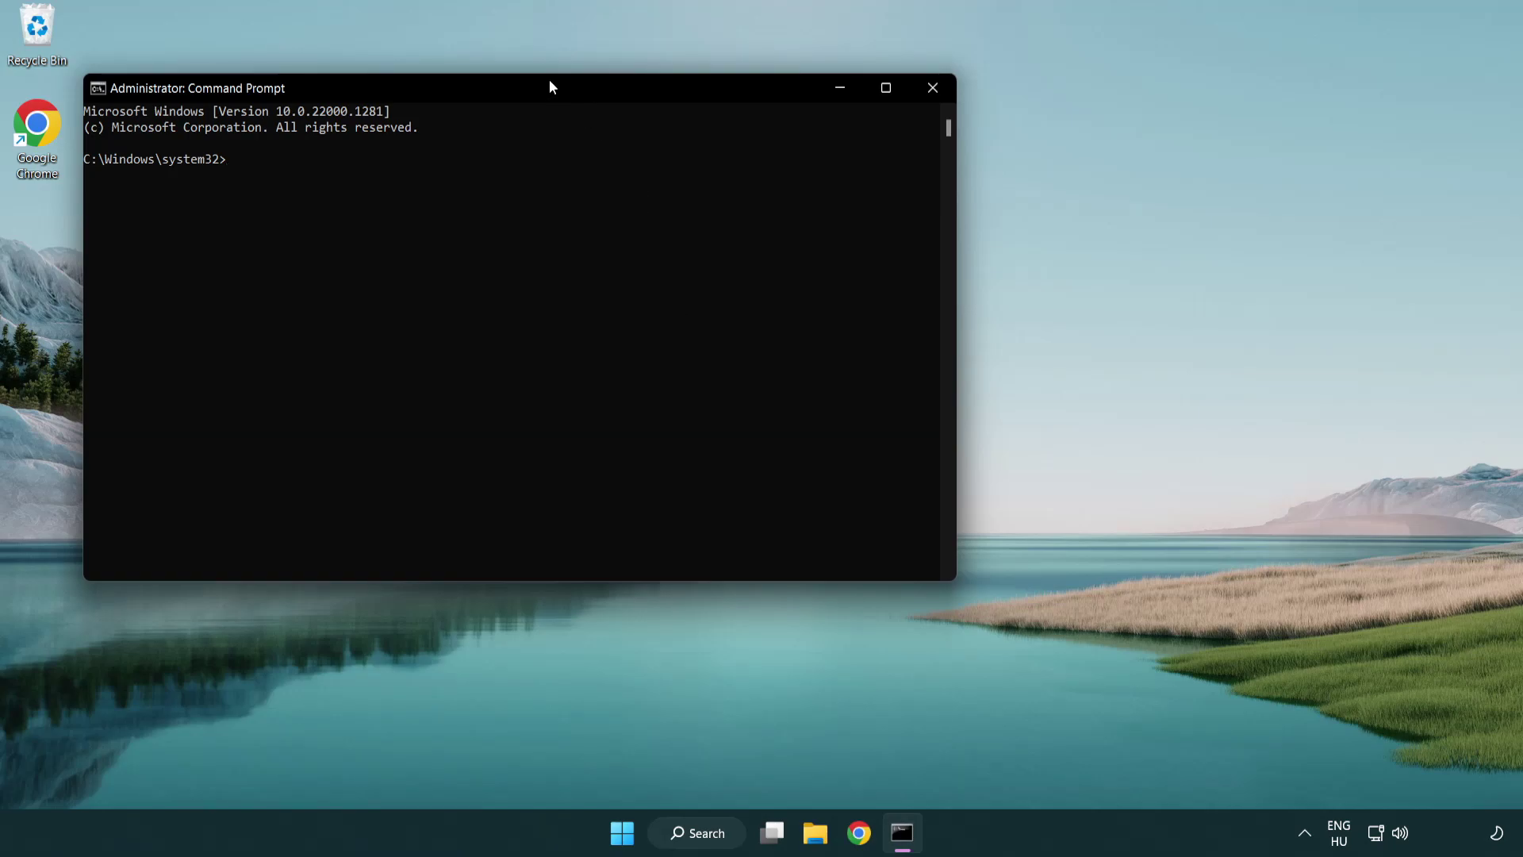
Run sfc /scannow in the administrator Command Prompt.
{"action": "left_click_drag", "start_coordinate": [553, 87], "coordinate": [769, 162]}
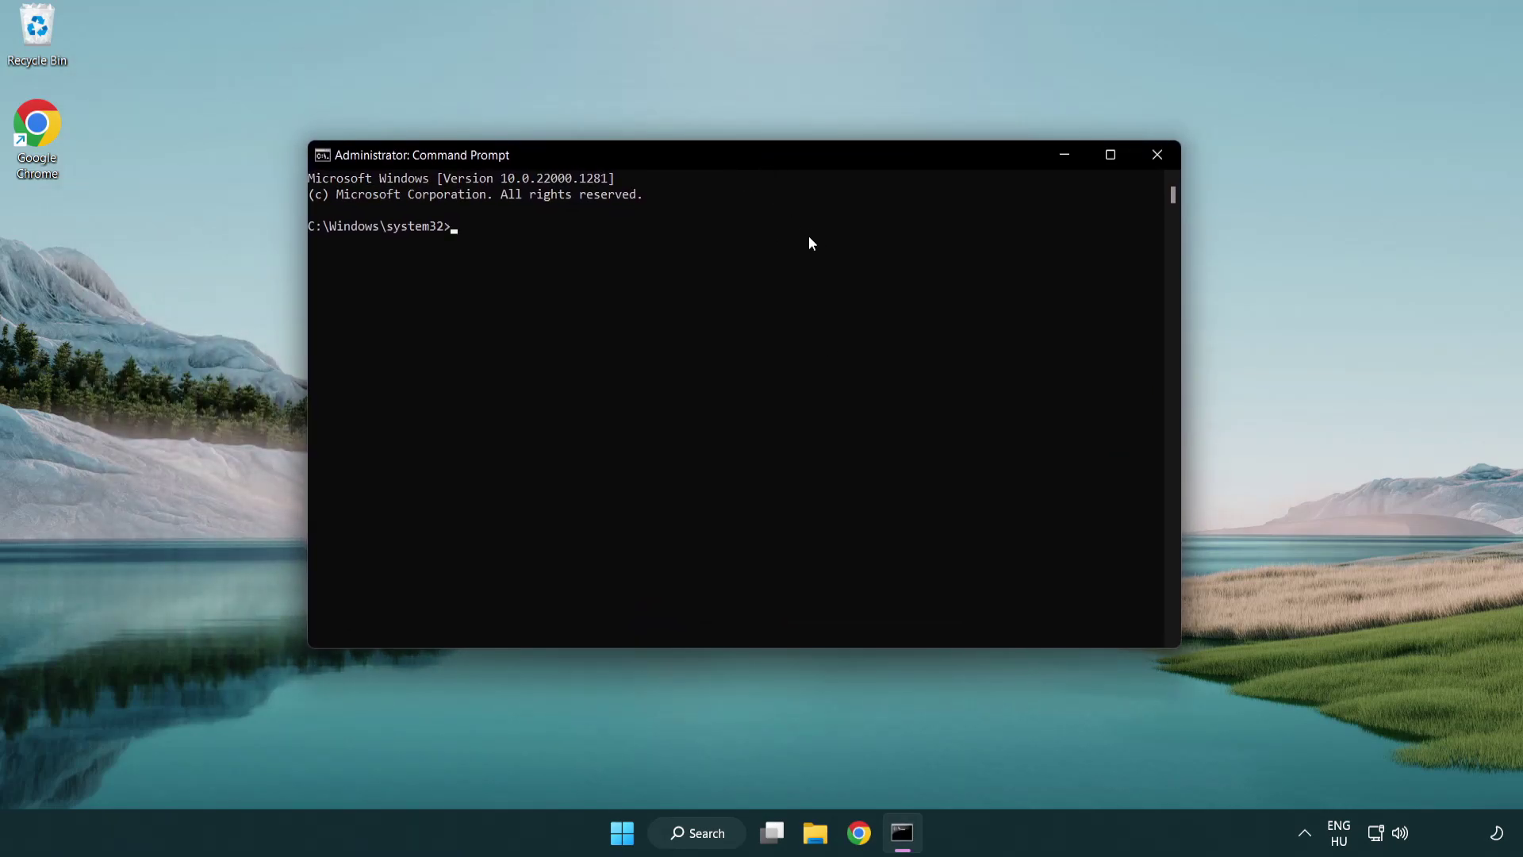
{"action": "type", "text": "sfc /sca"}
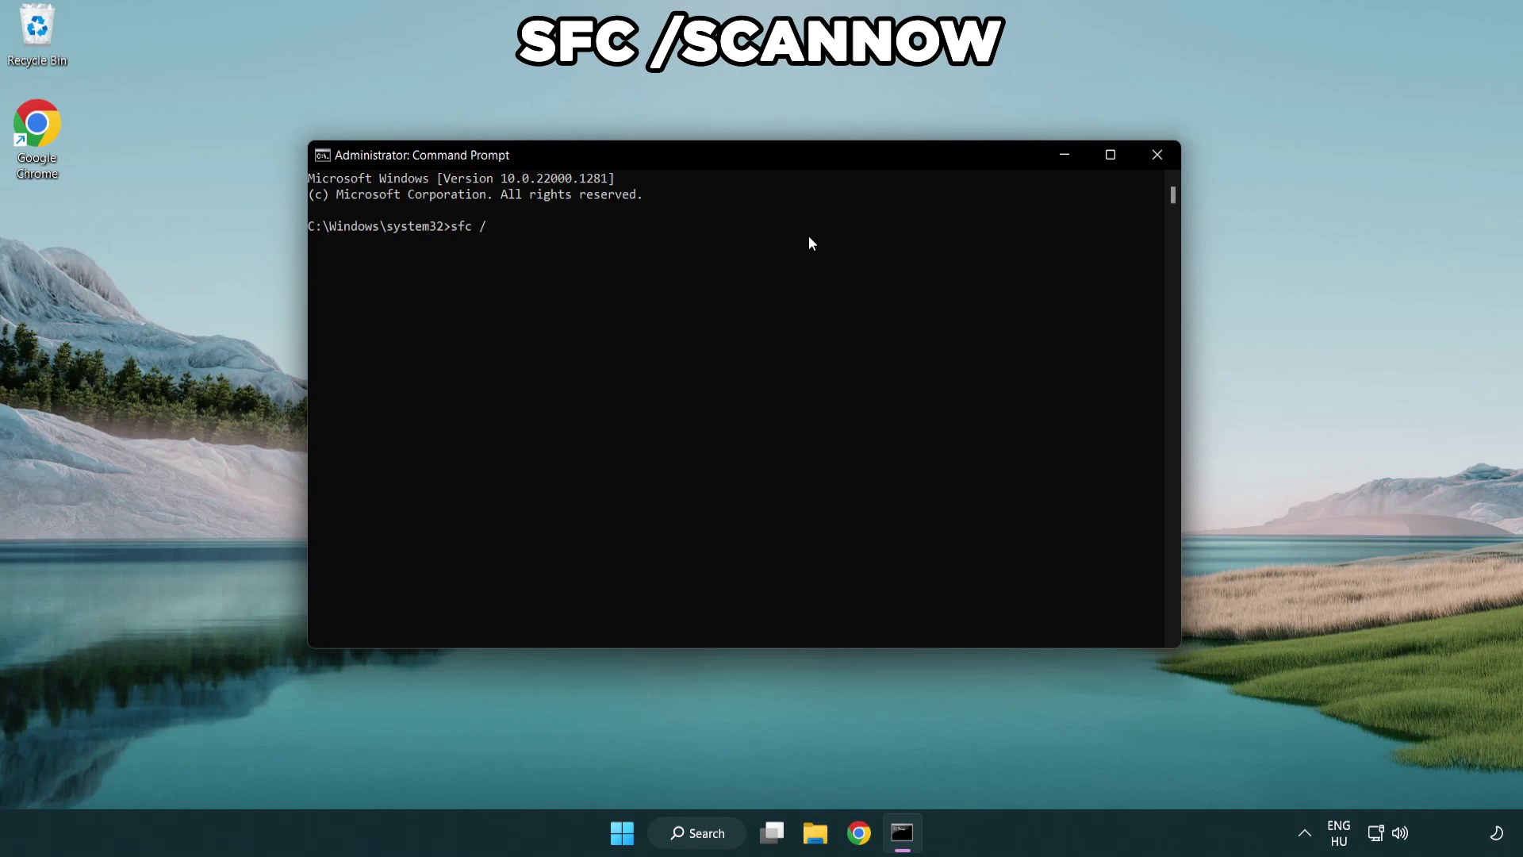
{"action": "type", "text": "nnow"}
{"action": "key", "text": "Return"}
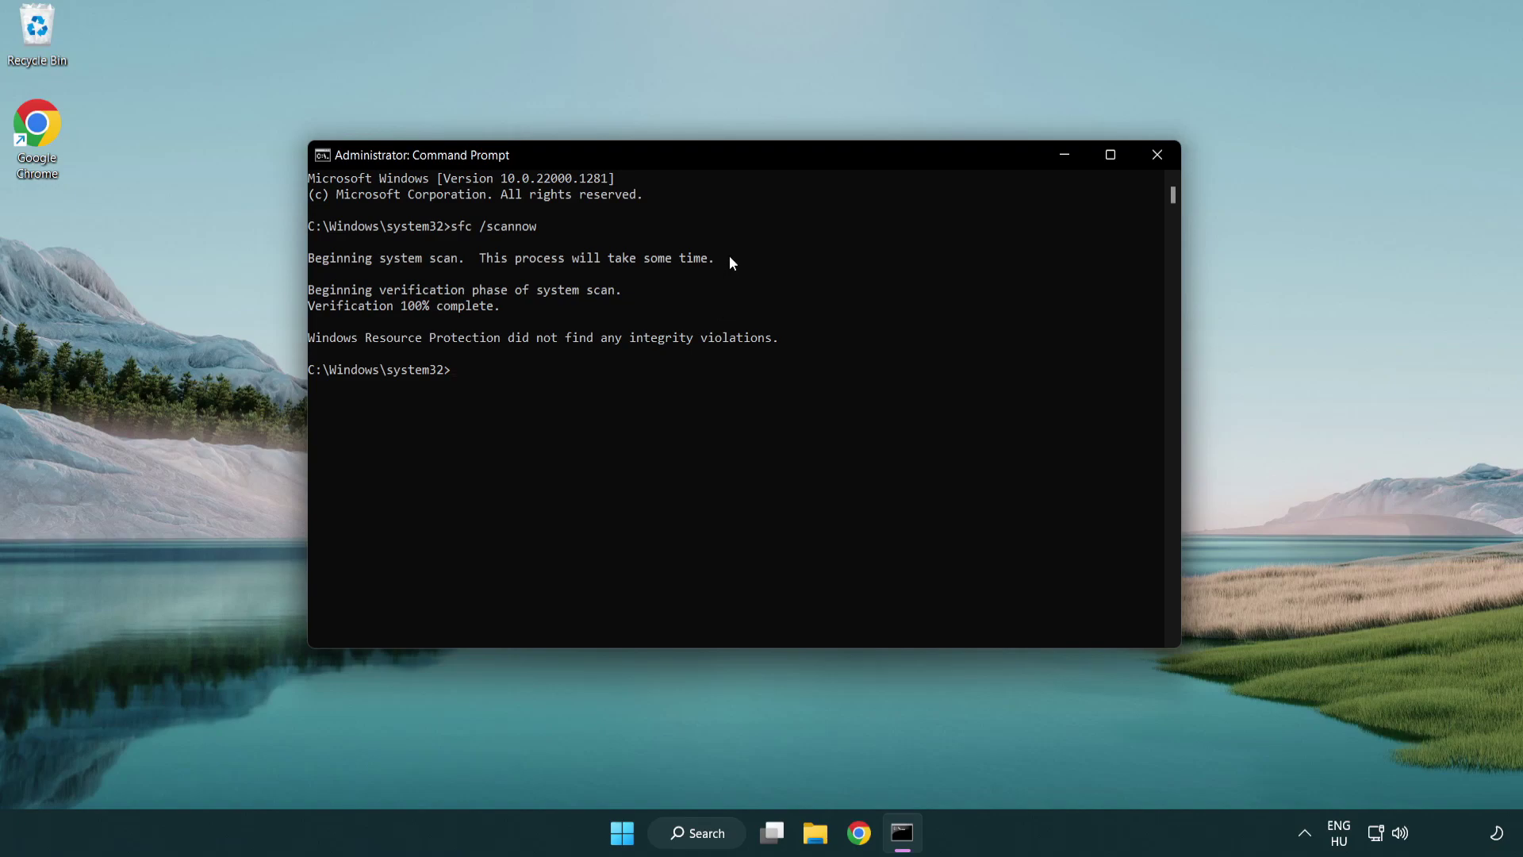
{"action": "left_click", "coordinate": [1163, 159]}
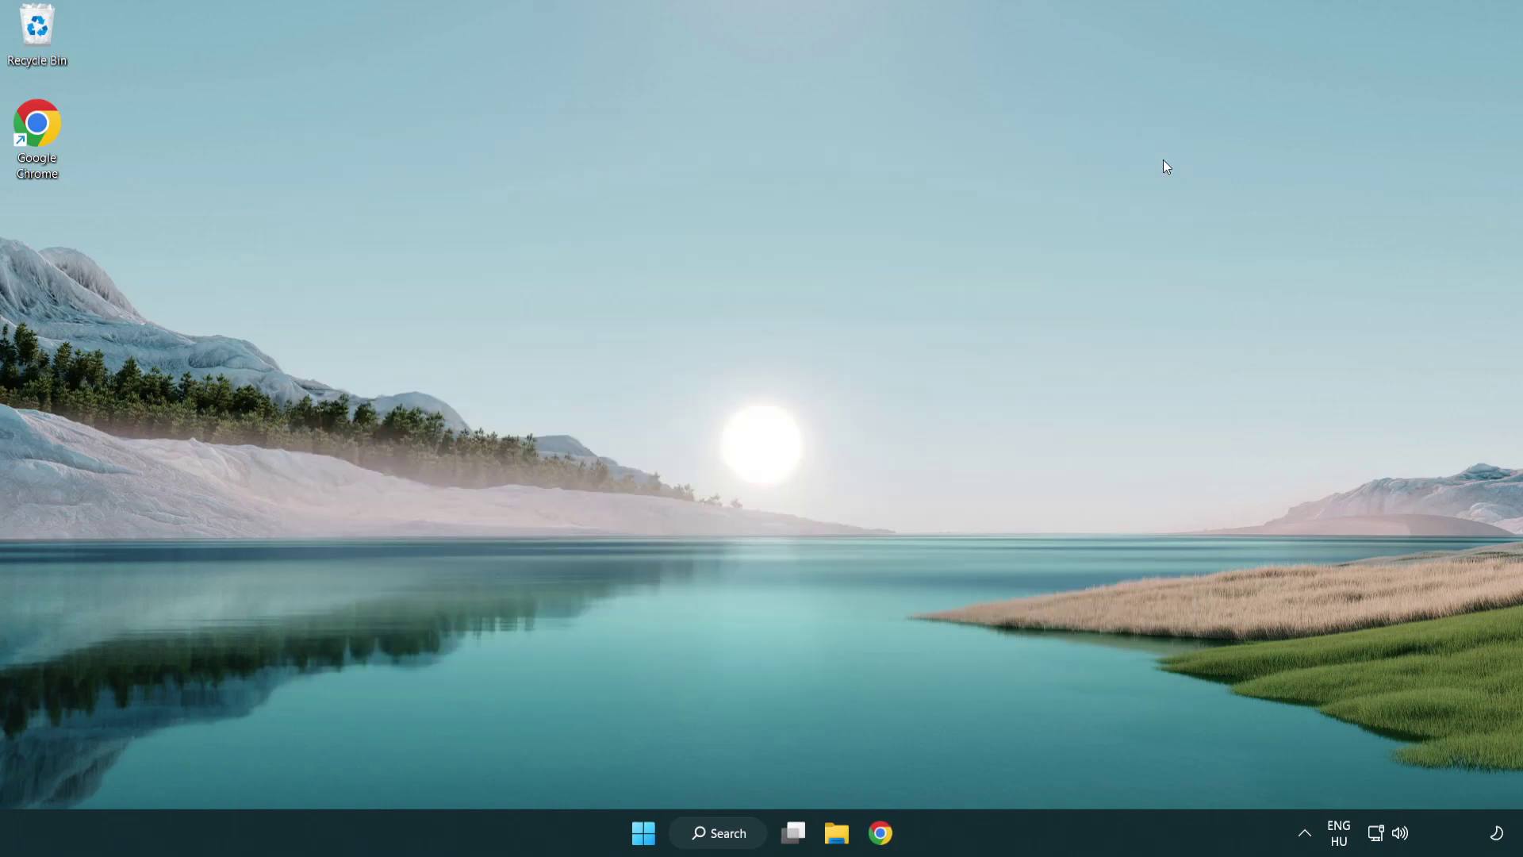
{"action": "left_click", "coordinate": [643, 832]}
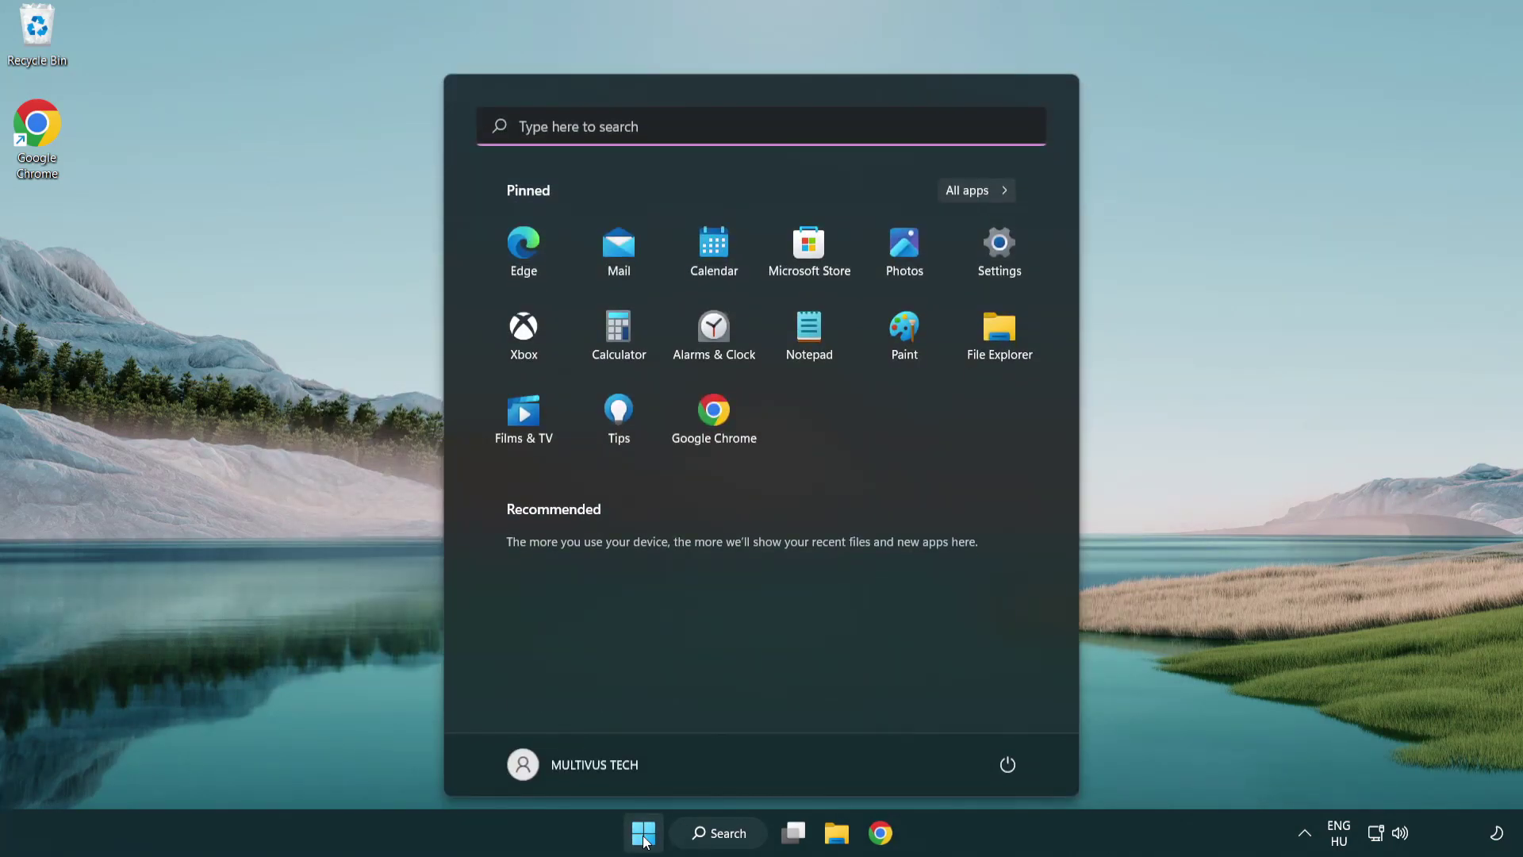
{"action": "left_click", "coordinate": [1009, 762]}
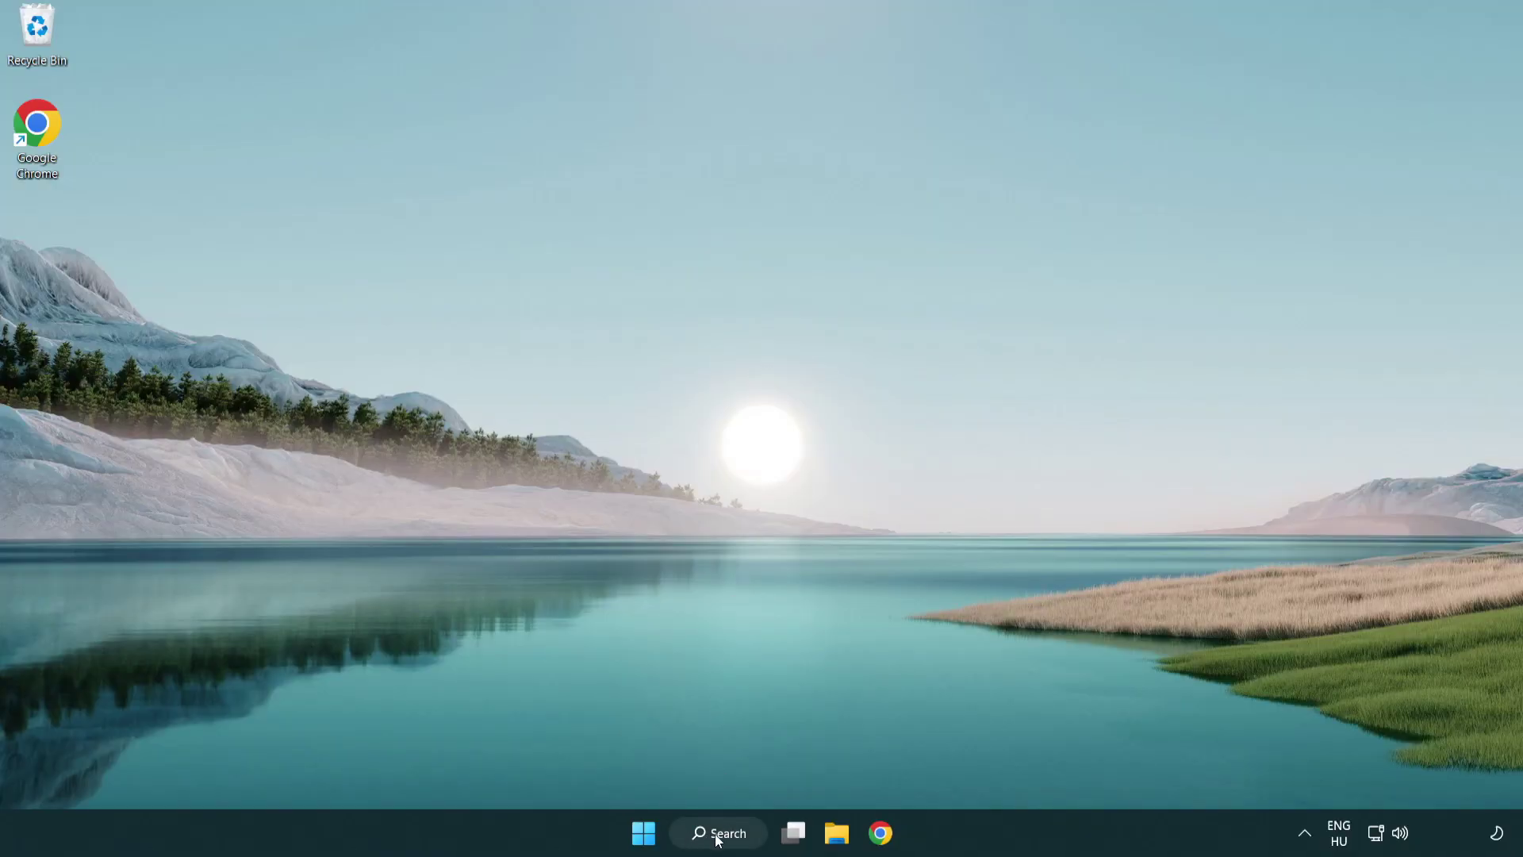
Open Windows Security's Virus & threat protection settings and scroll down toward Exclusions.
{"action": "left_click", "coordinate": [719, 842]}
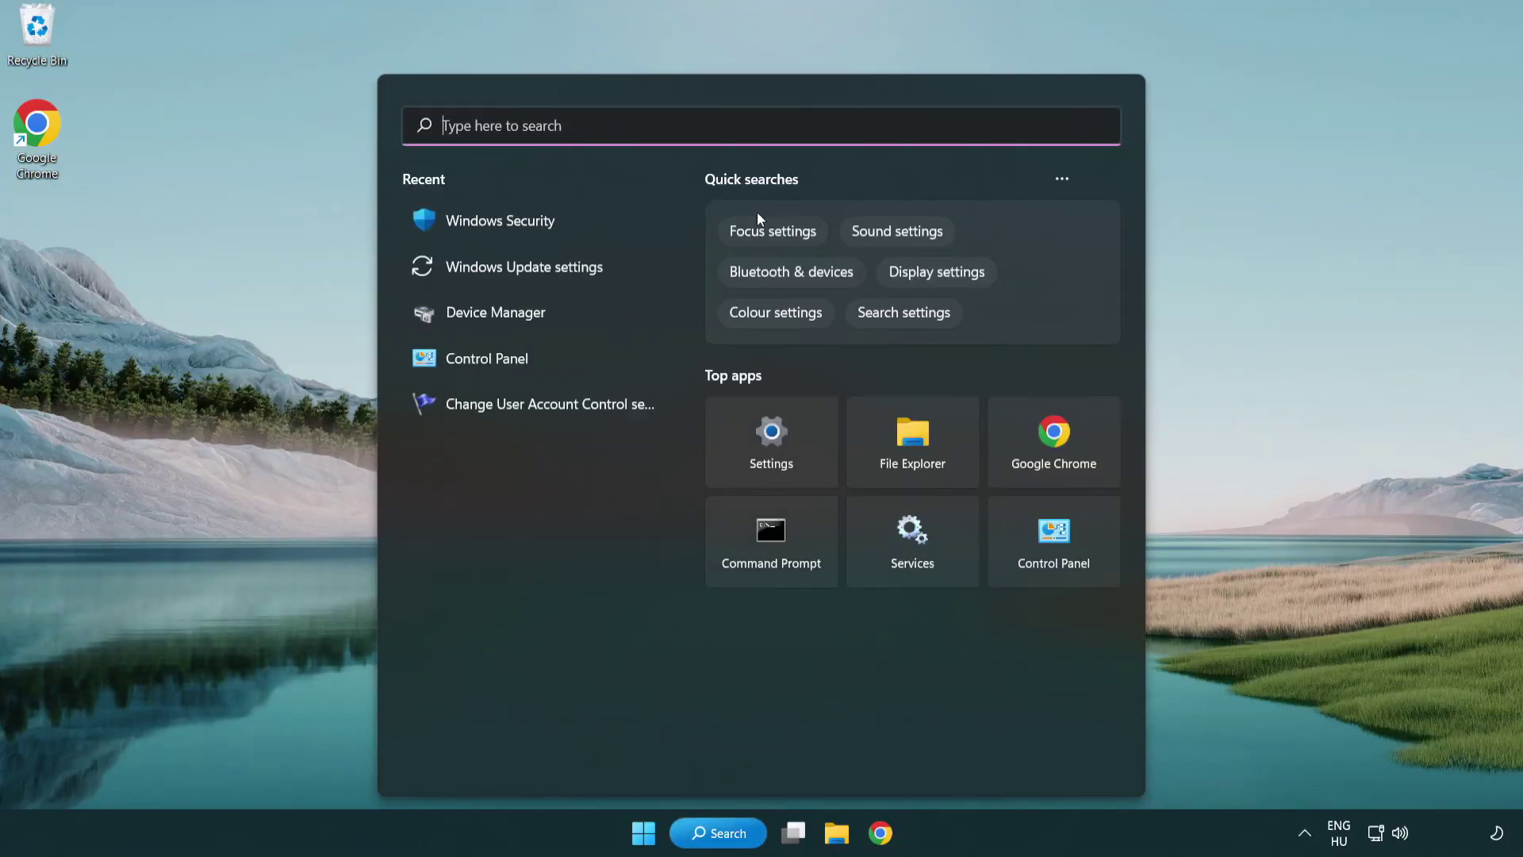
{"action": "type", "text": "sec"}
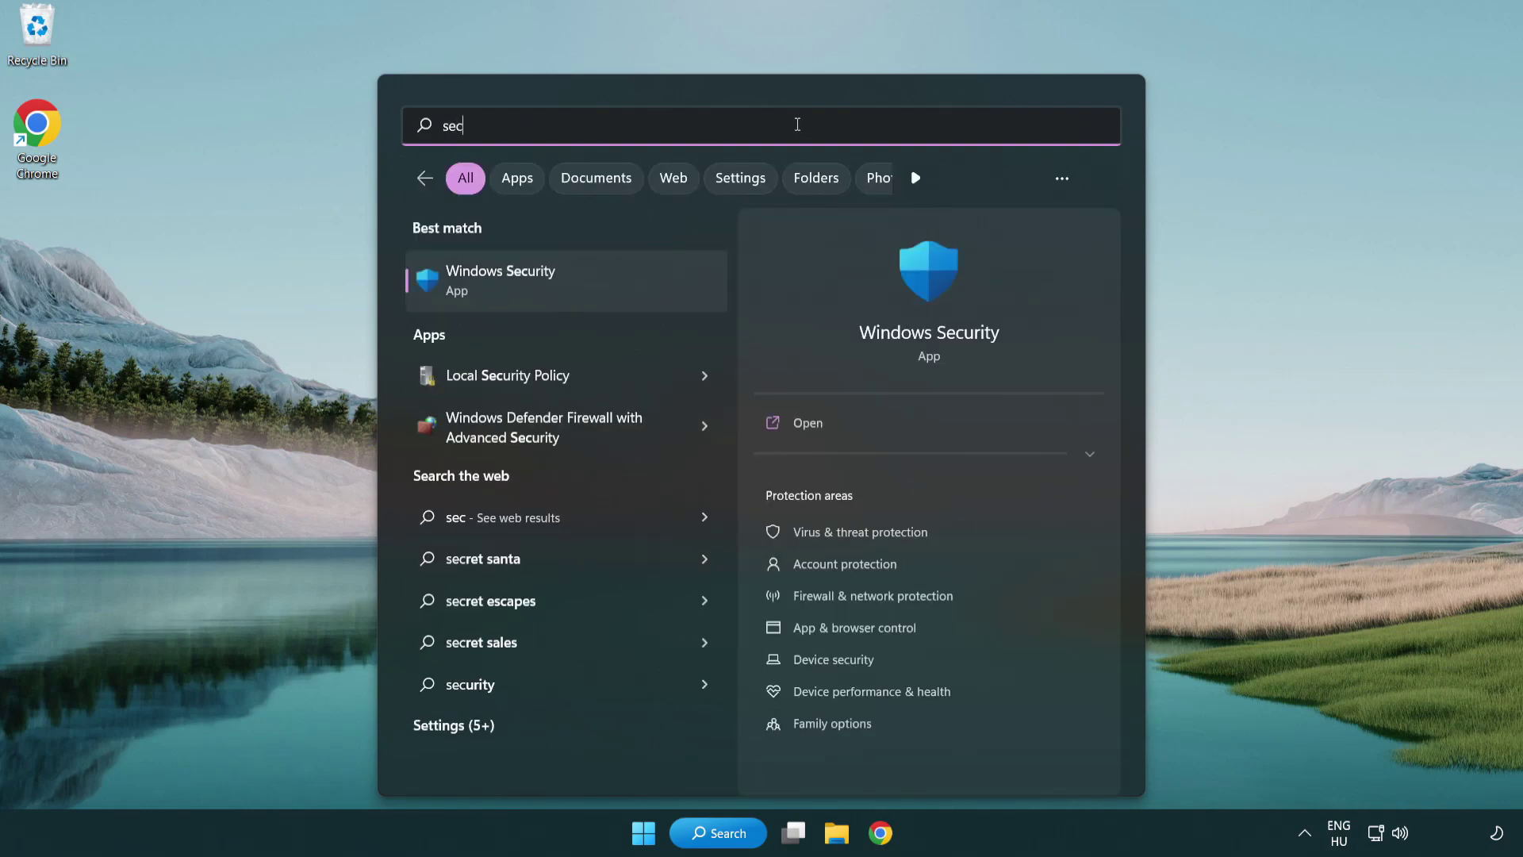
{"action": "type", "text": "uri"}
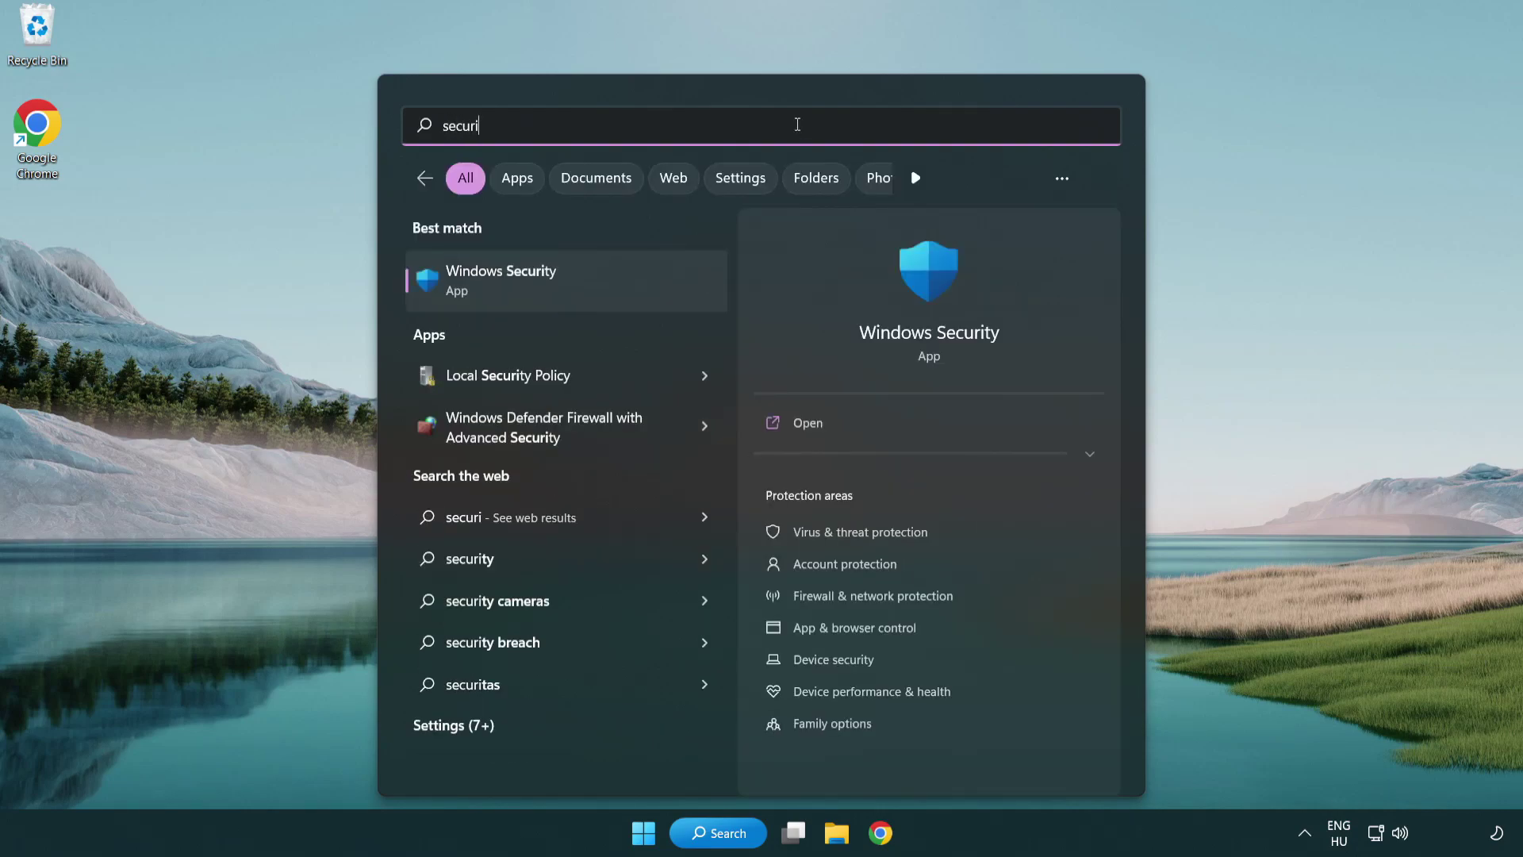
{"action": "type", "text": "ty"}
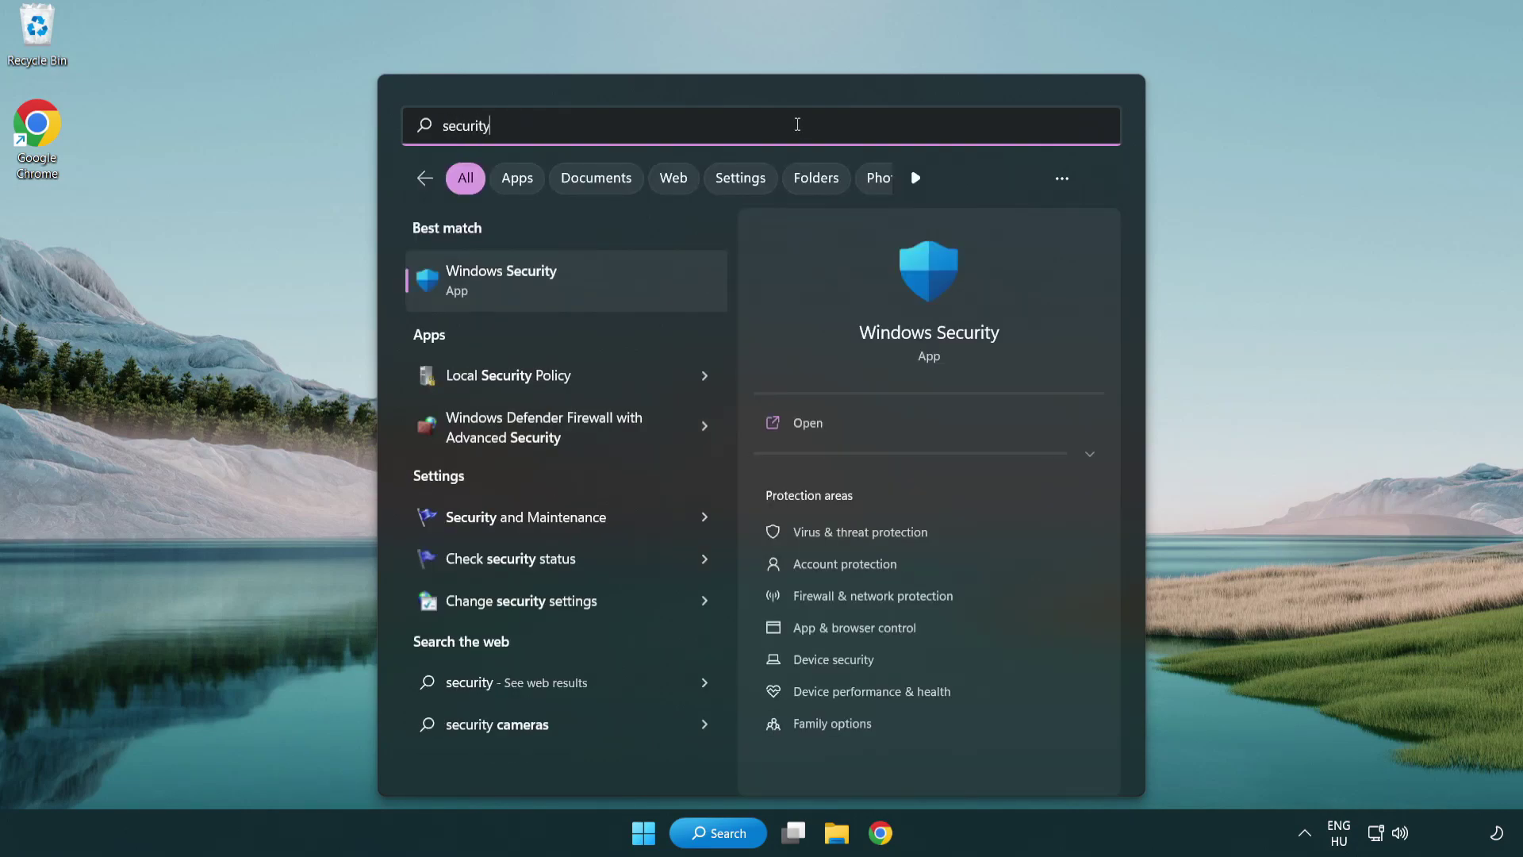
{"action": "left_click", "coordinate": [626, 295]}
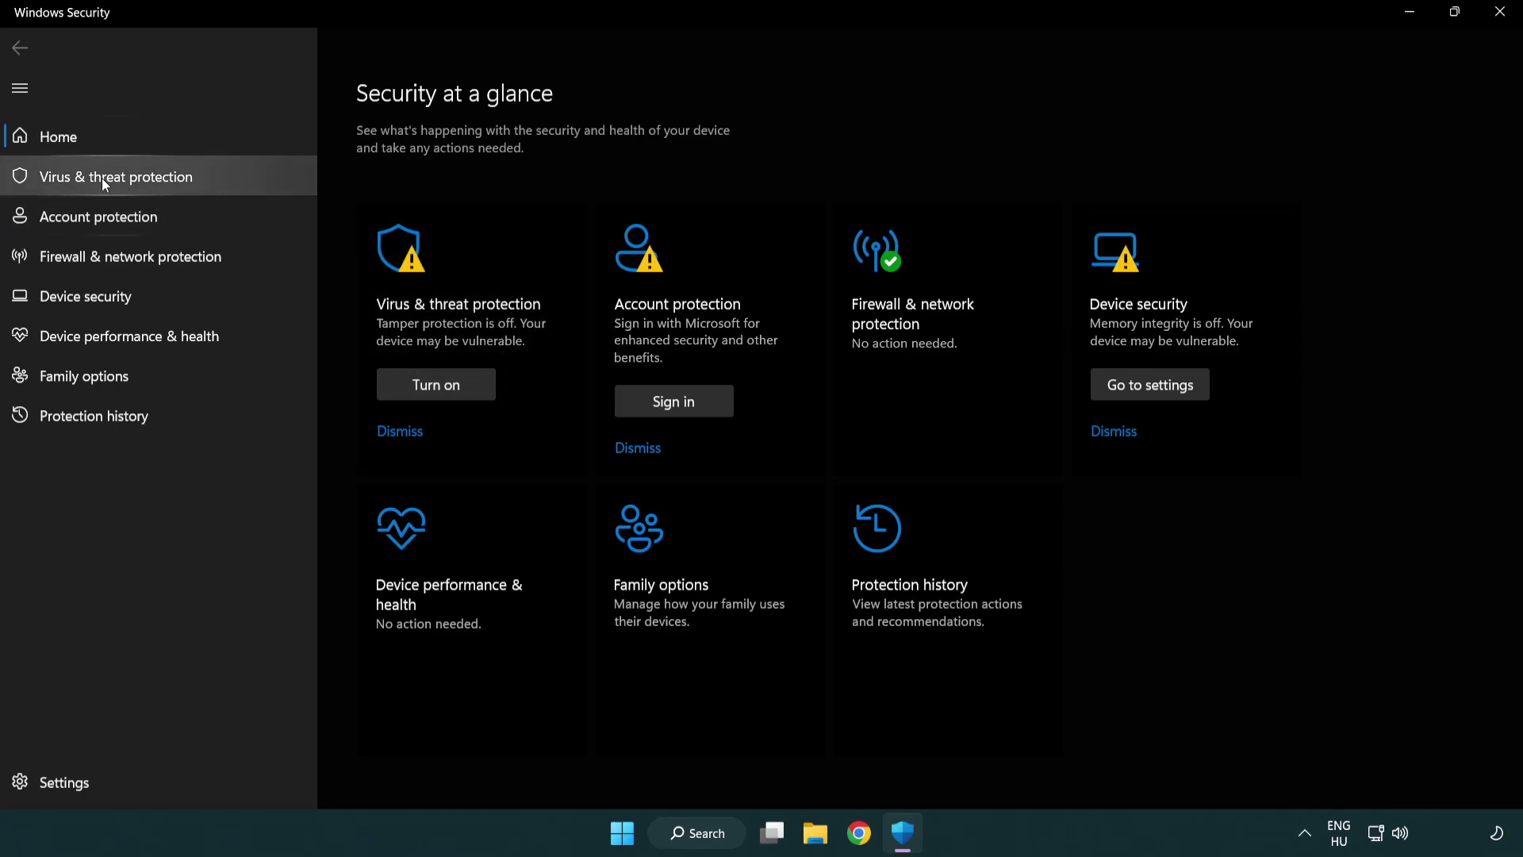
{"action": "left_click", "coordinate": [230, 182]}
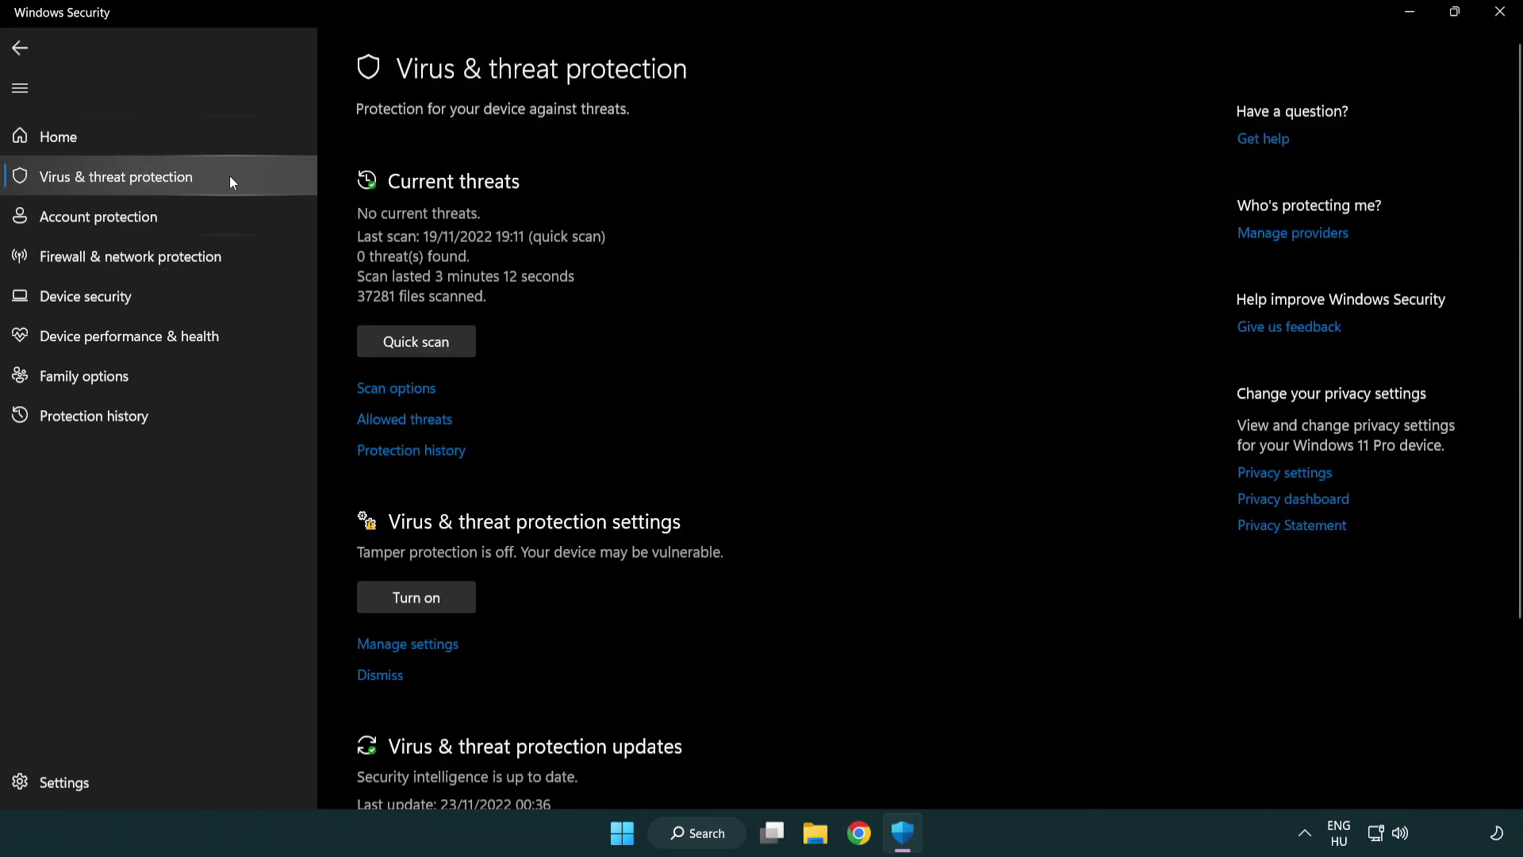
{"action": "scroll", "coordinate": [396, 317], "scroll_direction": "down", "scroll_amount": 2}
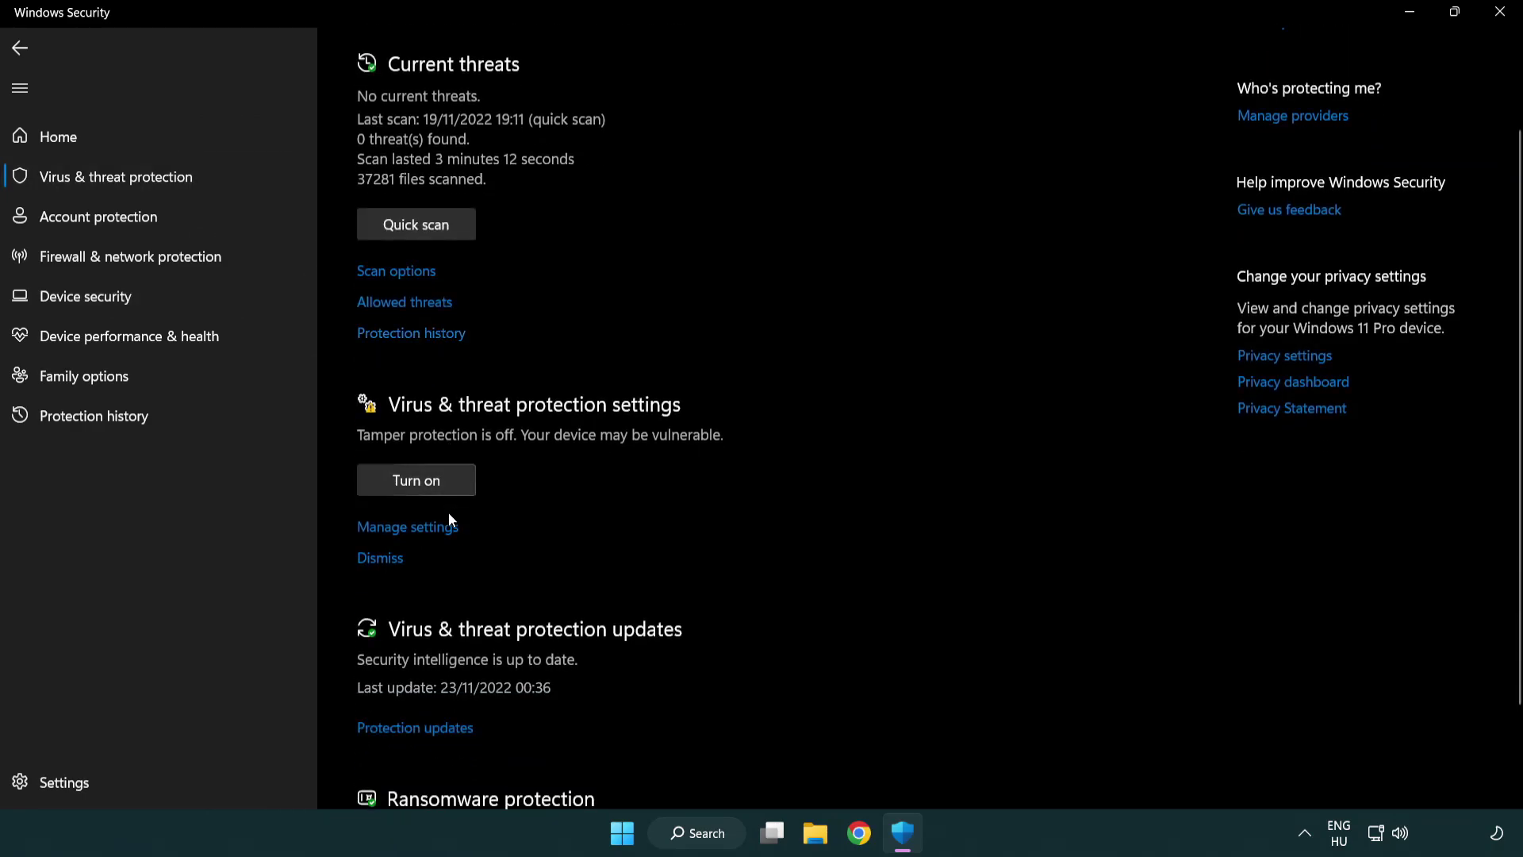
{"action": "left_click", "coordinate": [405, 528]}
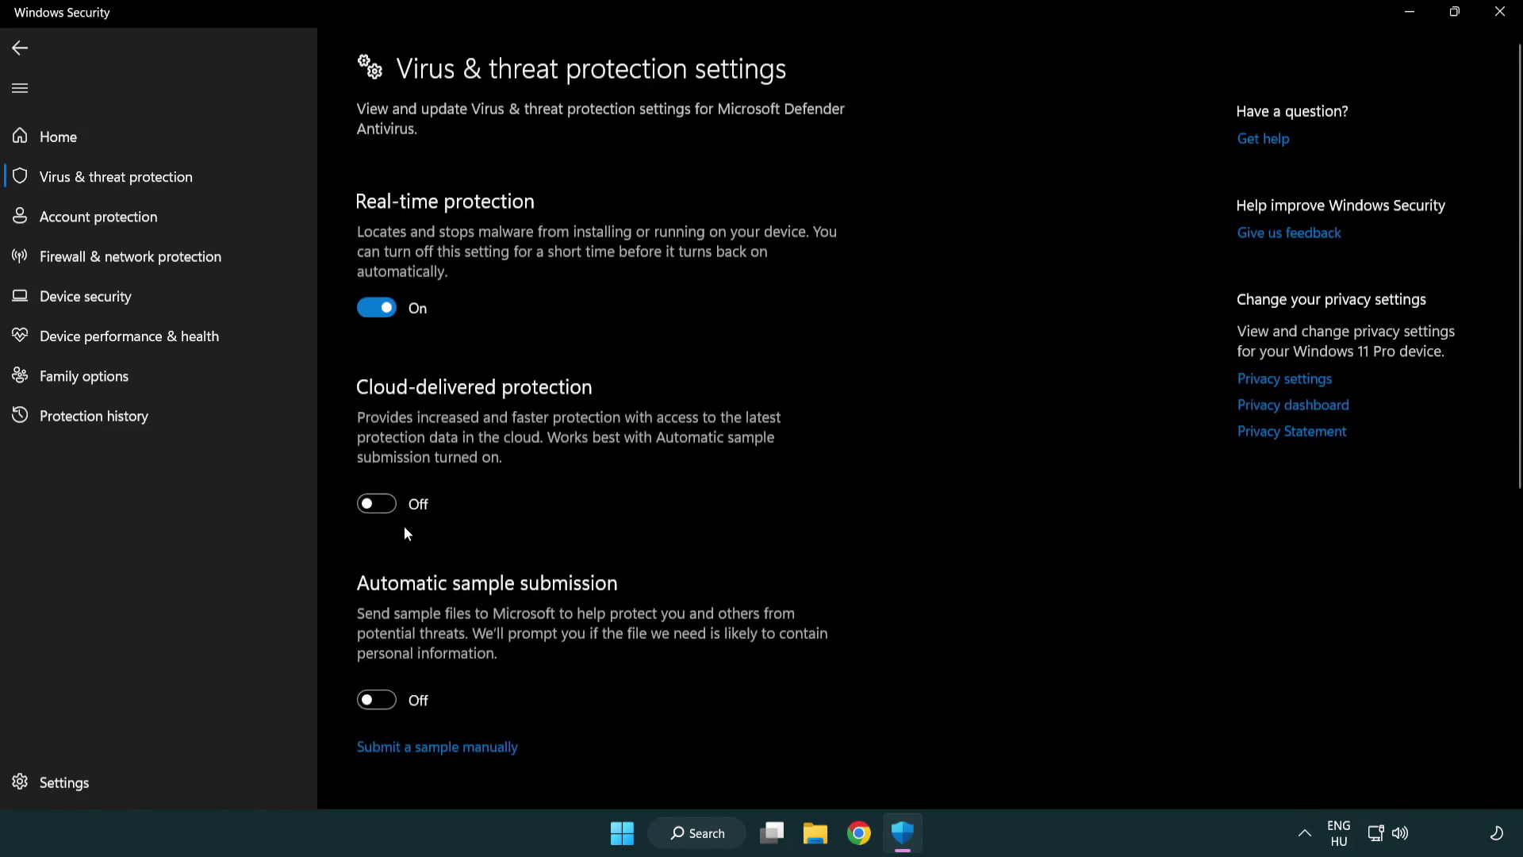
{"action": "scroll", "coordinate": [407, 533], "scroll_direction": "down", "scroll_amount": 8}
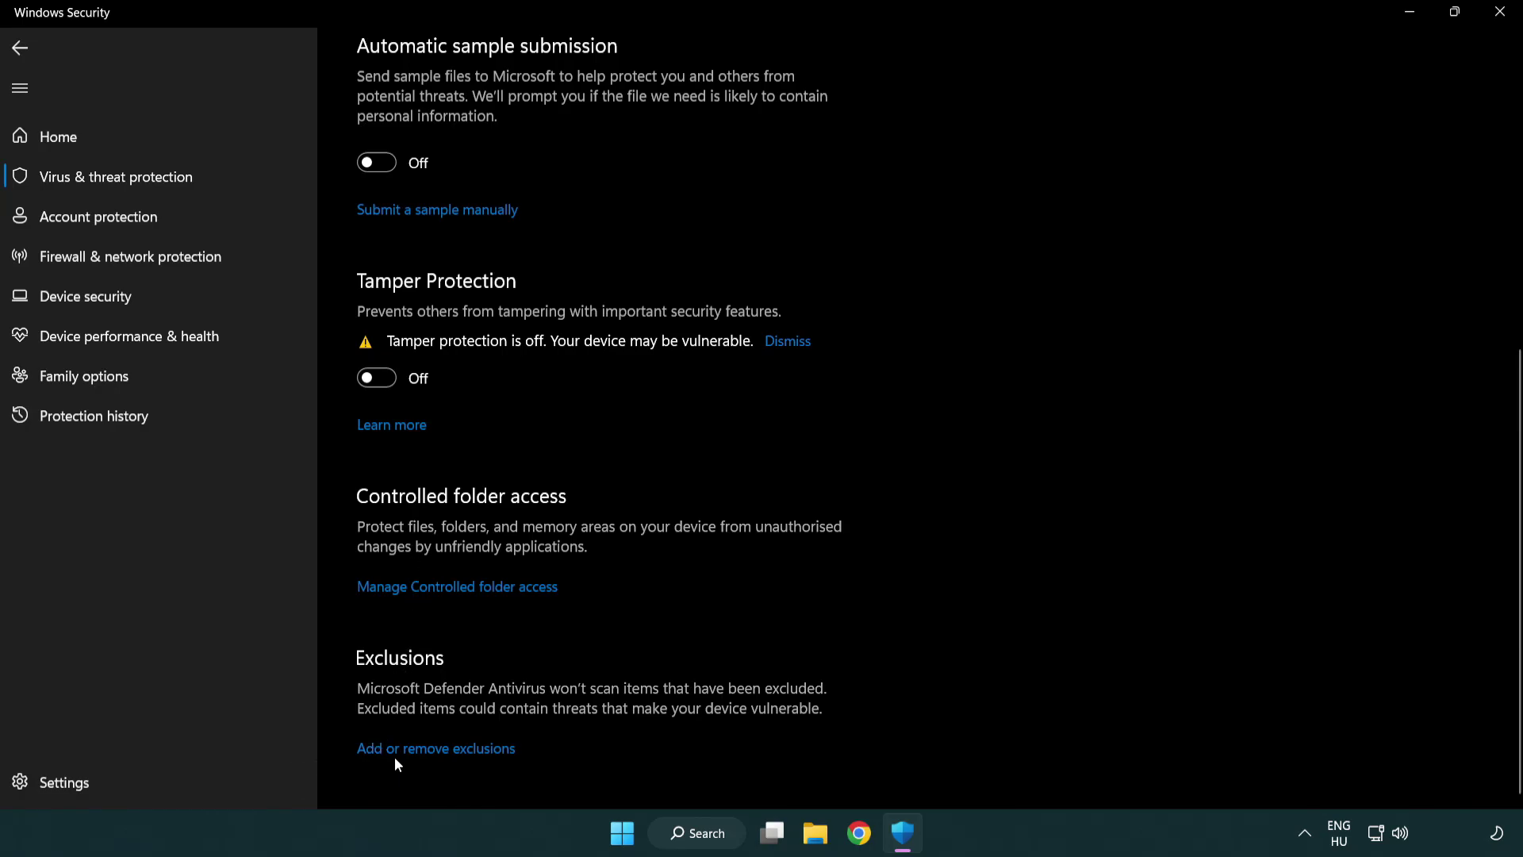
Open the Defender exclusions list and start adding a File exclusion.
{"action": "left_click", "coordinate": [440, 756]}
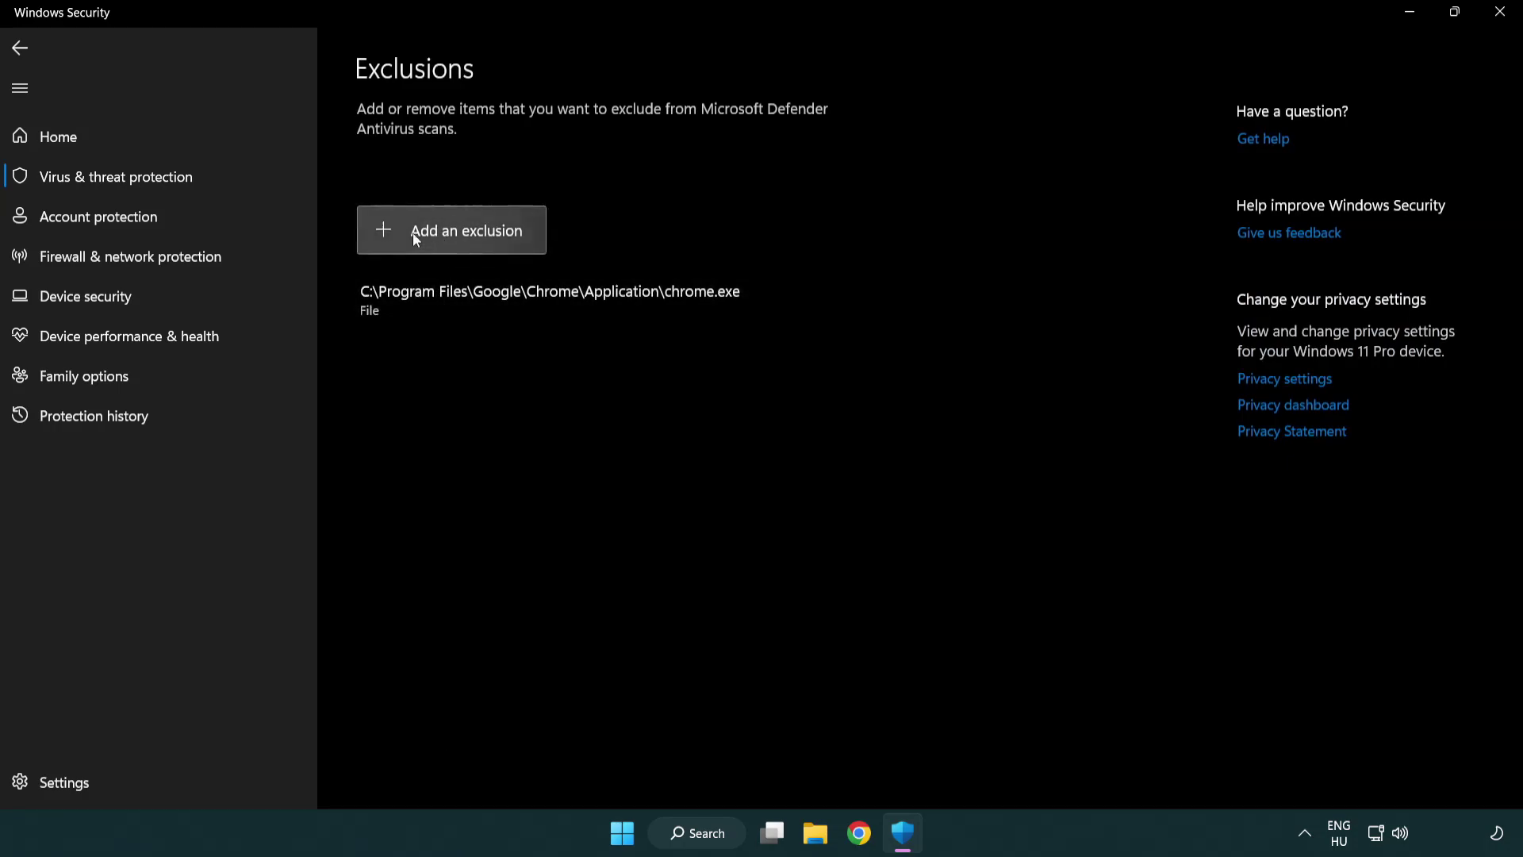
{"action": "left_click", "coordinate": [458, 236]}
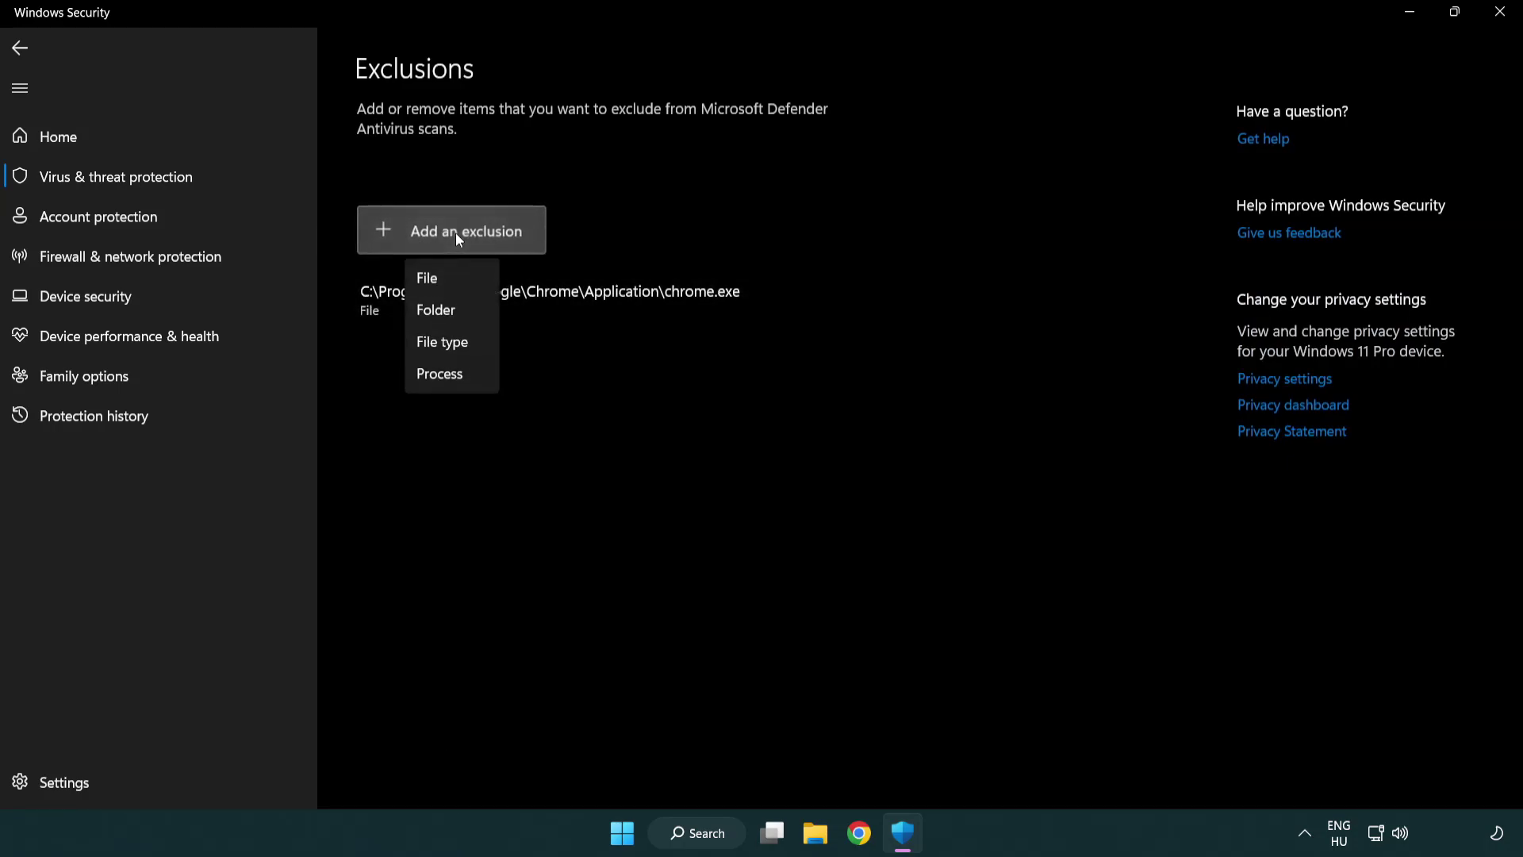
{"action": "left_click", "coordinate": [460, 284]}
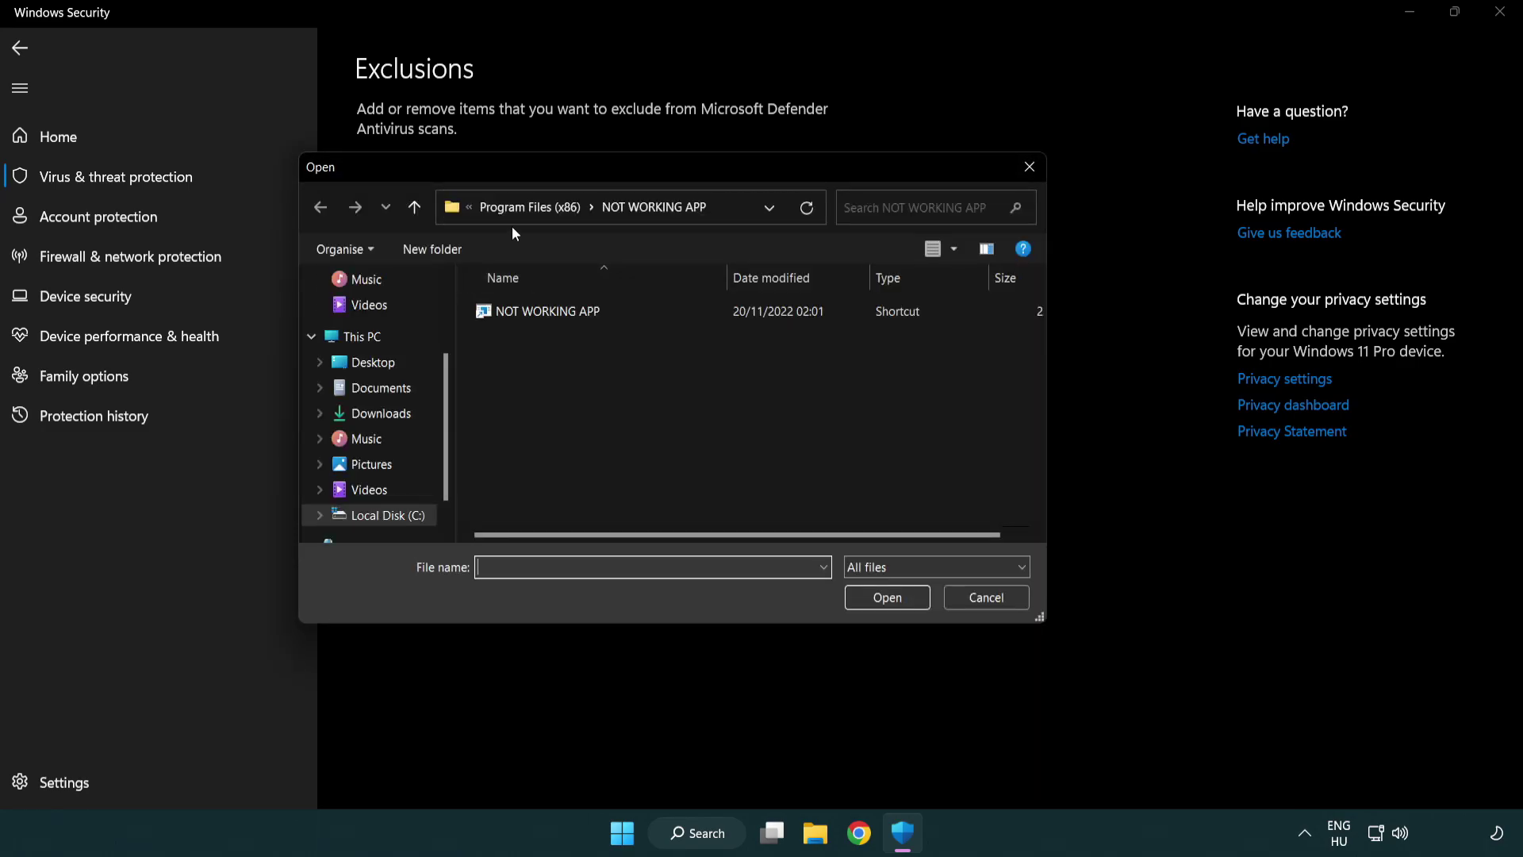
Select the shortcut in C:\Program Files (x86)\NOT WORKING APP as the excluded file.
{"action": "left_click", "coordinate": [516, 212]}
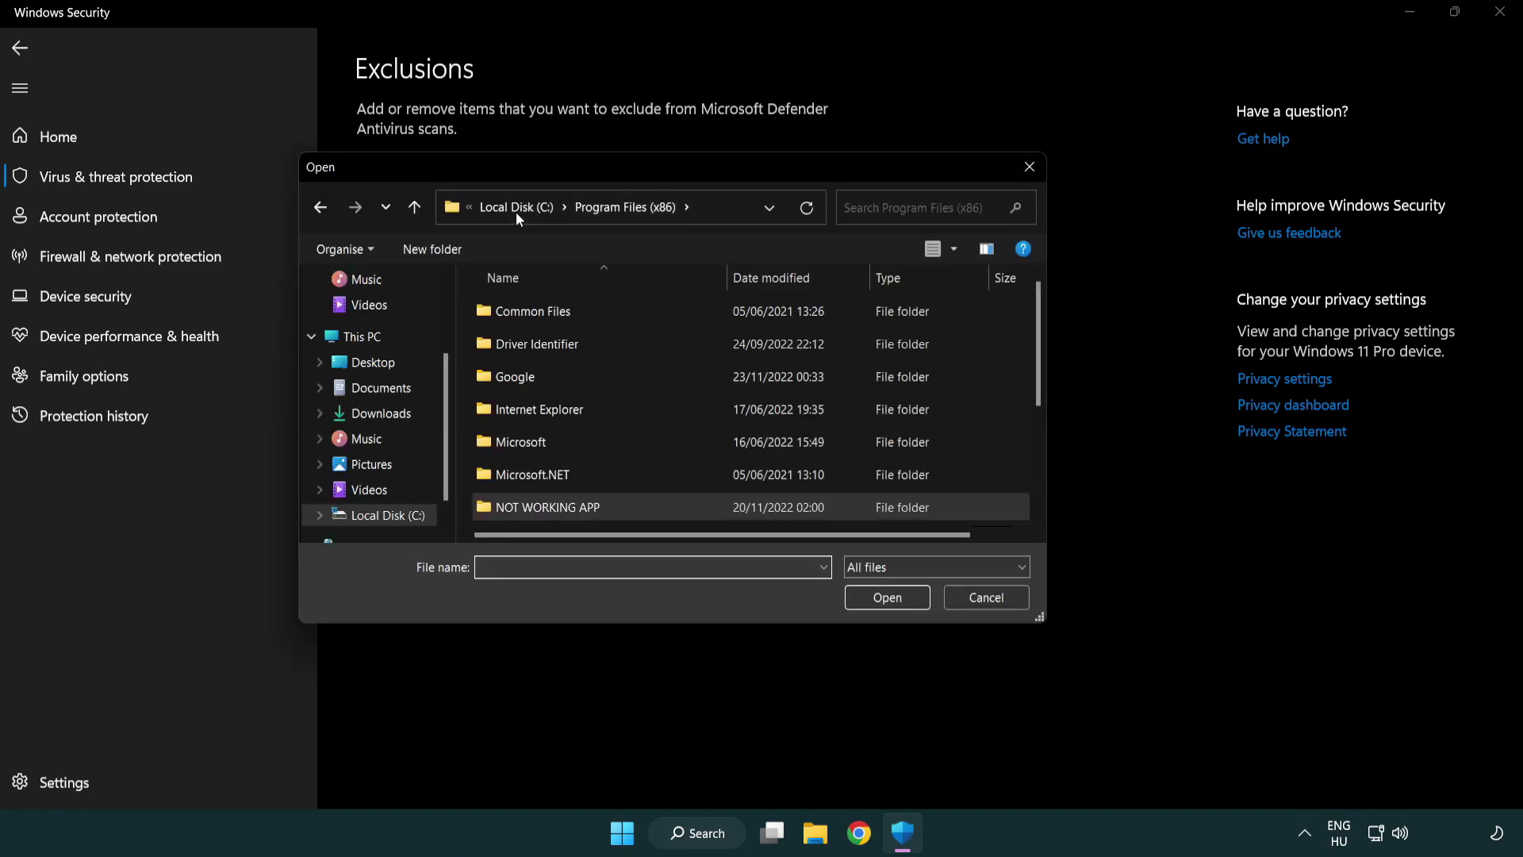
{"action": "left_click", "coordinate": [517, 211]}
{"action": "left_click", "coordinate": [514, 209]}
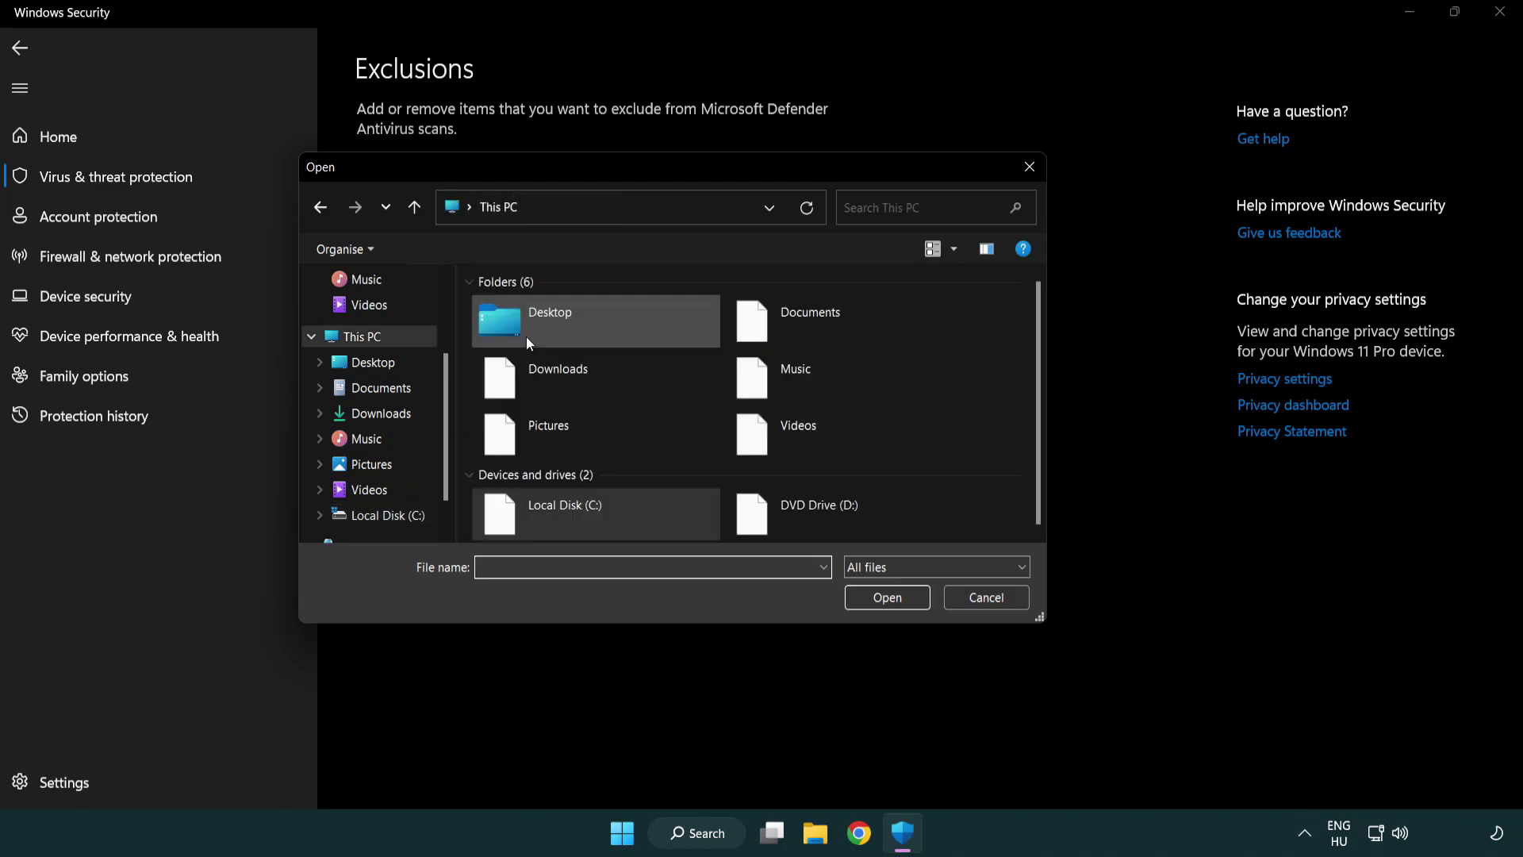
{"action": "double_click", "coordinate": [562, 510]}
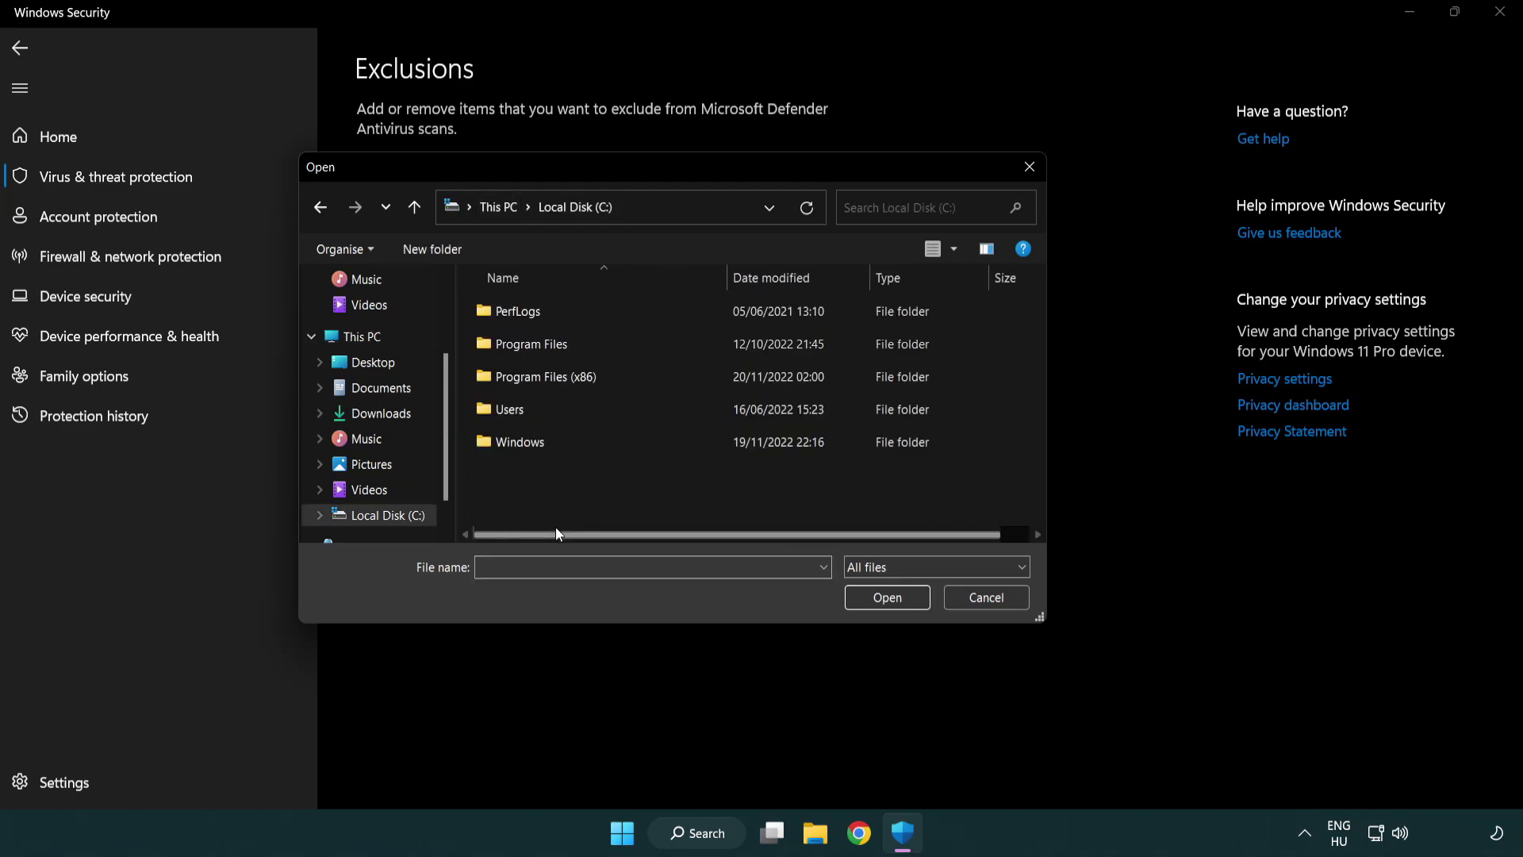
{"action": "double_click", "coordinate": [557, 378]}
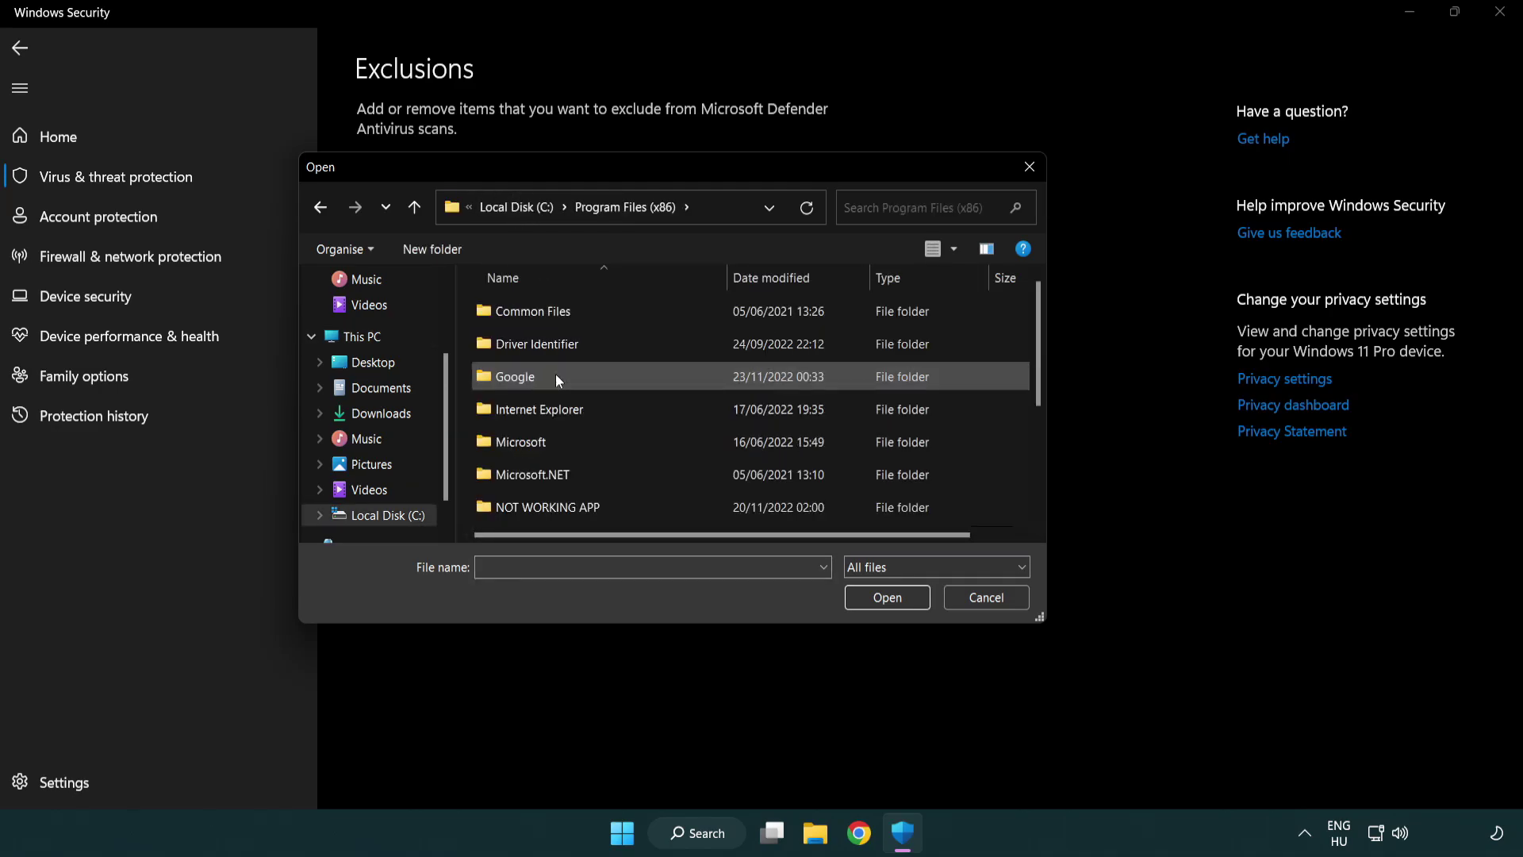
{"action": "double_click", "coordinate": [568, 509]}
{"action": "left_click", "coordinate": [536, 310]}
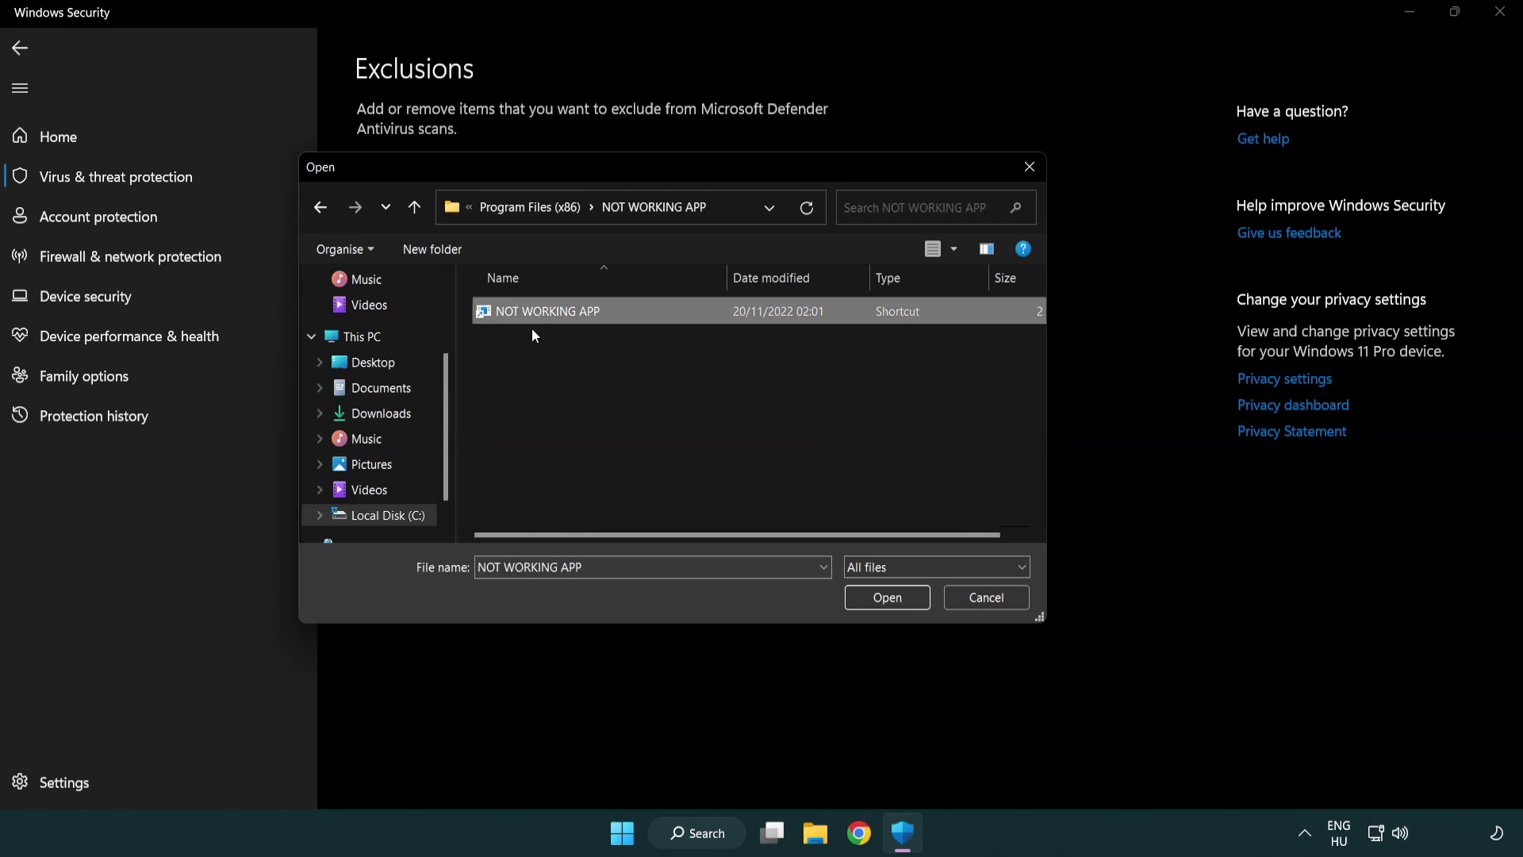
{"action": "left_click", "coordinate": [884, 604]}
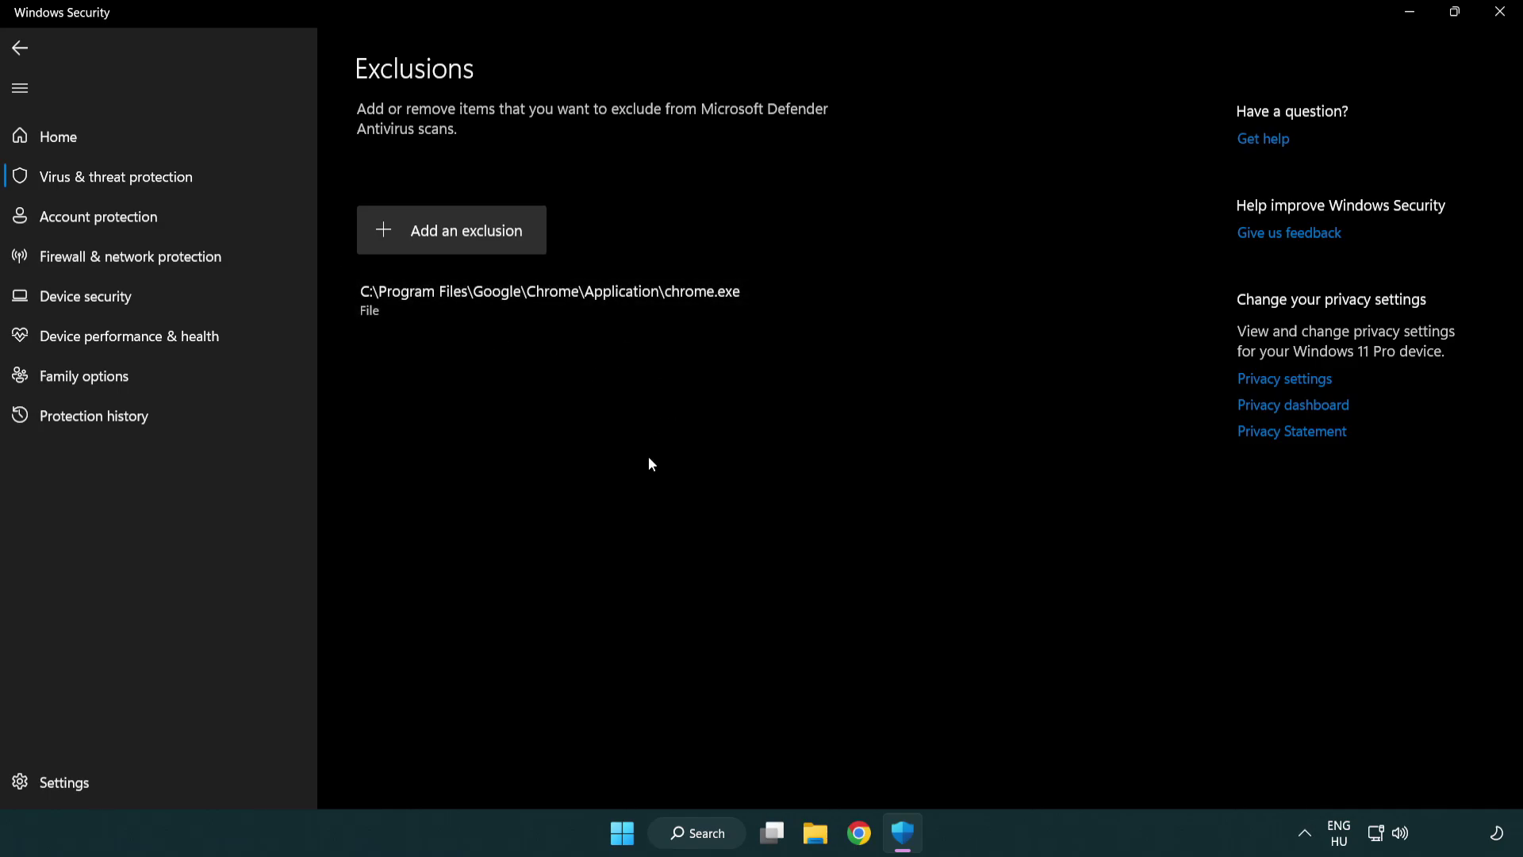
Close Windows Security and show the Start menu's Sleep, Shut down and Restart options.
{"action": "left_click", "coordinate": [1500, 14]}
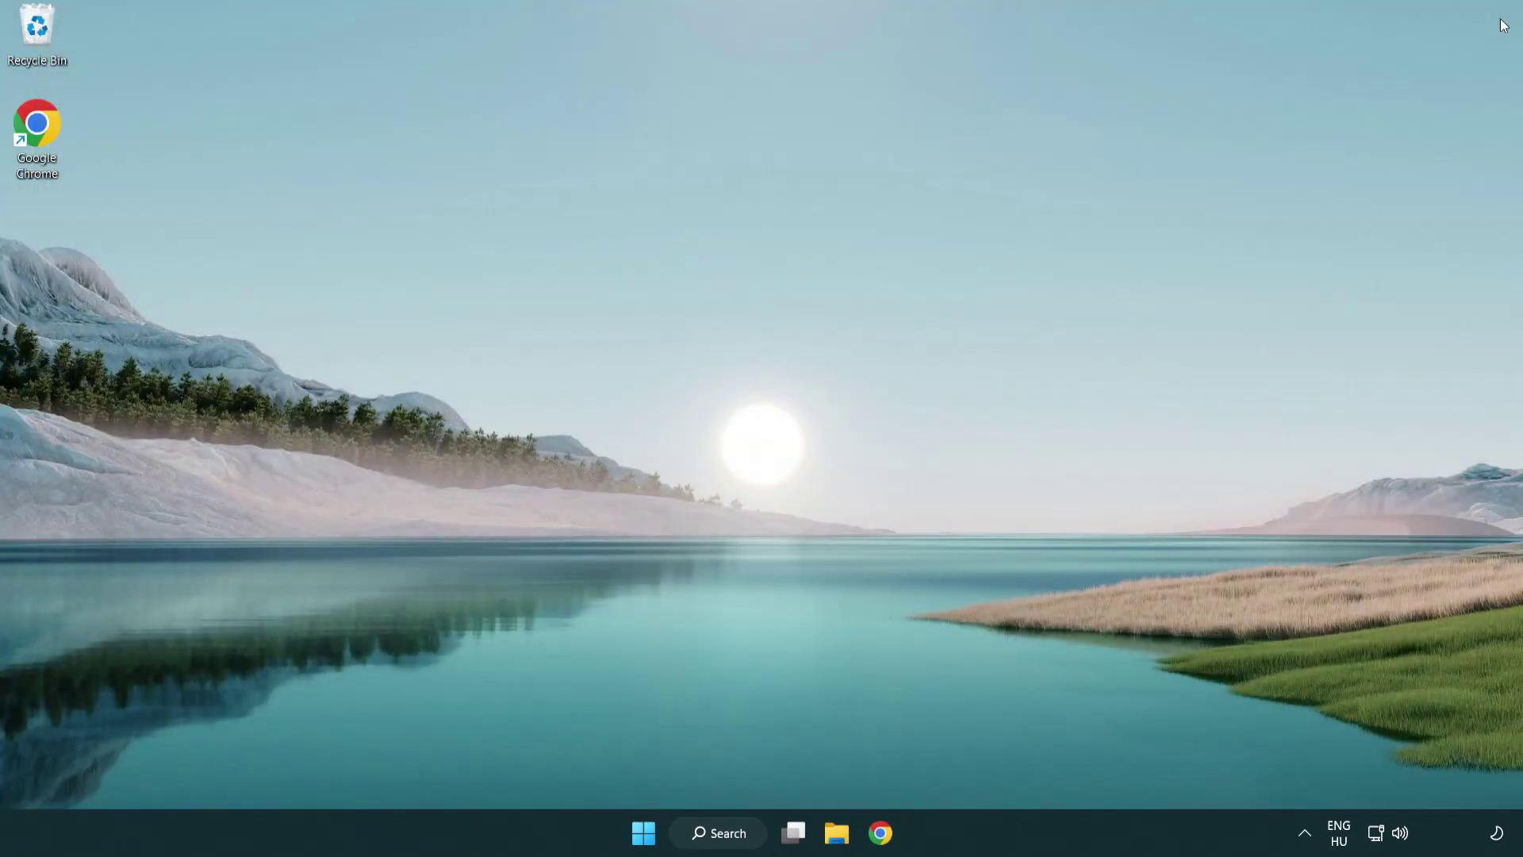
{"action": "left_click", "coordinate": [643, 832]}
{"action": "left_click", "coordinate": [1008, 764]}
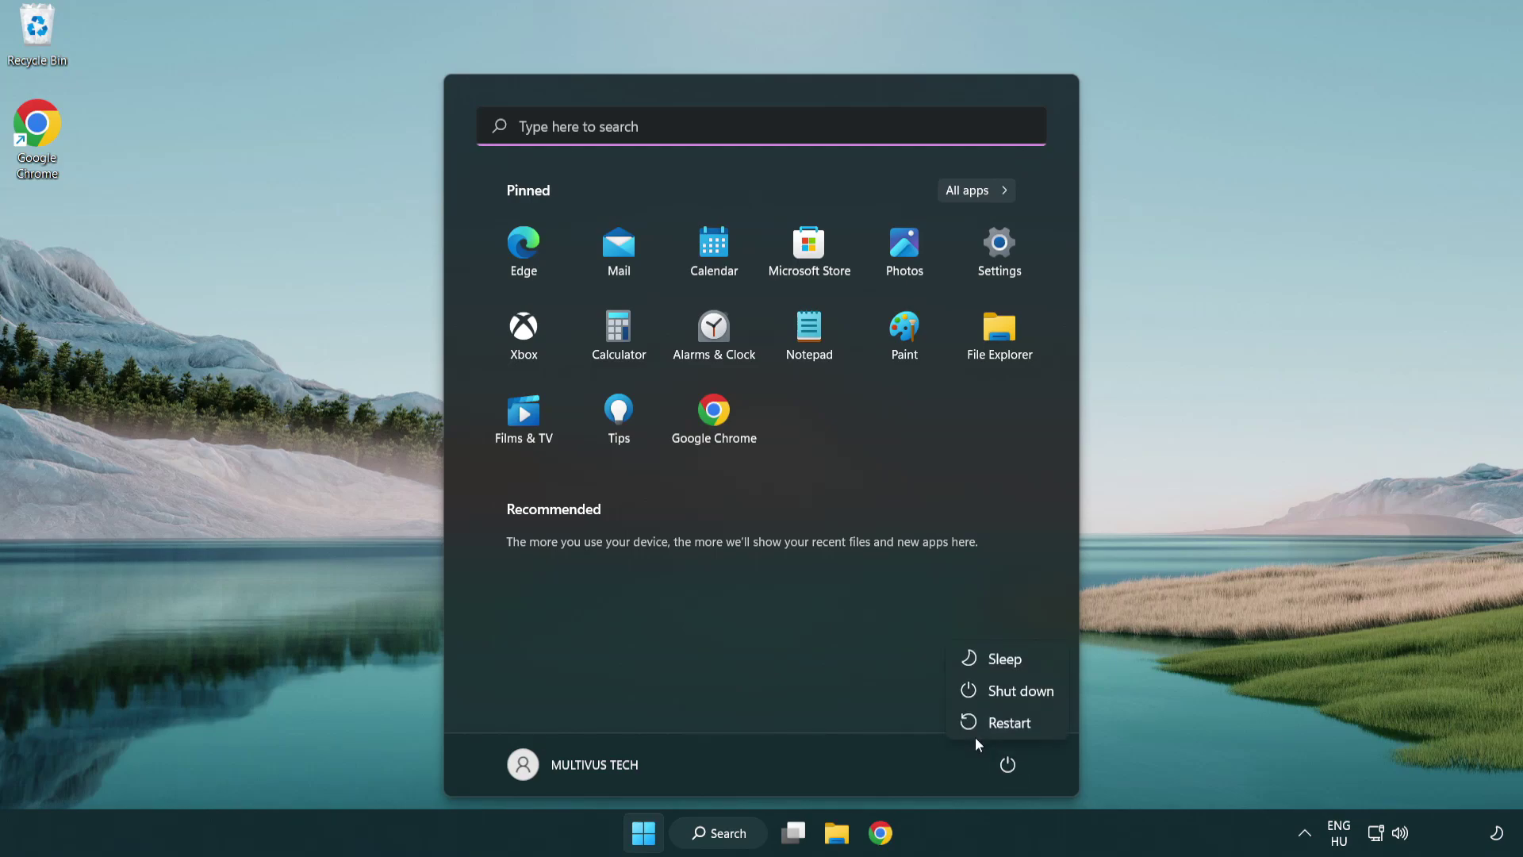